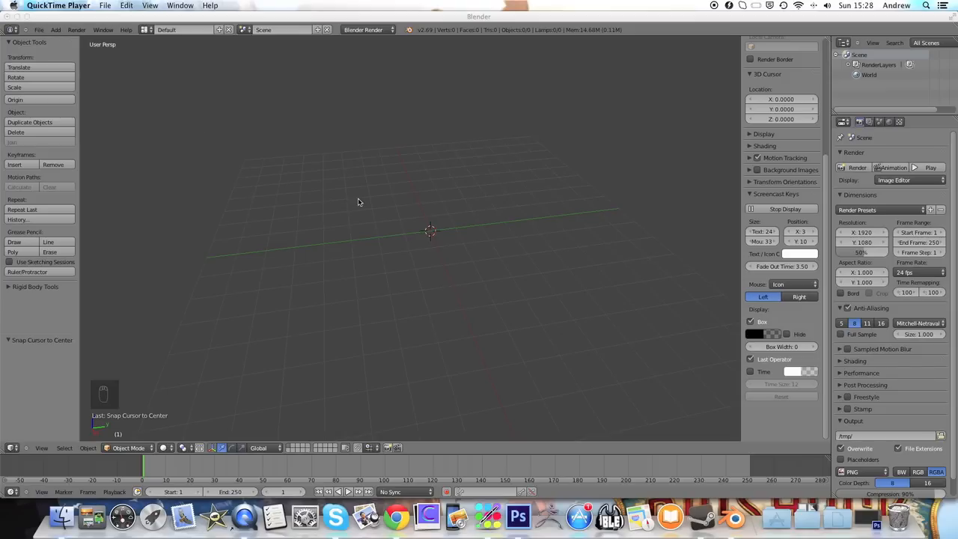
# Add a cube at the origin and move it about 4.87 units in the negative Y direction
pyautogui.scroll(2, 351, 197)
pyautogui.scroll(-3, 352, 196)
pyautogui.scroll(-2, 351, 196)
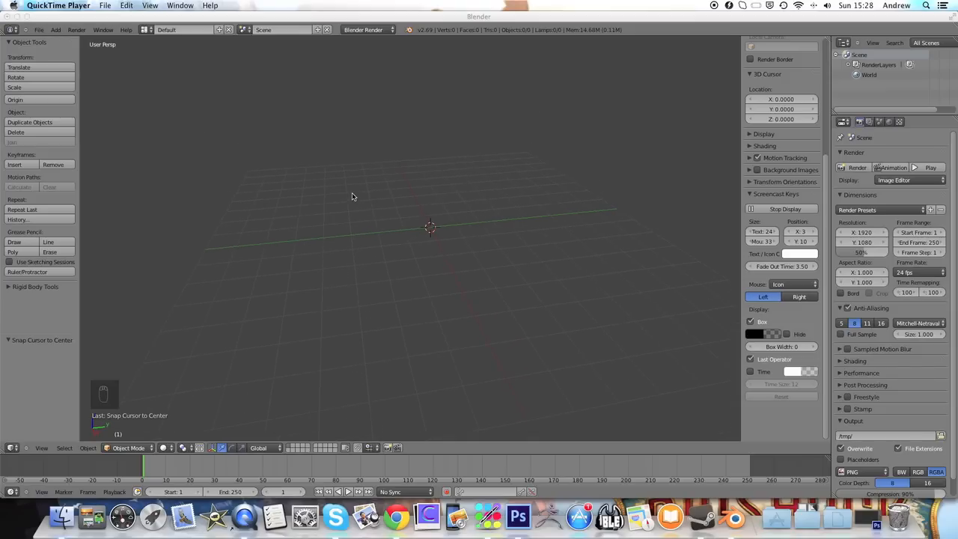
pyautogui.click(402, 203)
pyautogui.hotkey('shift', 'a')
pyautogui.moveTo(402, 203)
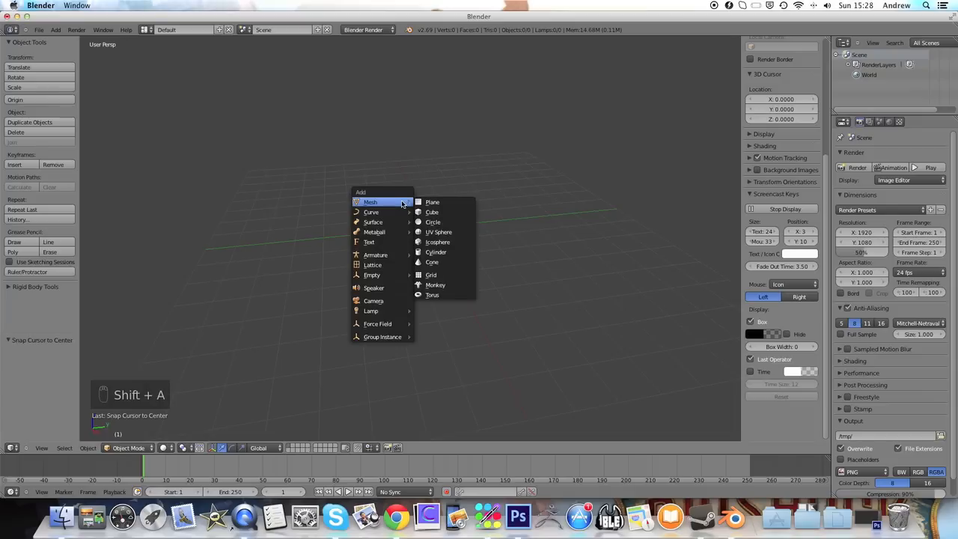
pyautogui.click(428, 213)
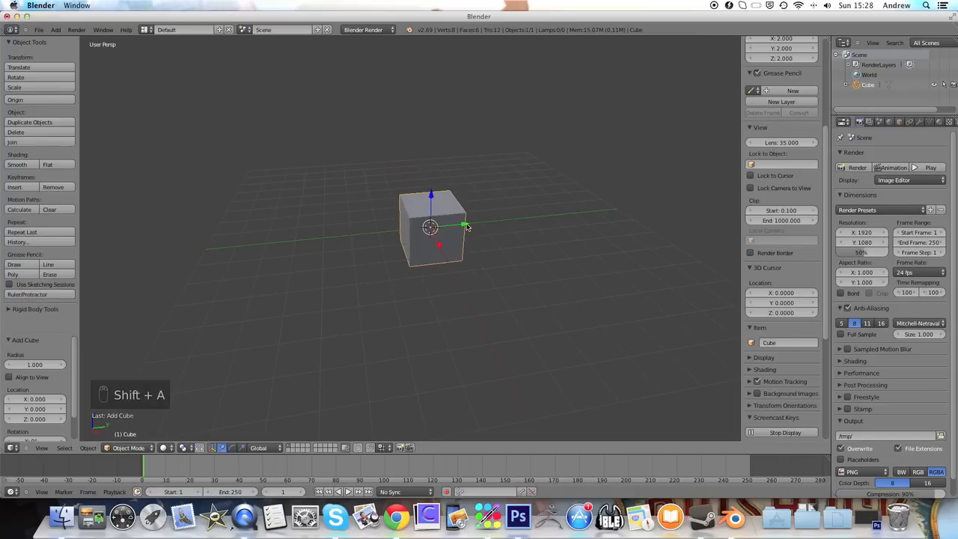
pyautogui.moveTo(468, 227); pyautogui.dragTo(337, 237)
# Add a second cube and move it about 5.38 units in the positive Y direction
pyautogui.hotkey('shift', 'a')
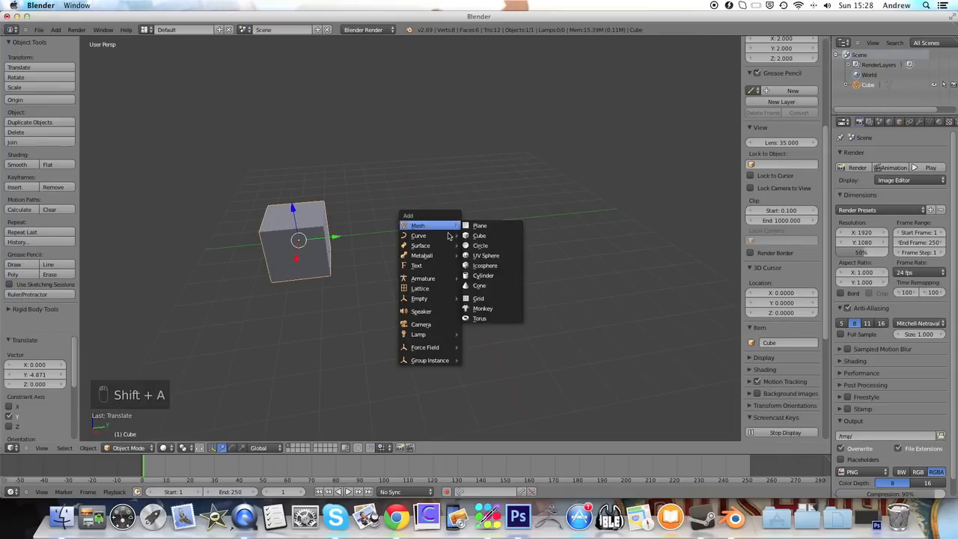
pyautogui.moveTo(434, 234)
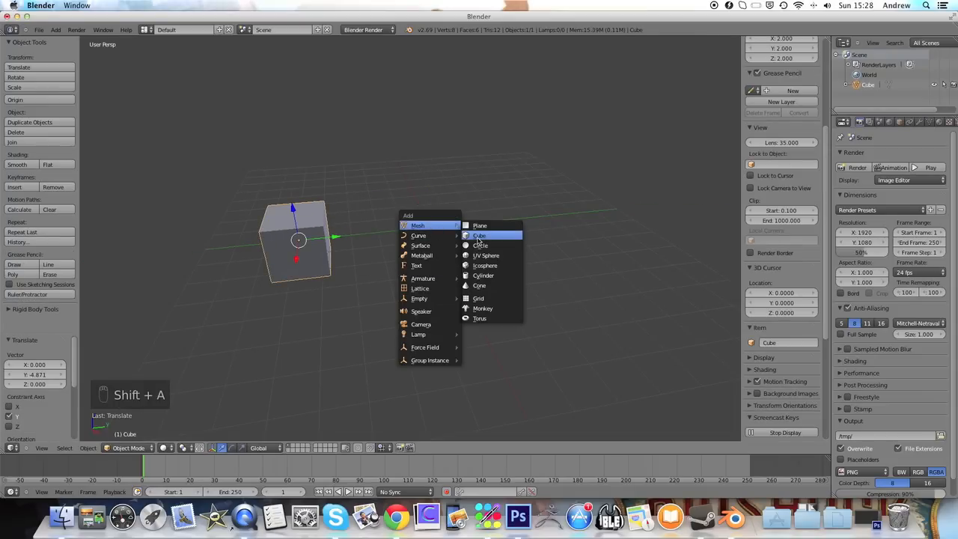
pyautogui.click(470, 235)
pyautogui.moveTo(462, 229); pyautogui.dragTo(591, 213)
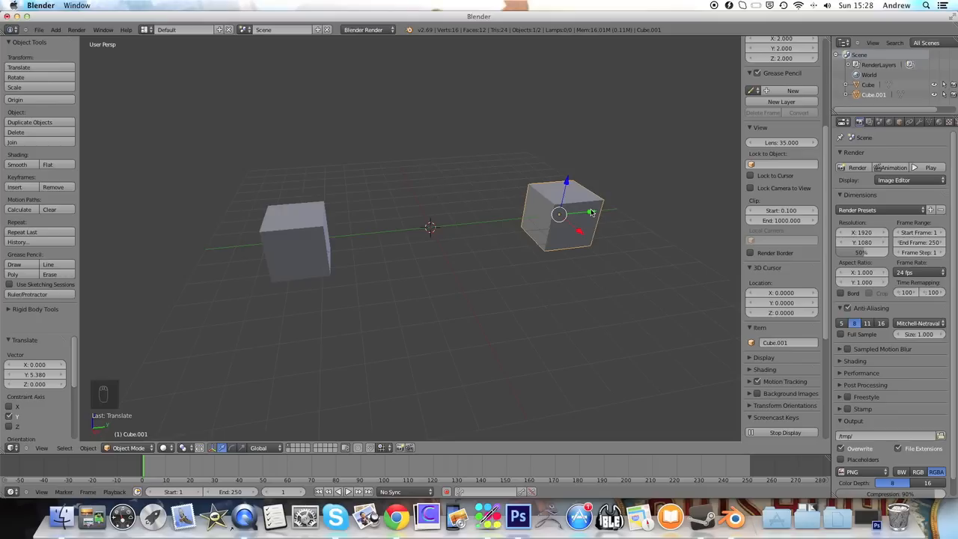
pyautogui.hotkey('shift', 'd')
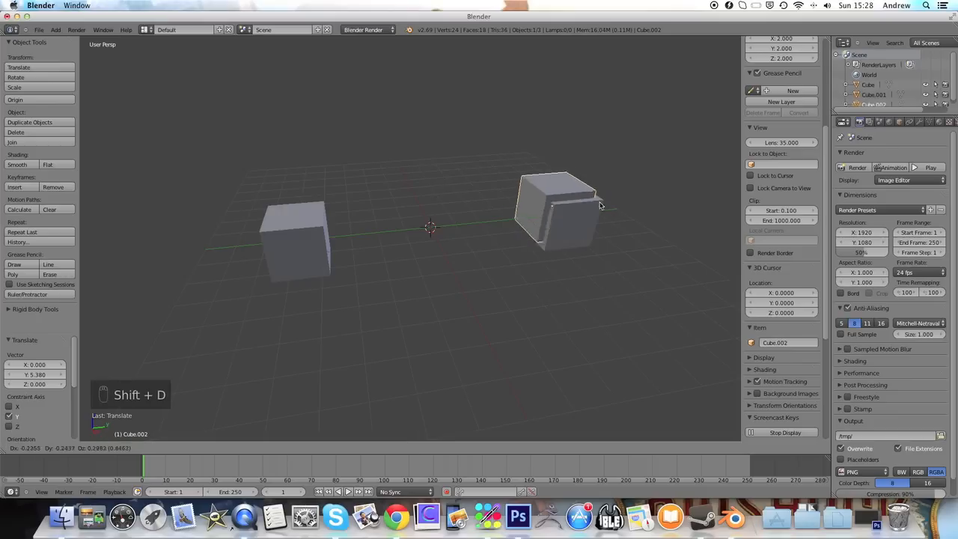
pyautogui.click(537, 180)
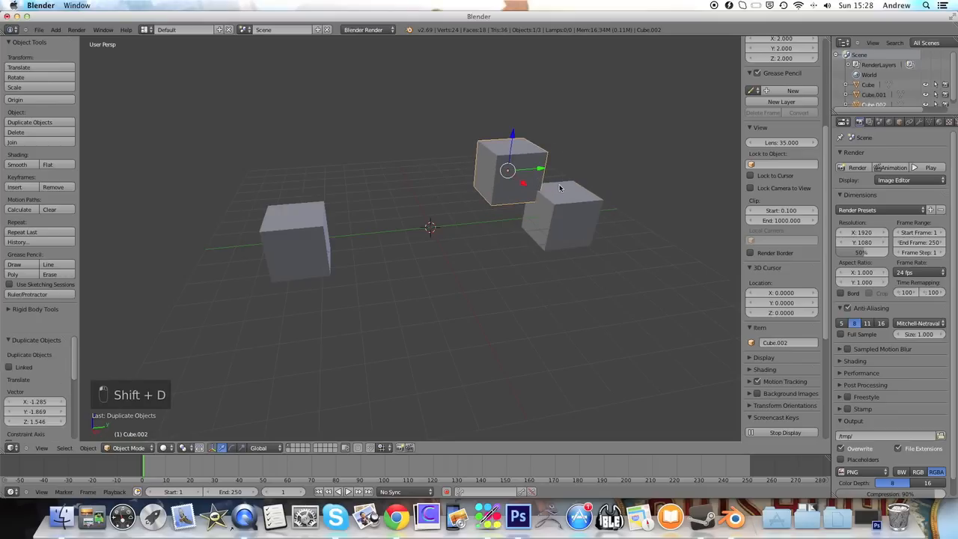
pyautogui.press('z')
pyautogui.press('z')
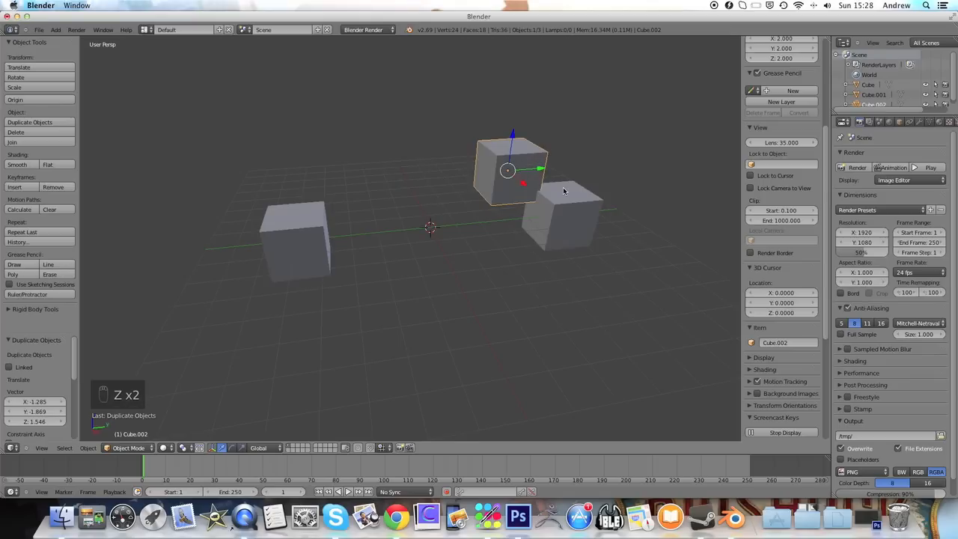
pyautogui.press('super+z')
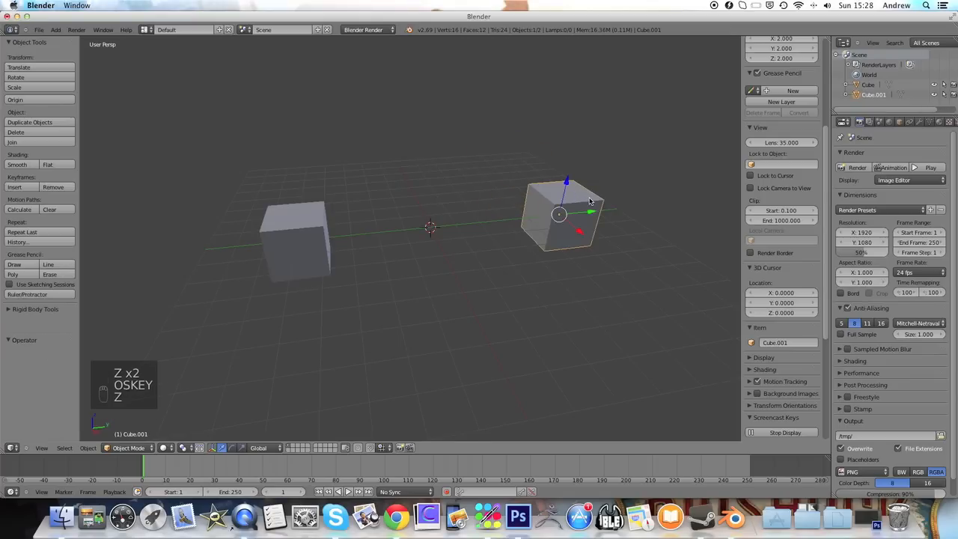
# Duplicate the second cube and place the copy between the two cubes, offset in front of them along X
pyautogui.hotkey('shift', 'd')
pyautogui.click(560, 201)
pyautogui.moveTo(589, 212); pyautogui.dragTo(462, 213)
pyautogui.moveTo(447, 245); pyautogui.dragTo(485, 319)
# Flatten the duplicated cube to about 0.42 of its height along Z
pyautogui.press('s')
pyautogui.press('z')
pyautogui.click(509, 312)
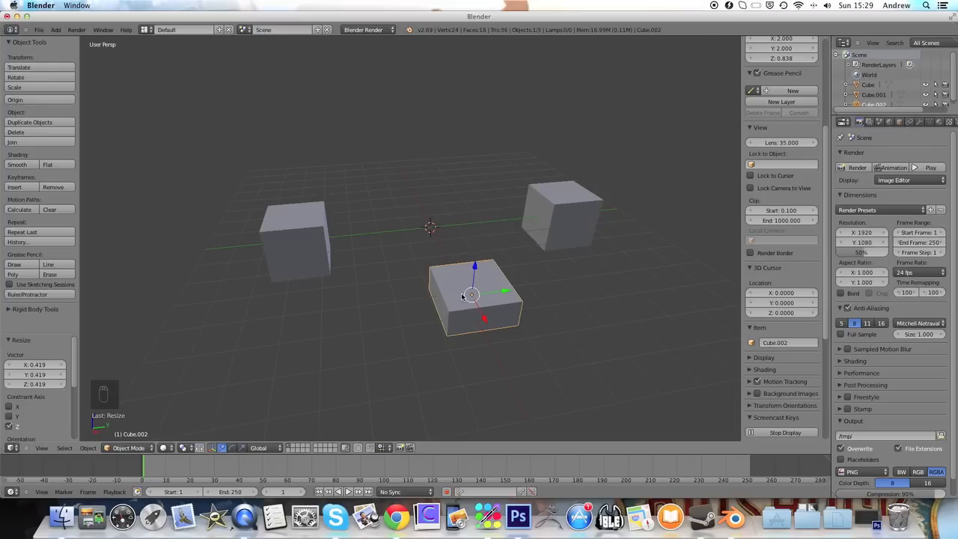
# Scale the cube on the positive Y side to about 0.345 in Y and Z, and stretch it about 4 times along X
pyautogui.rightClick(571, 239)
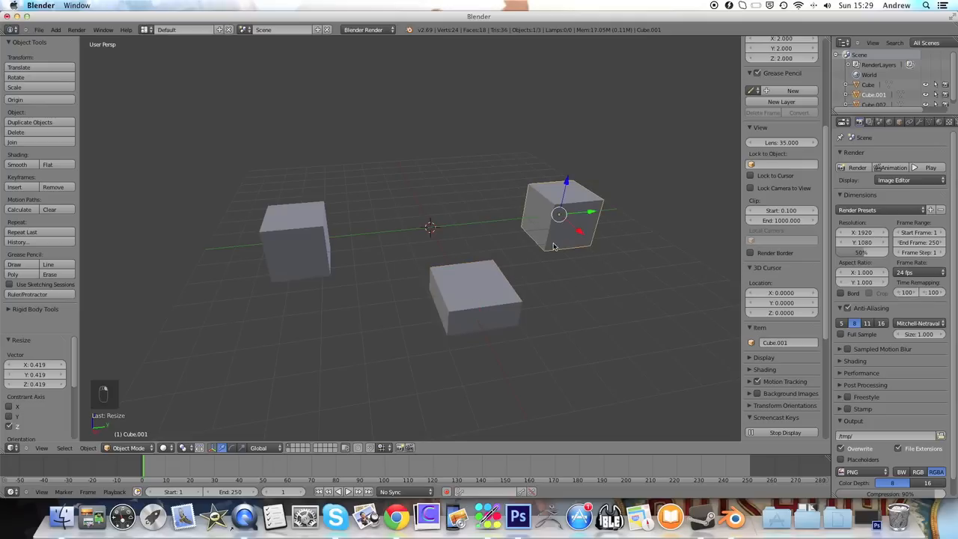
pyautogui.press('s')
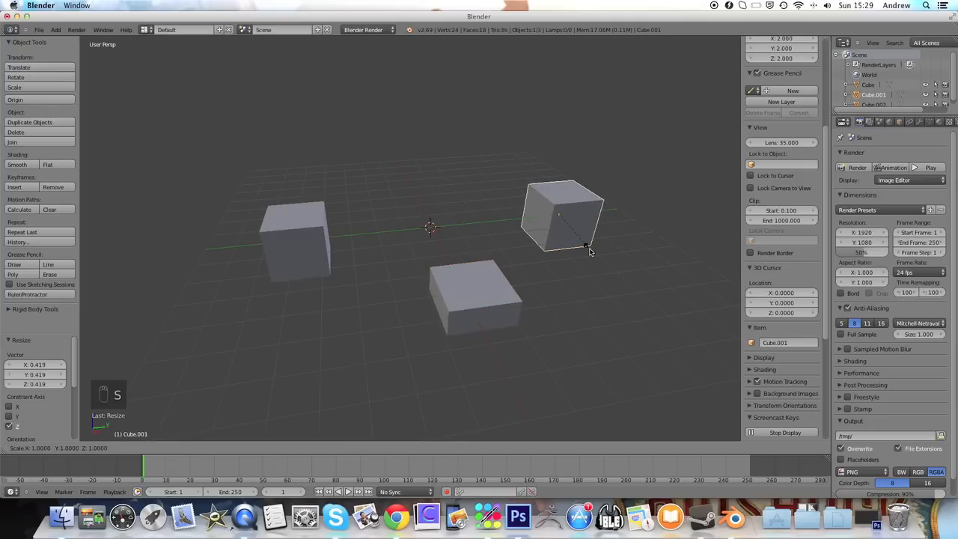
pyautogui.hotkey('shift', 'x')
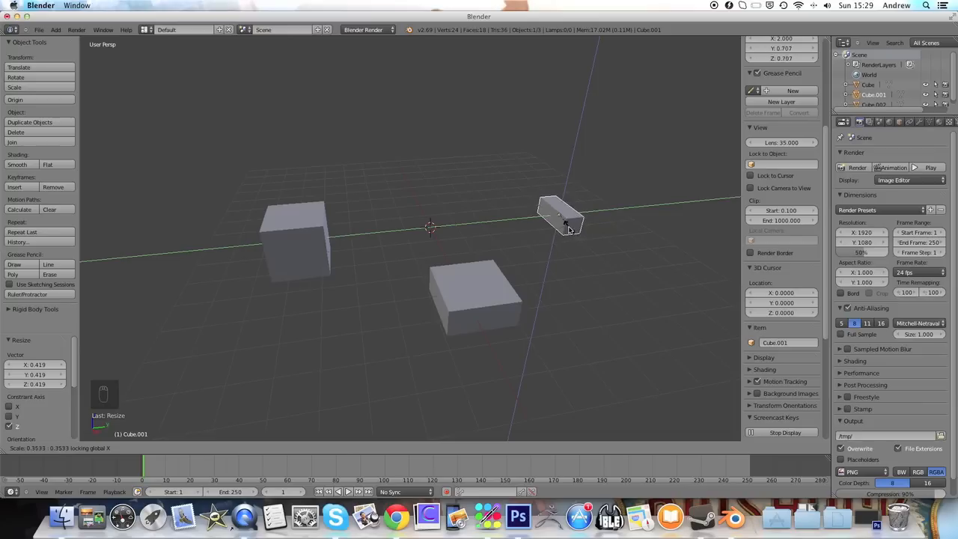
pyautogui.click(574, 233)
pyautogui.press('s')
pyautogui.press('y')
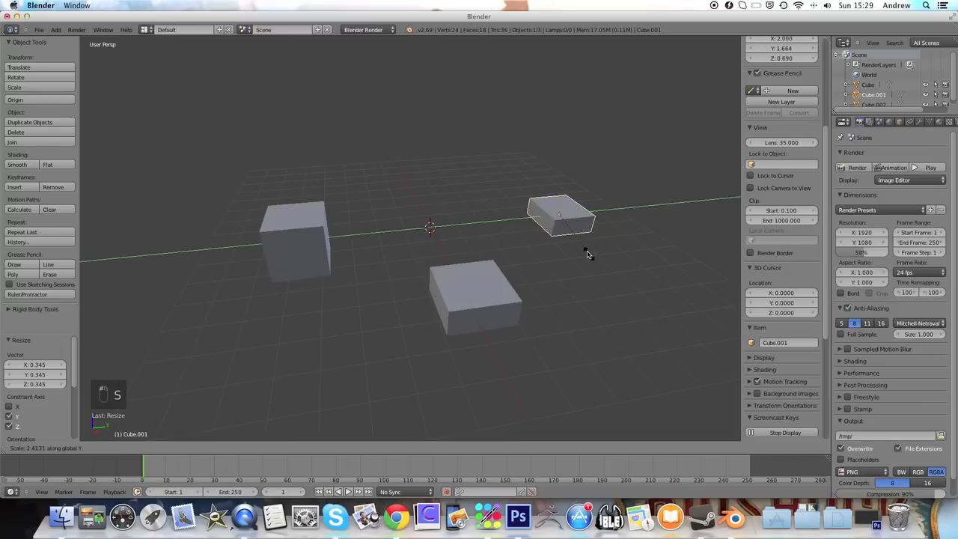
pyautogui.press('x')
pyautogui.click(607, 285)
# Flatten the long bar to about 0.68 along Z and enlarge it uniformly by about 1.32
pyautogui.press('s')
pyautogui.press('z')
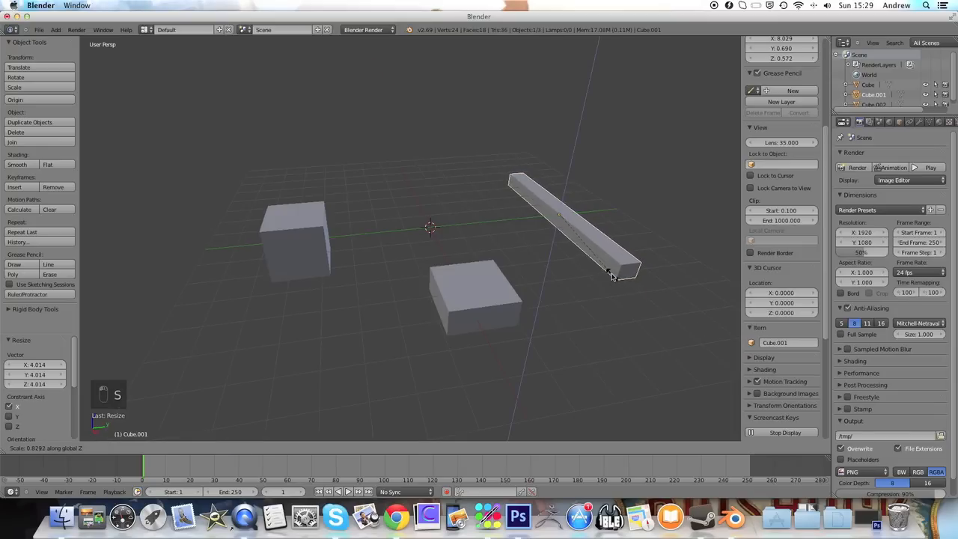
pyautogui.click(601, 268)
pyautogui.press('s')
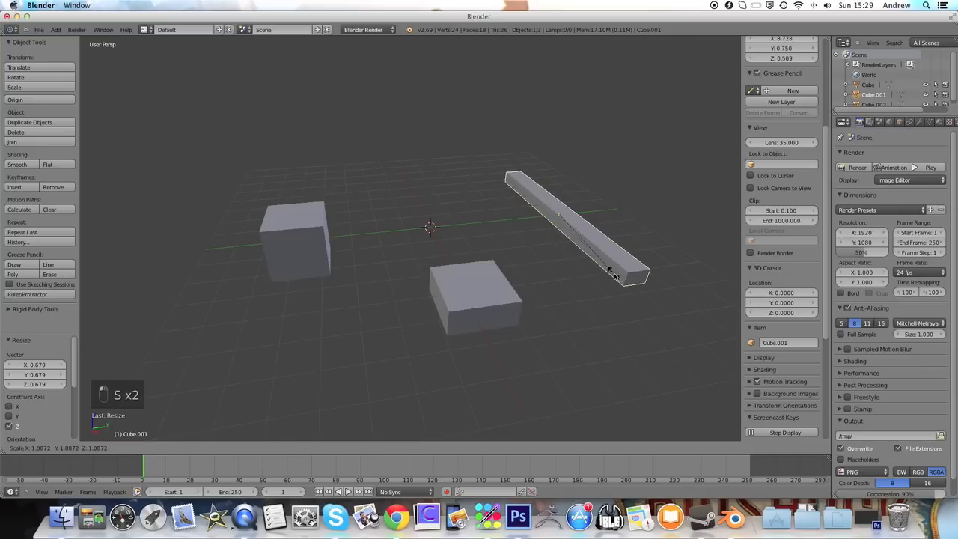
pyautogui.click(633, 282)
# Shorten the long bar along X to about 0.65 of its length
pyautogui.press('s')
pyautogui.press('y')
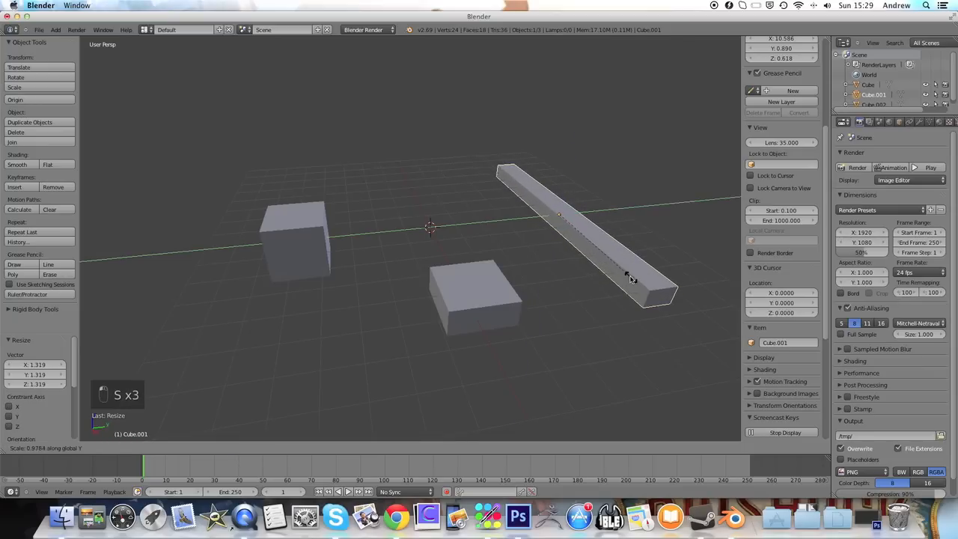
pyautogui.press('x')
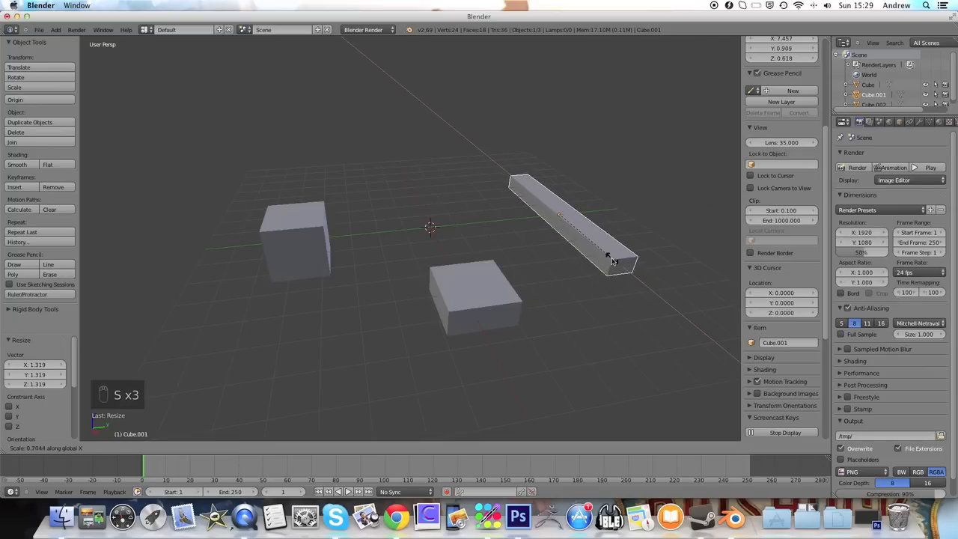
pyautogui.click(576, 234)
# Stretch the cube on the negative Y side by about 1.79 along Y and about 1.38 along Z
pyautogui.rightClick(302, 236)
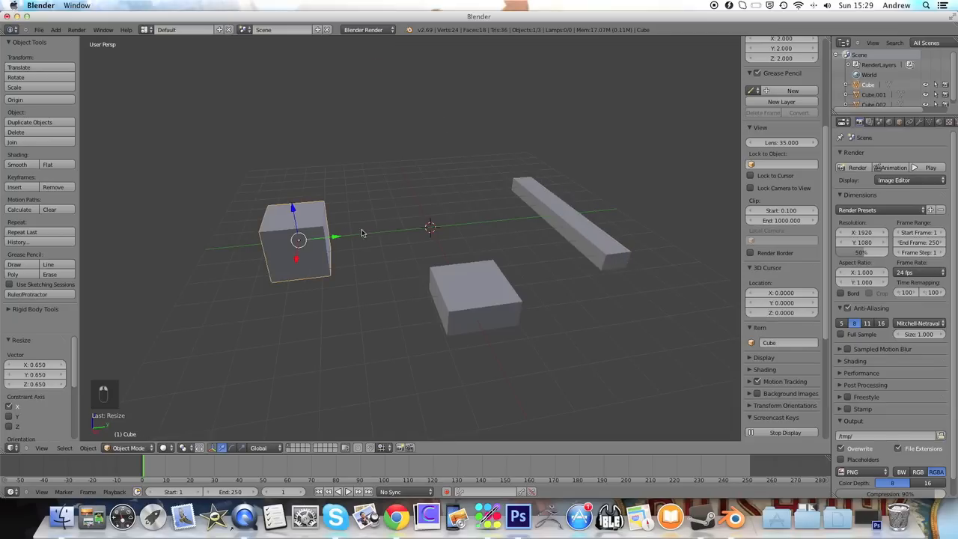
pyautogui.moveTo(463, 234); pyautogui.dragTo(398, 228)
pyautogui.press('s')
pyautogui.press('x')
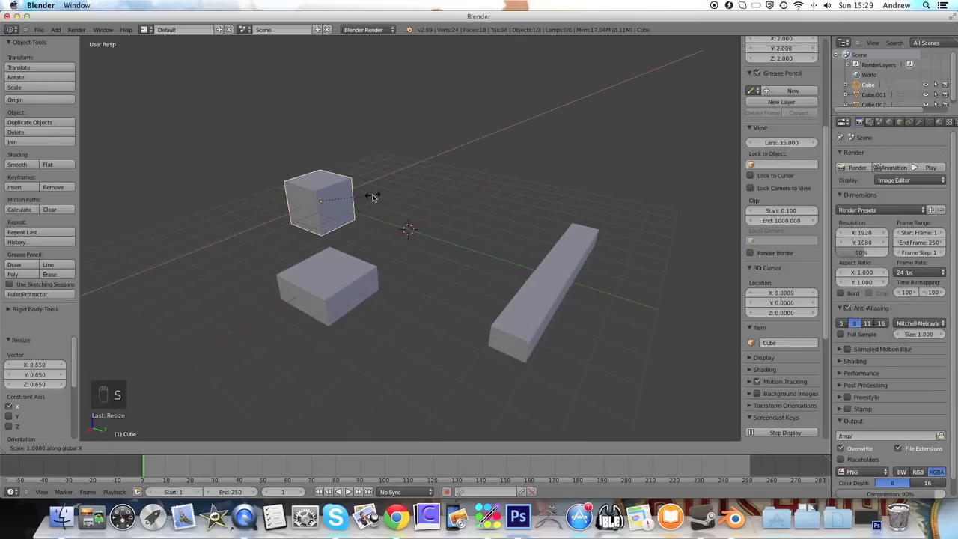
pyautogui.press('y')
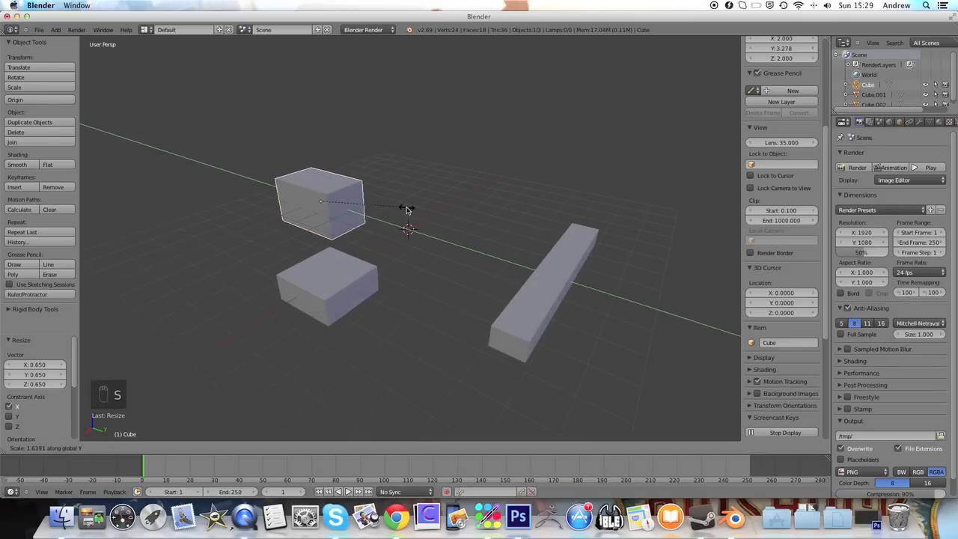
pyautogui.click(414, 210)
pyautogui.press('s')
pyautogui.press('z')
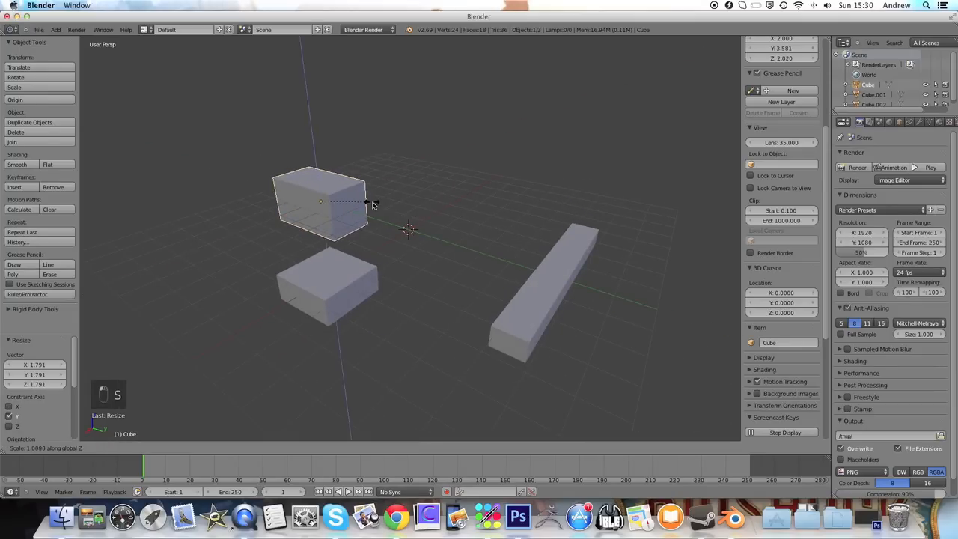
pyautogui.click(382, 203)
# Widen the same box by about 1.22 along X and enlarge it uniformly by about 1.71
pyautogui.press('s')
pyautogui.press('y')
pyautogui.press('x')
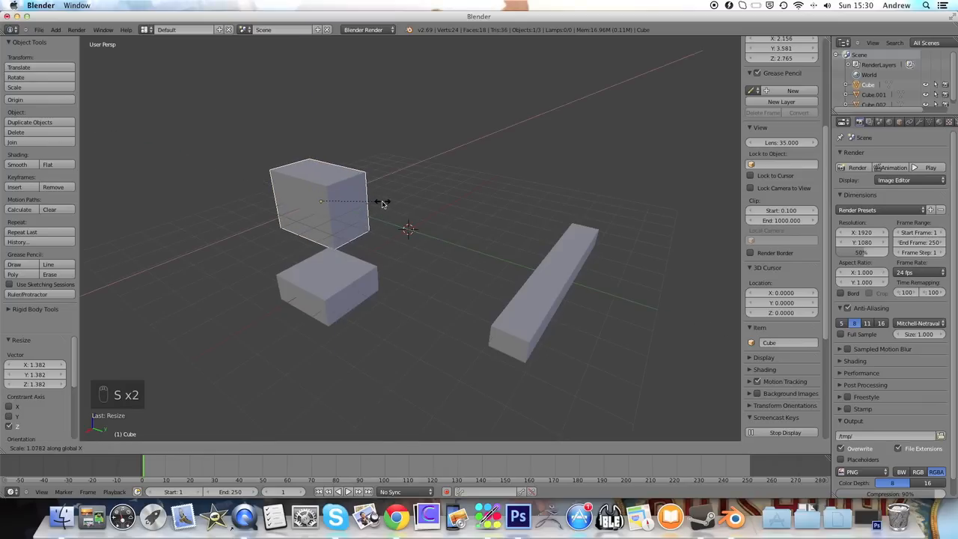
pyautogui.click(384, 202)
pyautogui.press('s')
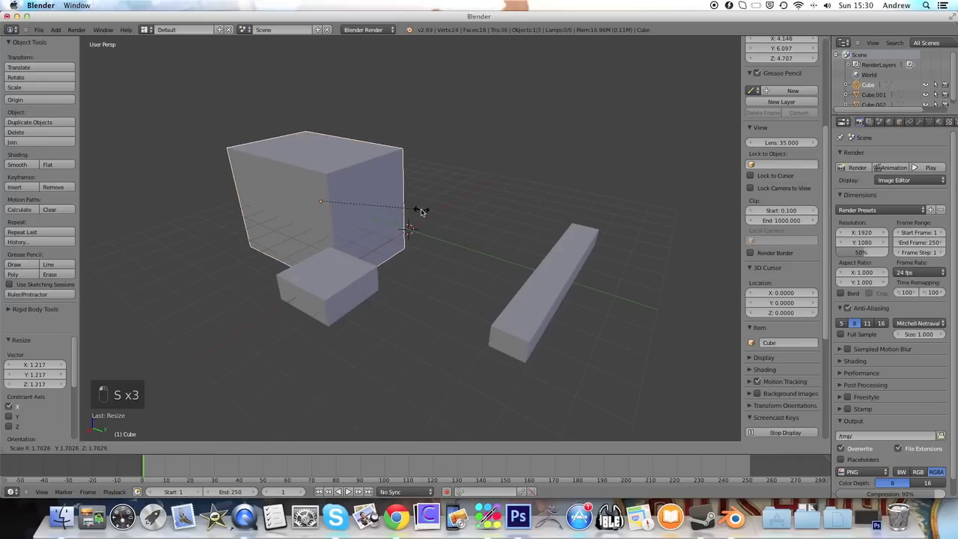
pyautogui.click(419, 209)
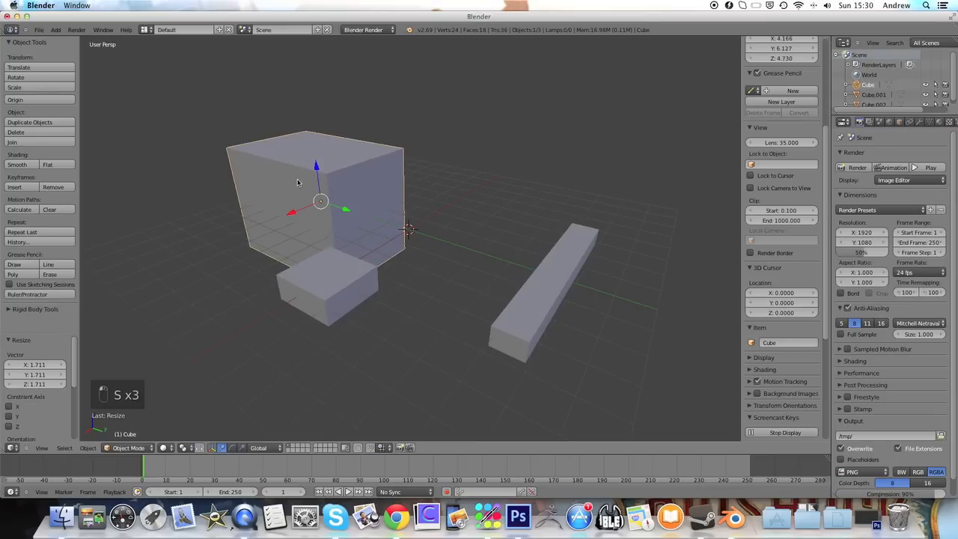
# Raise the large box about 1.94 units and the long bar about 0.24 units along Z
pyautogui.press('g')
pyautogui.press('z')
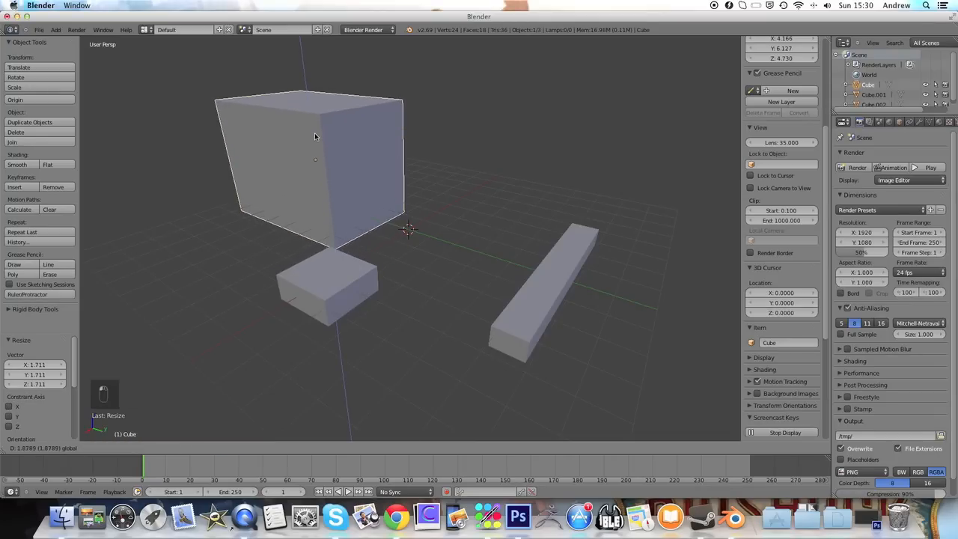
pyautogui.click(314, 131)
pyautogui.rightClick(513, 326)
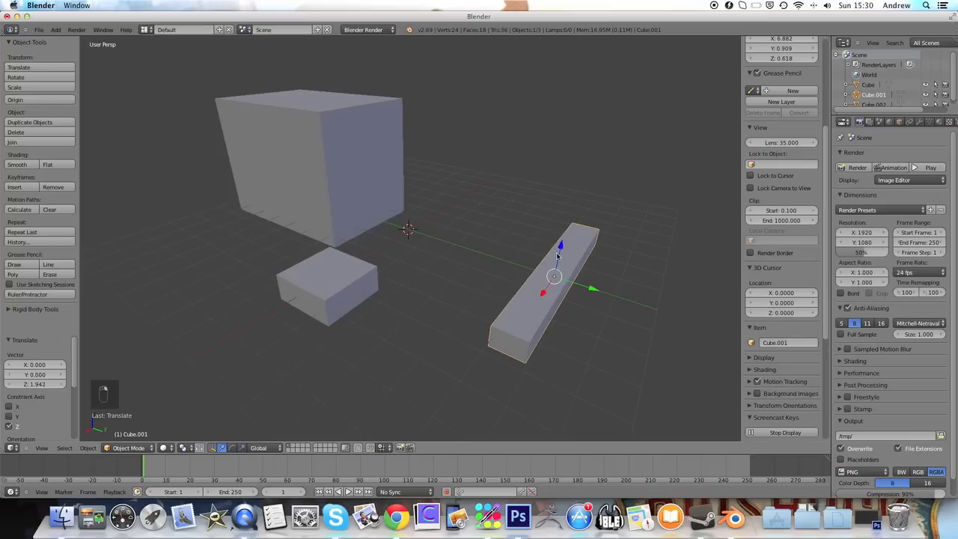
pyautogui.press('g')
pyautogui.press('z')
pyautogui.click(558, 247)
# Raise the small flat box about 0.54 units along Z
pyautogui.rightClick(332, 289)
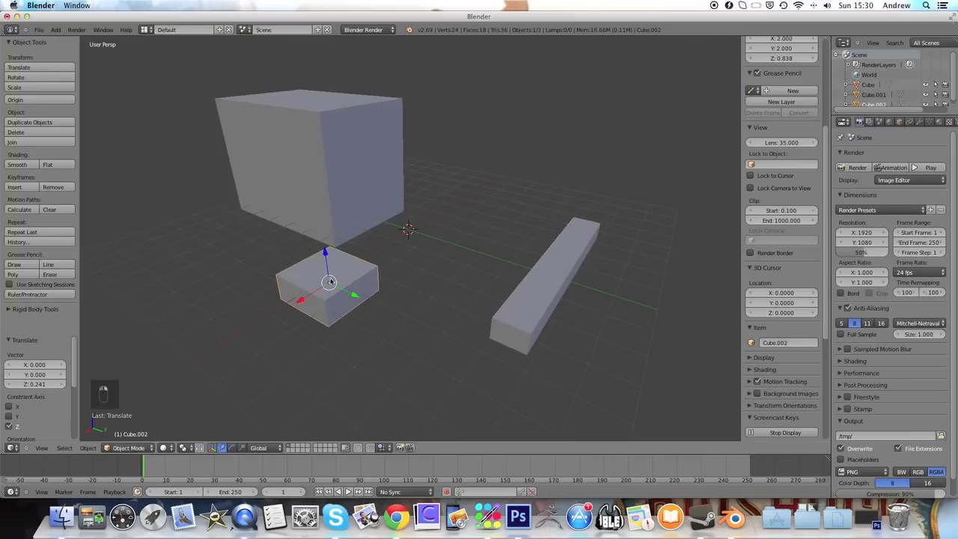
pyautogui.press('g')
pyautogui.press('z')
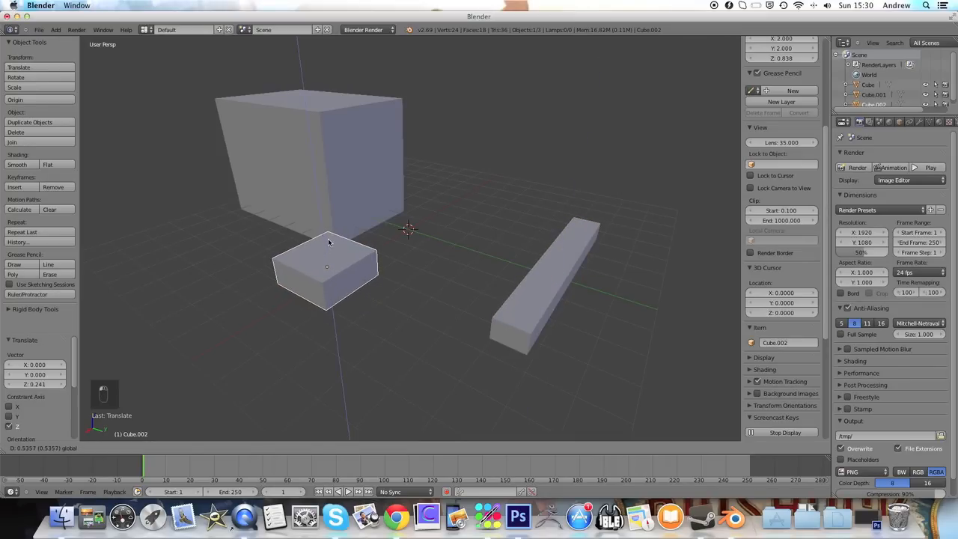
pyautogui.click(329, 242)
# Join the large box, the small flat box and the long bar into one object, with the bar as active object
pyautogui.moveTo(321, 314); pyautogui.dragTo(465, 311)
pyautogui.moveTo(539, 286); pyautogui.dragTo(528, 304)
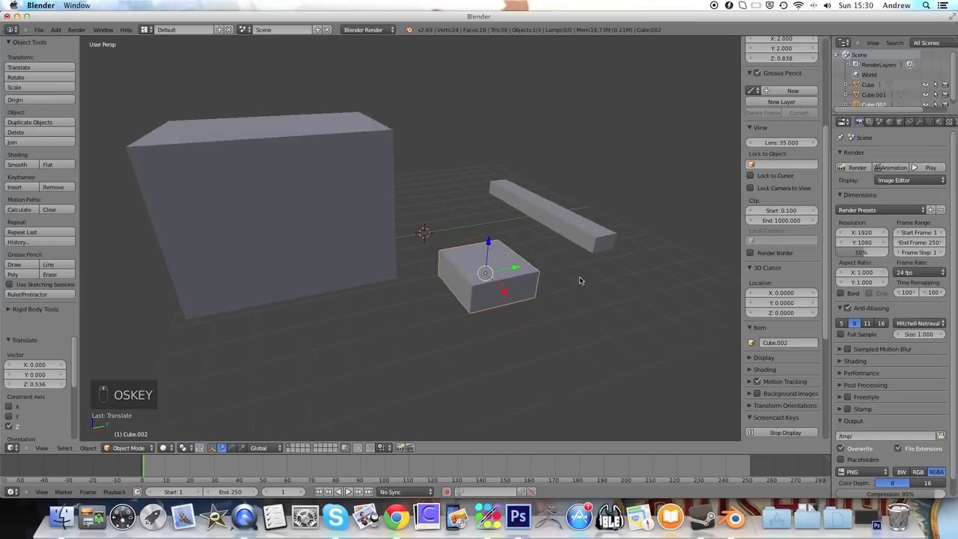
pyautogui.moveTo(580, 280); pyautogui.dragTo(545, 280)
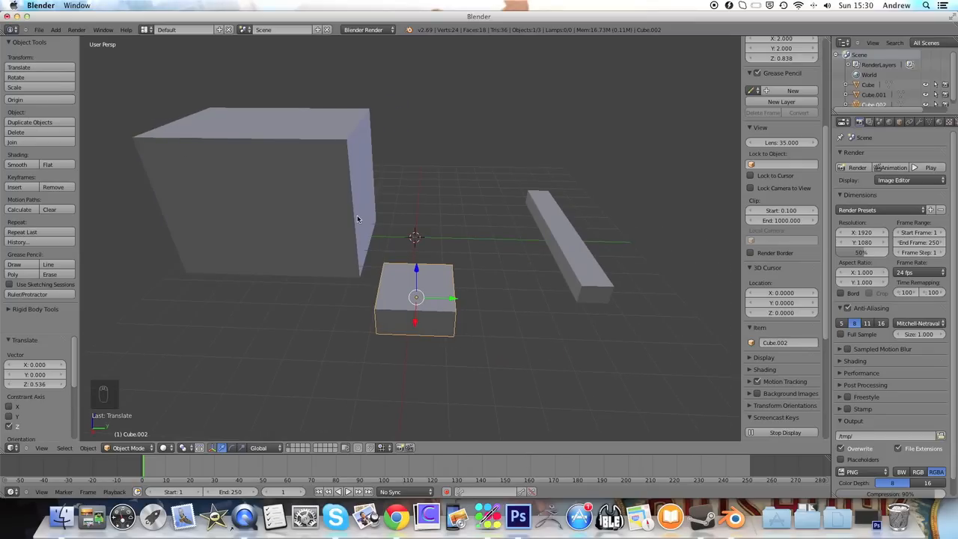
pyautogui.rightClick(311, 192)
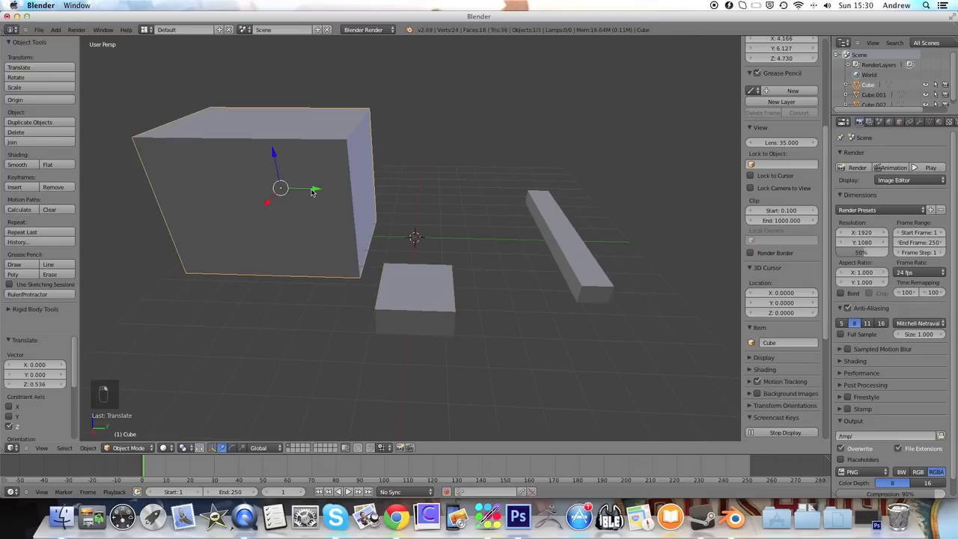
pyautogui.keyDown('shift'); pyautogui.rightClick(450, 305); pyautogui.keyUp('shift')
pyautogui.keyDown('shift'); pyautogui.rightClick(563, 261); pyautogui.keyUp('shift')
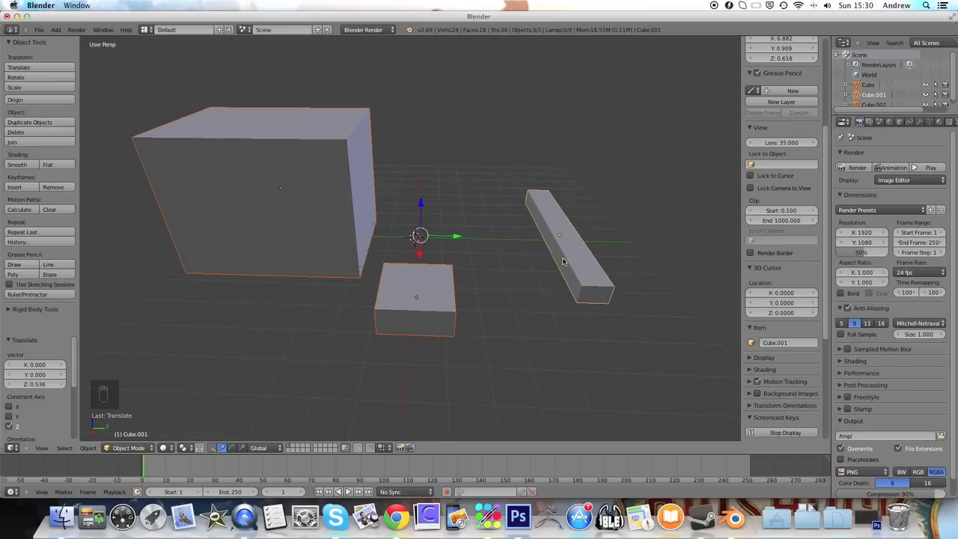
pyautogui.hotkey('ctrl', 'j')
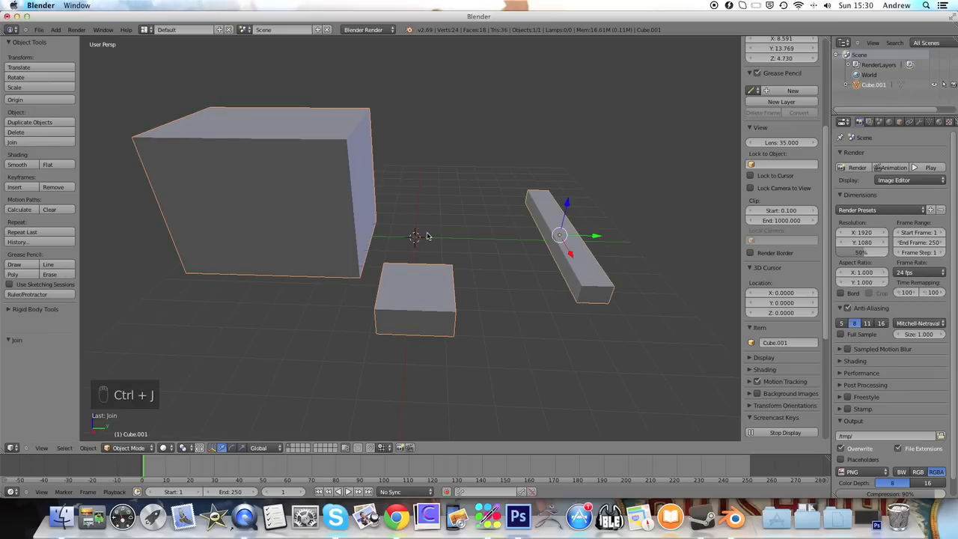
# Enter Edit Mode on the joined object, use Edge select mode and select one long top edge of the large box
pyautogui.press('Tab')
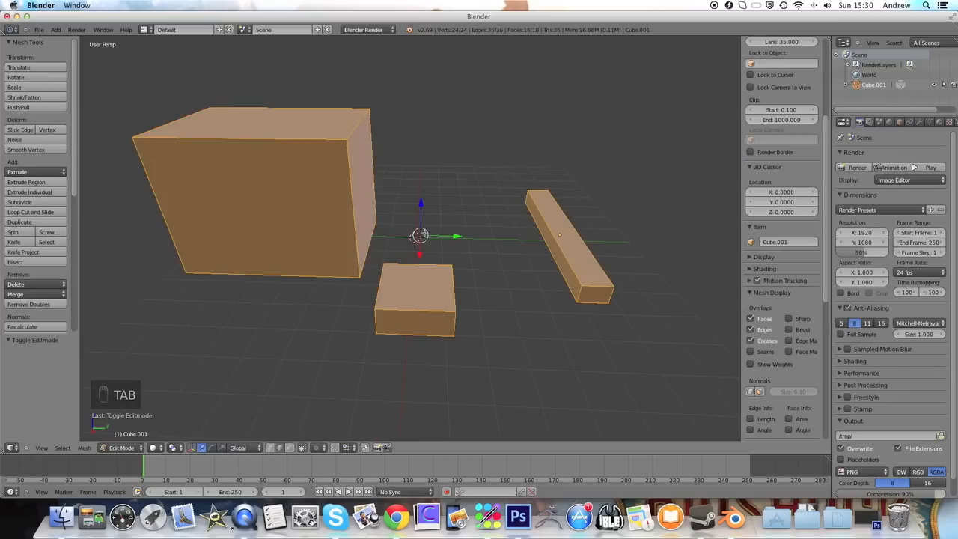
pyautogui.rightClick(267, 137)
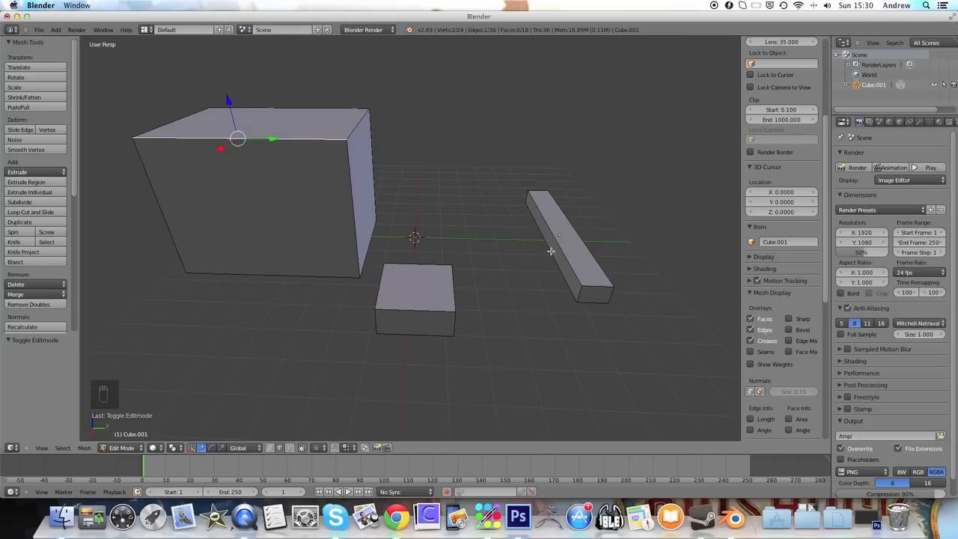
pyautogui.hotkey('shift', 'Tab')
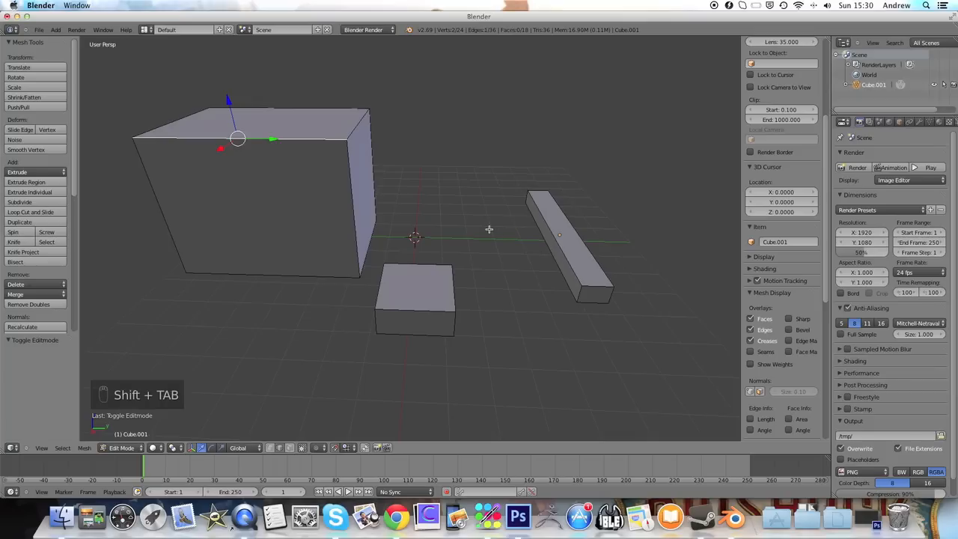
pyautogui.hotkey('ctrl', 'Tab')
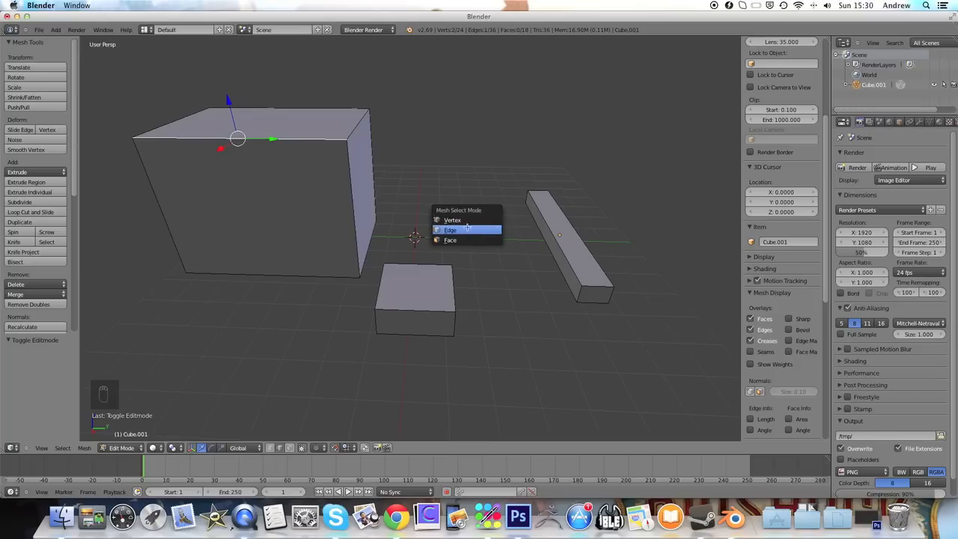
pyautogui.click(468, 228)
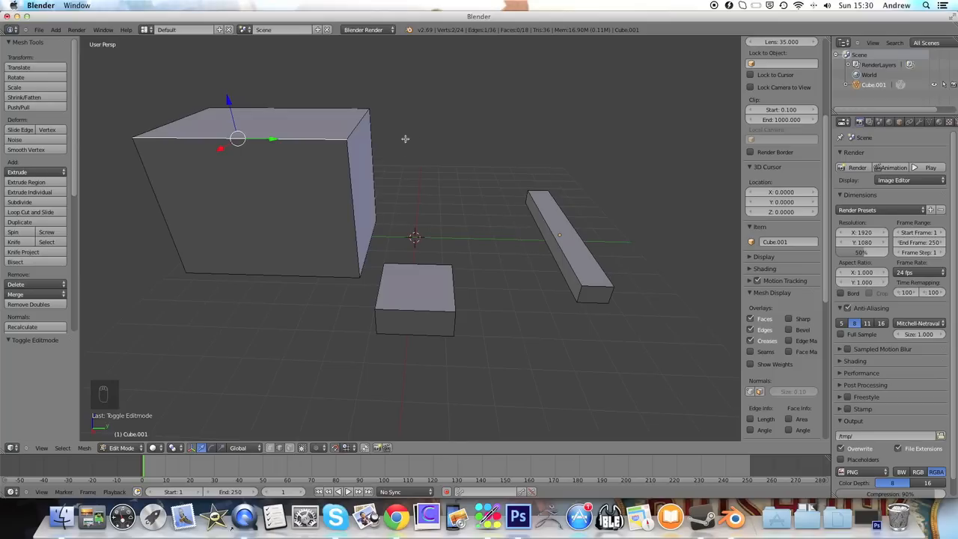
# Add two more top-face edges of the large box to the selection, undoing a wrongly picked vertical edge
pyautogui.moveTo(452, 141); pyautogui.dragTo(373, 153)
pyautogui.keyDown('shift'); pyautogui.rightClick(358, 115); pyautogui.keyUp('shift')
pyautogui.moveTo(496, 120); pyautogui.dragTo(459, 122)
pyautogui.moveTo(551, 126); pyautogui.dragTo(412, 120)
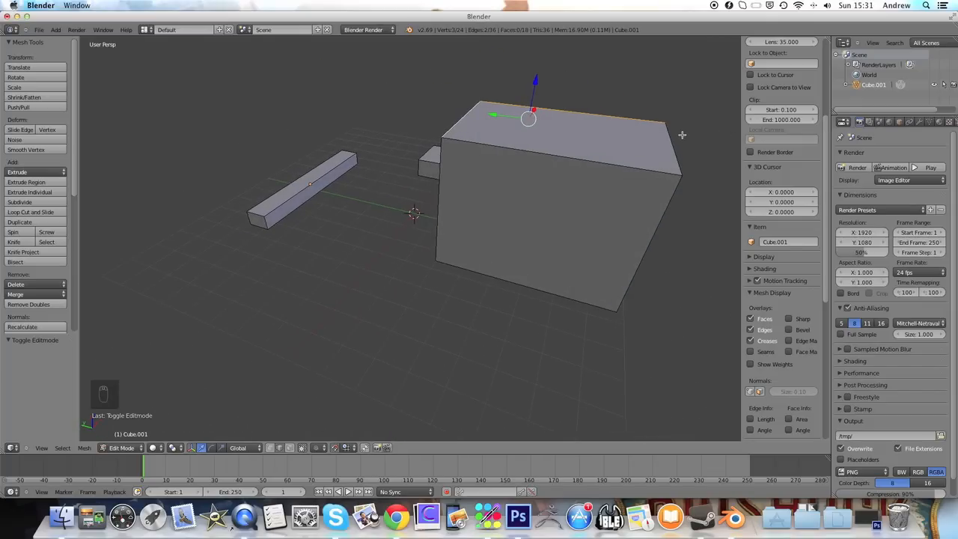
pyautogui.moveTo(694, 150); pyautogui.dragTo(470, 157)
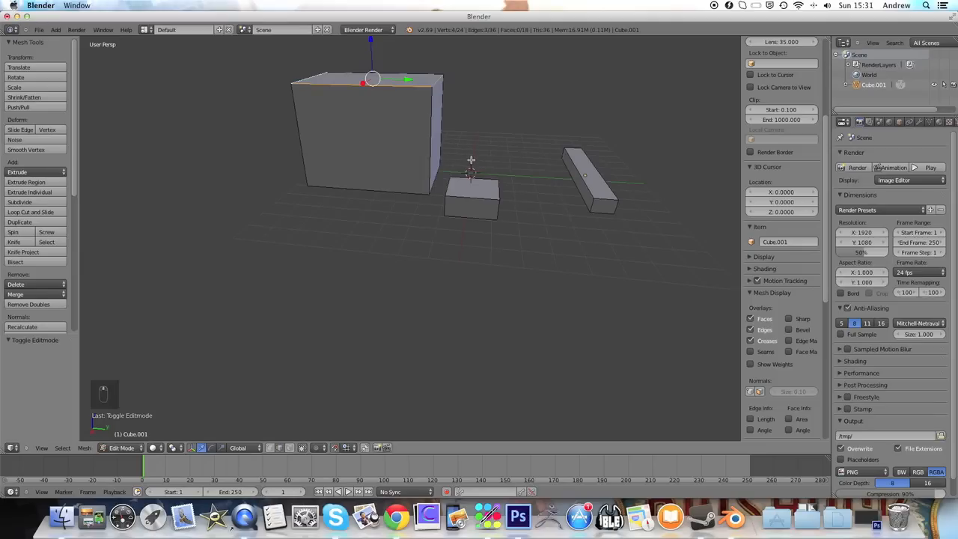
pyautogui.keyDown('shift'); pyautogui.rightClick(428, 139); pyautogui.keyUp('shift')
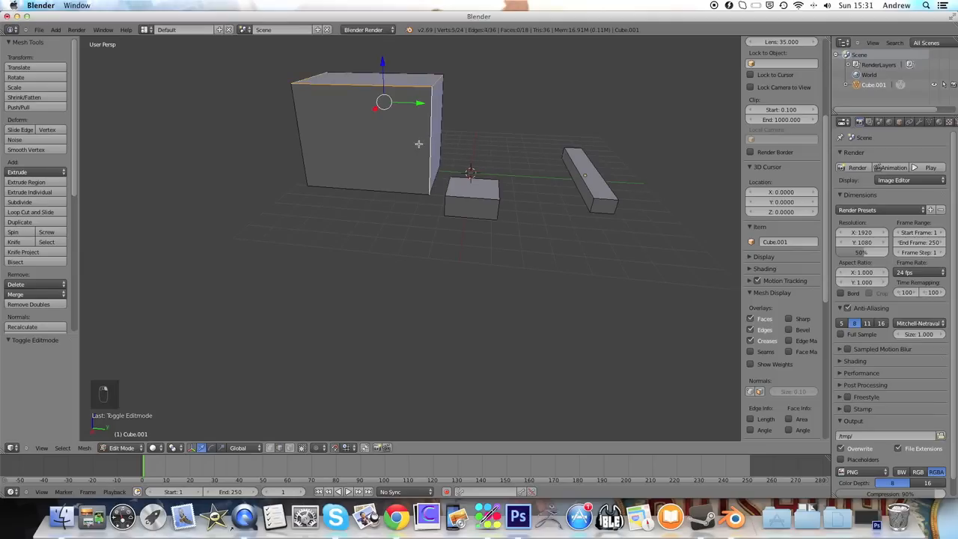
pyautogui.press('super+z')
# Add three bottom-face edges and one connecting vertical edge of the large box to the selection
pyautogui.moveTo(527, 123); pyautogui.dragTo(478, 262)
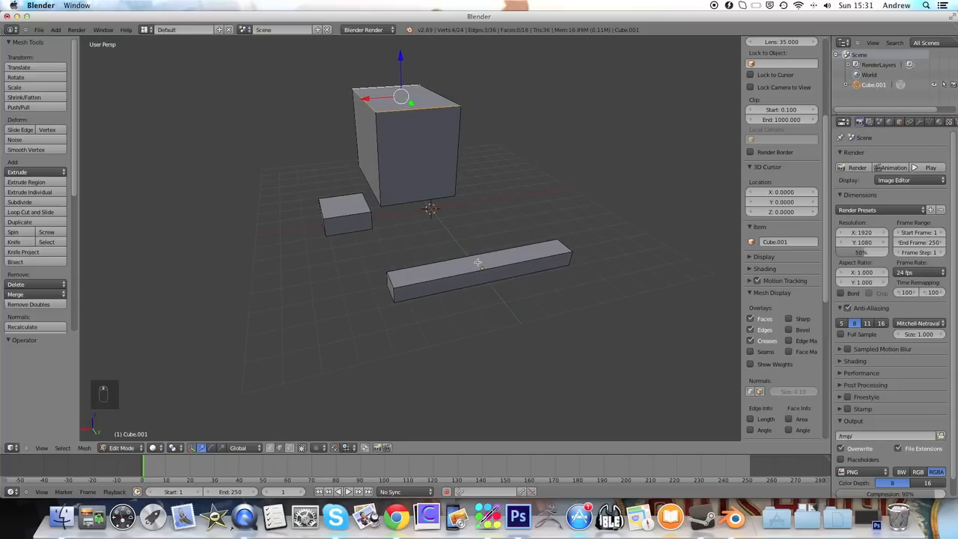
pyautogui.moveTo(510, 120); pyautogui.dragTo(469, 60)
pyautogui.moveTo(566, 160); pyautogui.dragTo(445, 408)
pyautogui.keyDown('shift'); pyautogui.rightClick(491, 277); pyautogui.keyUp('shift')
pyautogui.keyDown('shift'); pyautogui.rightClick(495, 301); pyautogui.keyUp('shift')
pyautogui.keyDown('shift'); pyautogui.rightClick(545, 310); pyautogui.keyUp('shift')
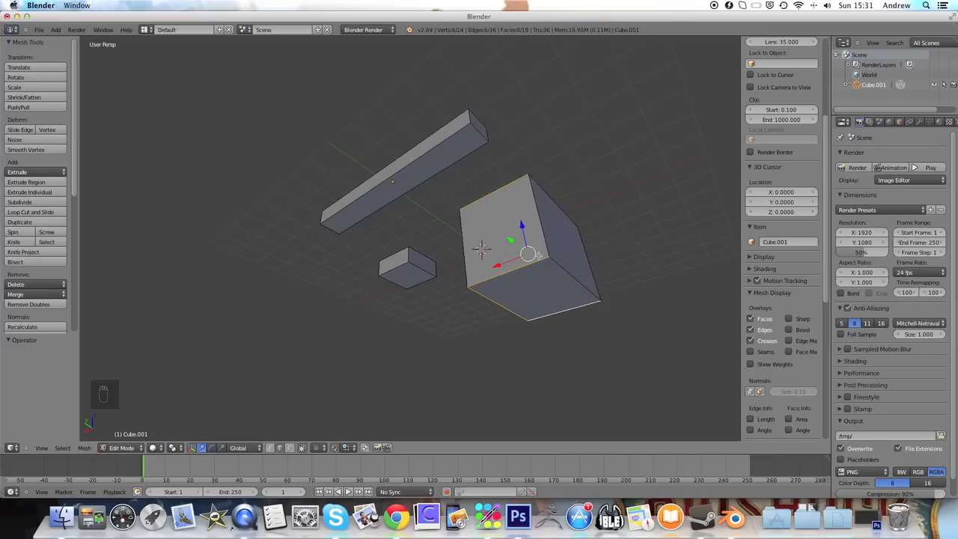
pyautogui.keyDown('shift'); pyautogui.rightClick(464, 232); pyautogui.keyUp('shift')
pyautogui.moveTo(627, 242); pyautogui.dragTo(437, 199)
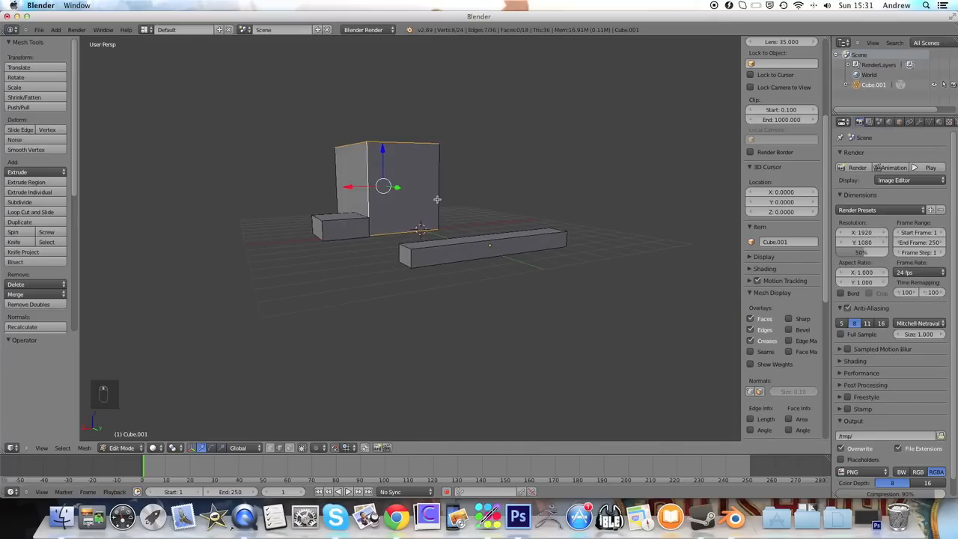
# Add three top edges, three bottom edges and one connecting vertical edge of the small flat box to the selection
pyautogui.keyDown('shift'); pyautogui.rightClick(341, 219); pyautogui.keyUp('shift')
pyautogui.keyDown('shift'); pyautogui.rightClick(321, 219); pyautogui.keyUp('shift')
pyautogui.keyDown('shift'); pyautogui.rightClick(330, 212); pyautogui.keyUp('shift')
pyautogui.keyDown('shift'); pyautogui.rightClick(331, 240); pyautogui.keyUp('shift')
pyautogui.keyDown('shift'); pyautogui.rightClick(320, 238); pyautogui.keyUp('shift')
pyautogui.moveTo(318, 238); pyautogui.dragTo(342, 259)
pyautogui.keyDown('shift'); pyautogui.rightClick(421, 280); pyautogui.keyUp('shift')
pyautogui.keyDown('shift'); pyautogui.rightClick(328, 241); pyautogui.keyUp('shift')
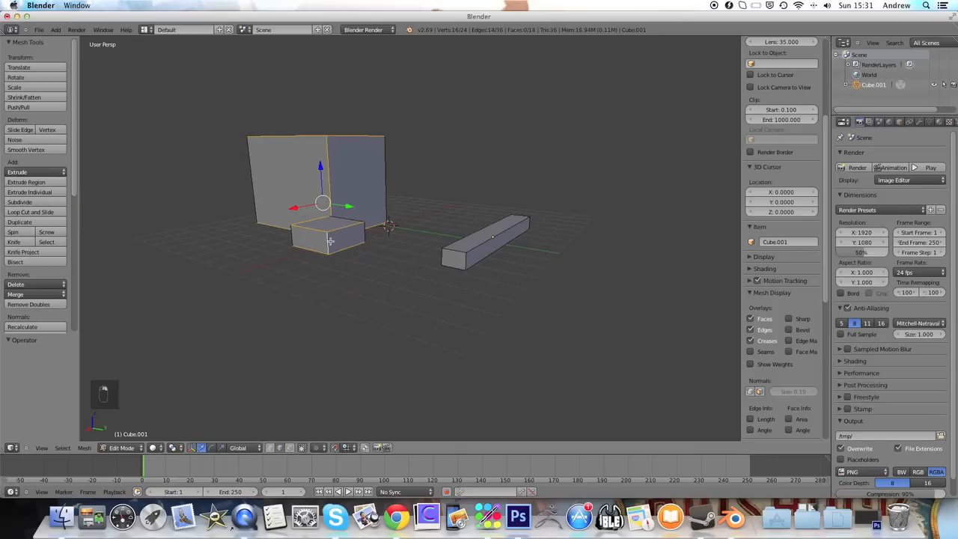
# Add seven edges of the long bar to the selection: three on each of two opposite faces plus one connecting edge
pyautogui.moveTo(443, 250); pyautogui.dragTo(454, 280)
pyautogui.keyDown('shift'); pyautogui.rightClick(380, 290); pyautogui.keyUp('shift')
pyautogui.keyDown('shift'); pyautogui.rightClick(355, 283); pyautogui.keyUp('shift')
pyautogui.keyDown('shift'); pyautogui.rightClick(468, 274); pyautogui.keyUp('shift')
pyautogui.keyDown('shift'); pyautogui.rightClick(460, 279); pyautogui.keyUp('shift')
pyautogui.moveTo(580, 276); pyautogui.dragTo(381, 282)
pyautogui.keyDown('shift'); pyautogui.rightClick(380, 317); pyautogui.keyUp('shift')
pyautogui.keyDown('shift'); pyautogui.rightClick(371, 334); pyautogui.keyUp('shift')
pyautogui.keyDown('shift'); pyautogui.rightClick(360, 332); pyautogui.keyUp('shift')
# Mark the selected edges of all three boxes as seams
pyautogui.moveTo(359, 332); pyautogui.dragTo(432, 317)
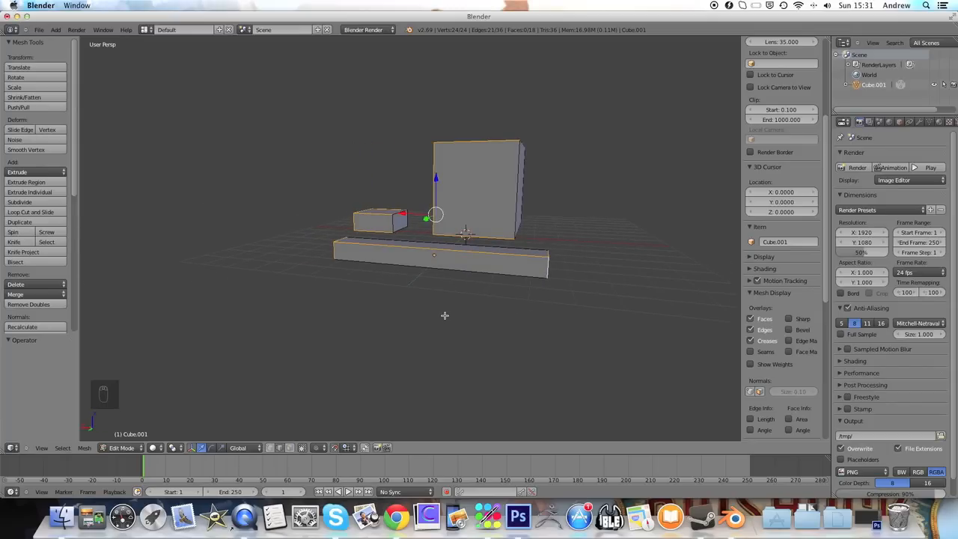
pyautogui.hotkey('ctrl', 'e')
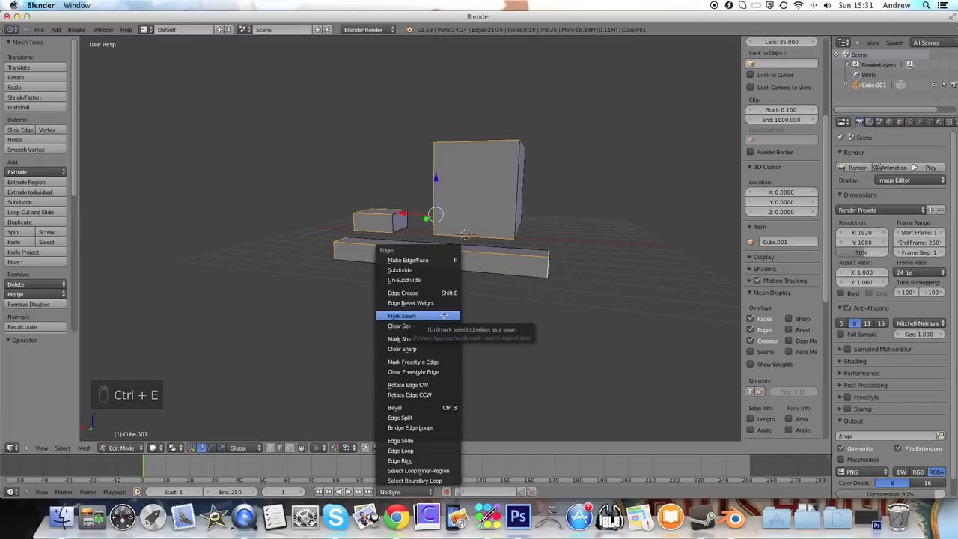
pyautogui.click(421, 316)
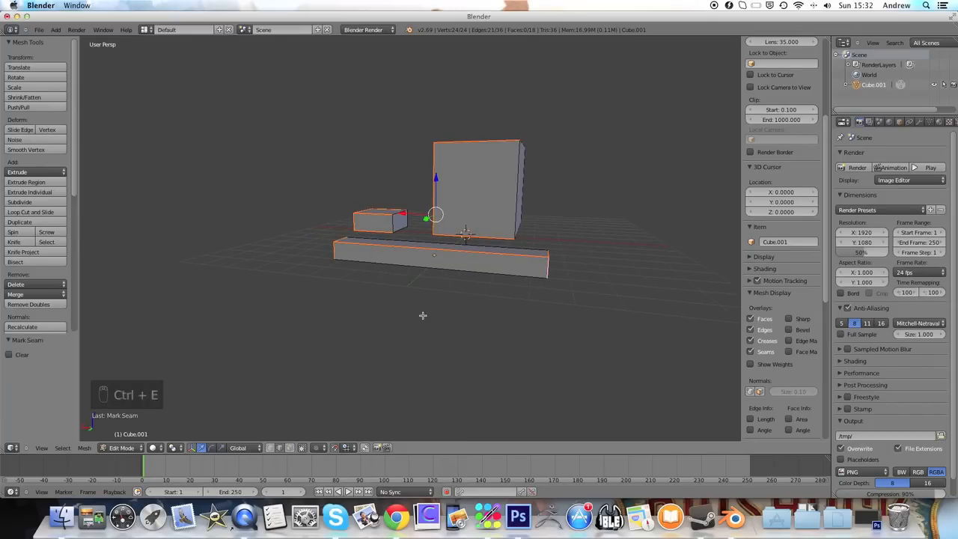
pyautogui.moveTo(359, 224); pyautogui.dragTo(471, 238)
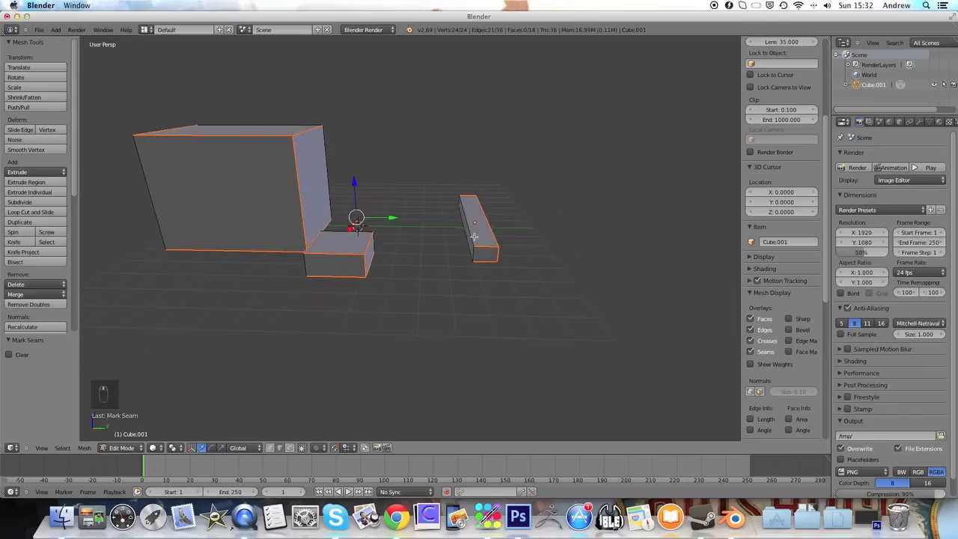
# Switch to Object Mode, apply the joined object's scale and undo it
pyautogui.press('Tab')
pyautogui.moveTo(567, 222); pyautogui.dragTo(471, 224)
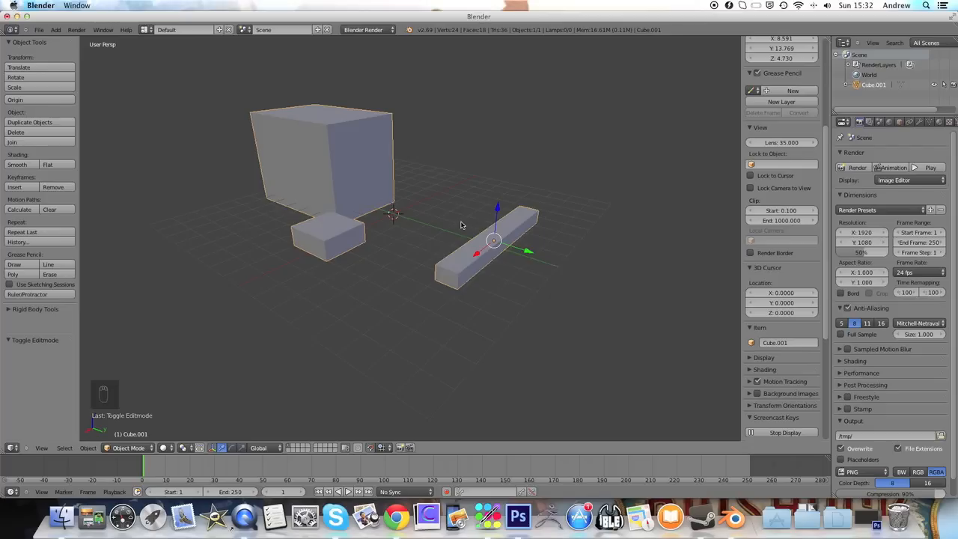
pyautogui.hotkey('ctrl', 'a')
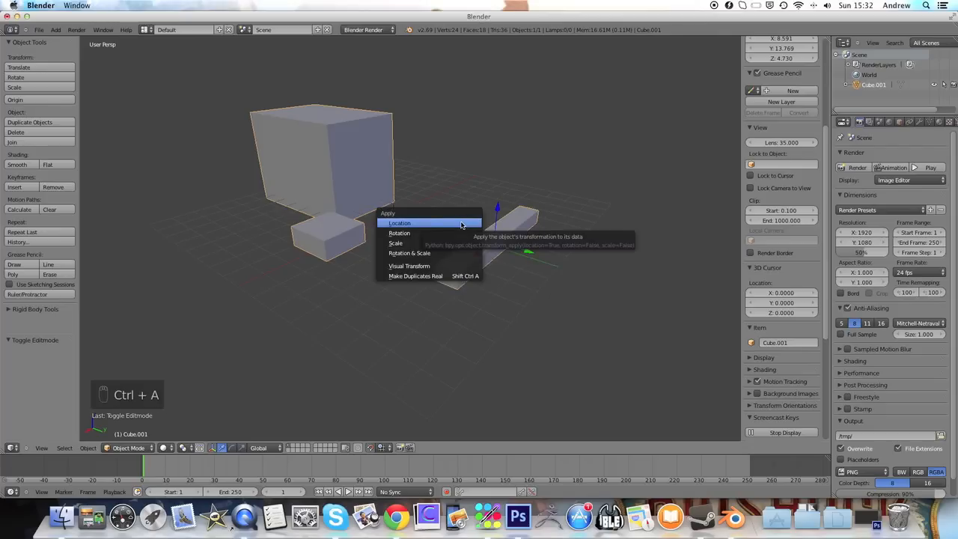
pyautogui.click(401, 244)
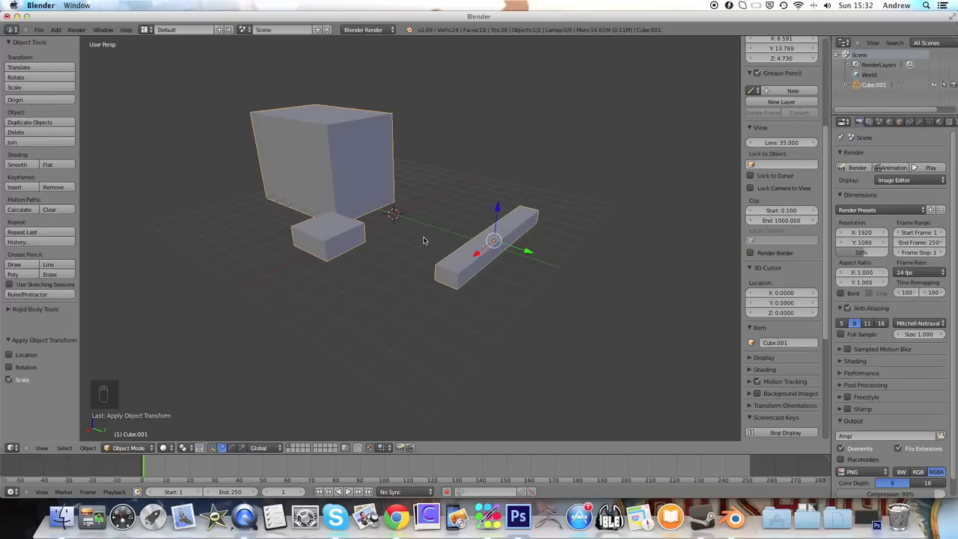
pyautogui.press('super+z')
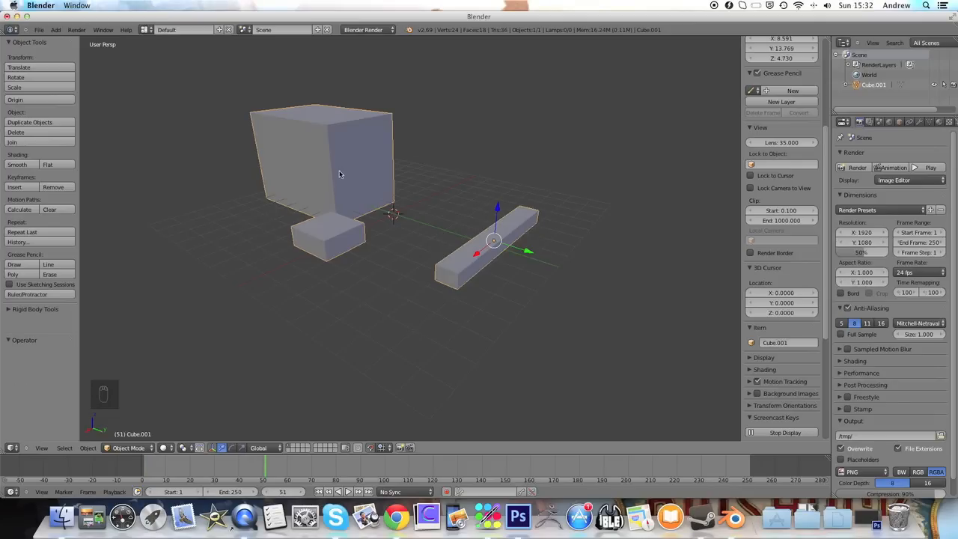
# Clear the joined object's unapplied scale to see its effect, and undo the change
pyautogui.hotkey('alt', 's')
pyautogui.hscroll(-5, 433, 184)
pyautogui.moveTo(435, 184); pyautogui.dragTo(501, 230)
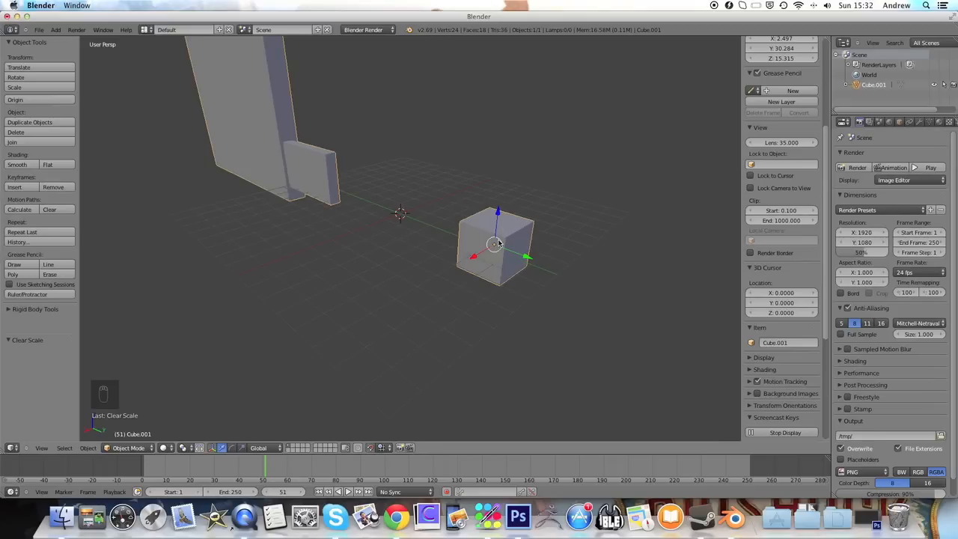
pyautogui.press('super+z')
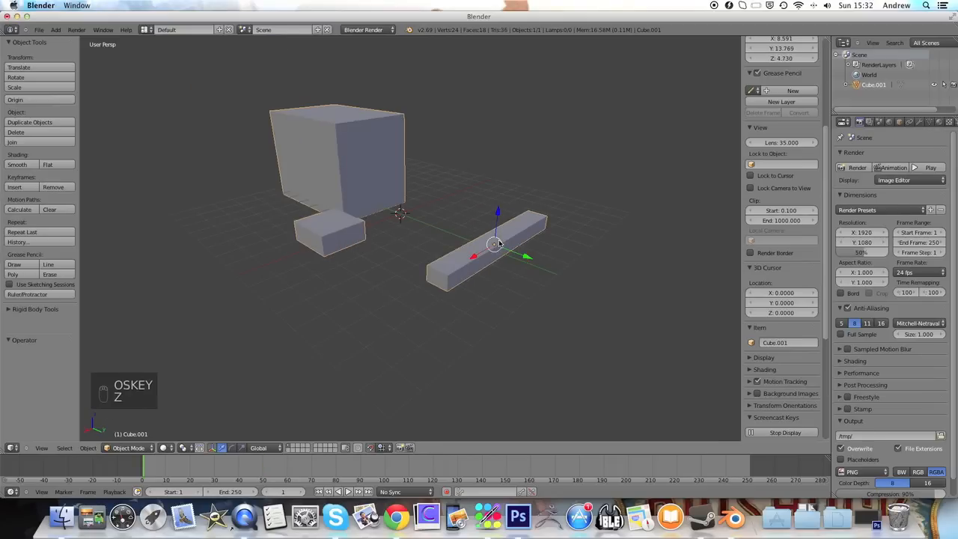
# Apply the scale to the joined object and clear its scale as a check
pyautogui.hotkey('ctrl', 'a')
pyautogui.click(466, 211)
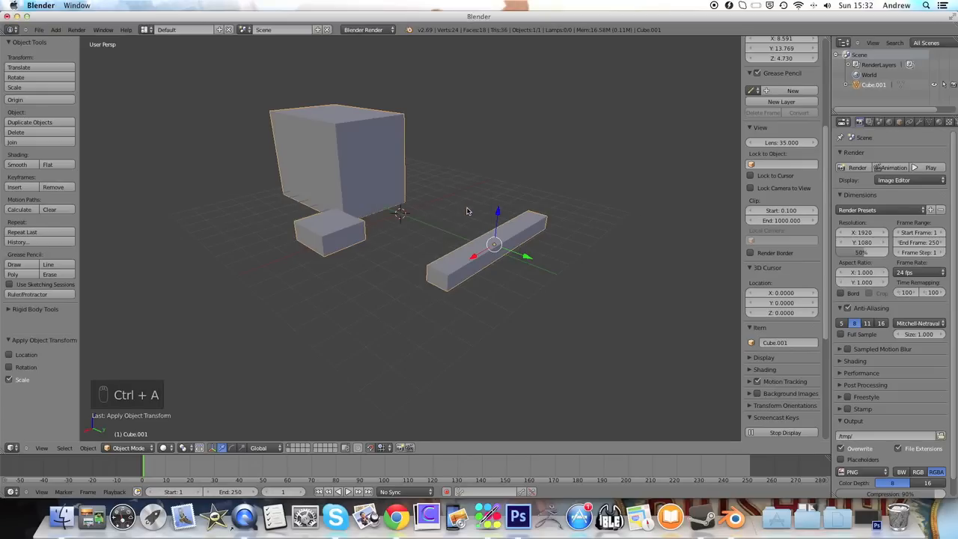
pyautogui.hotkey('alt', 's')
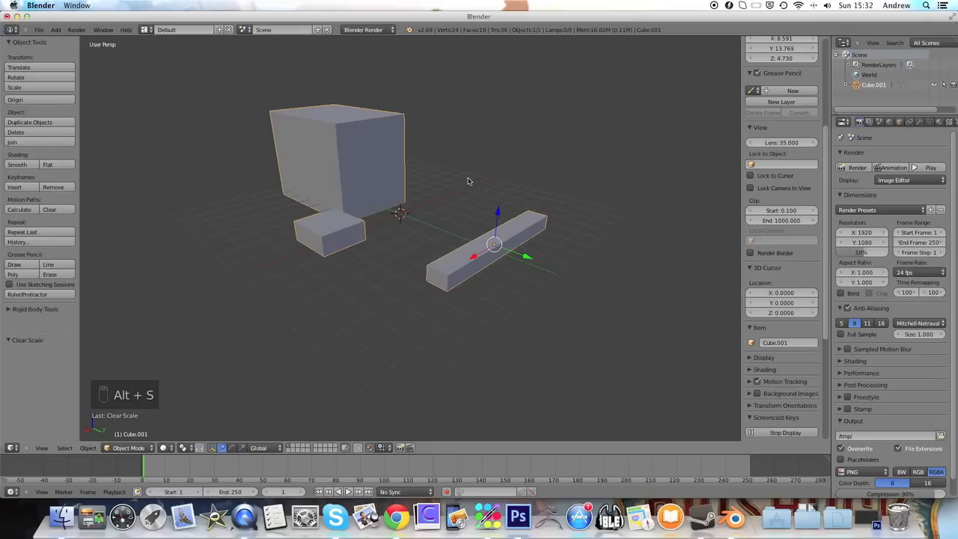
pyautogui.press('Tab')
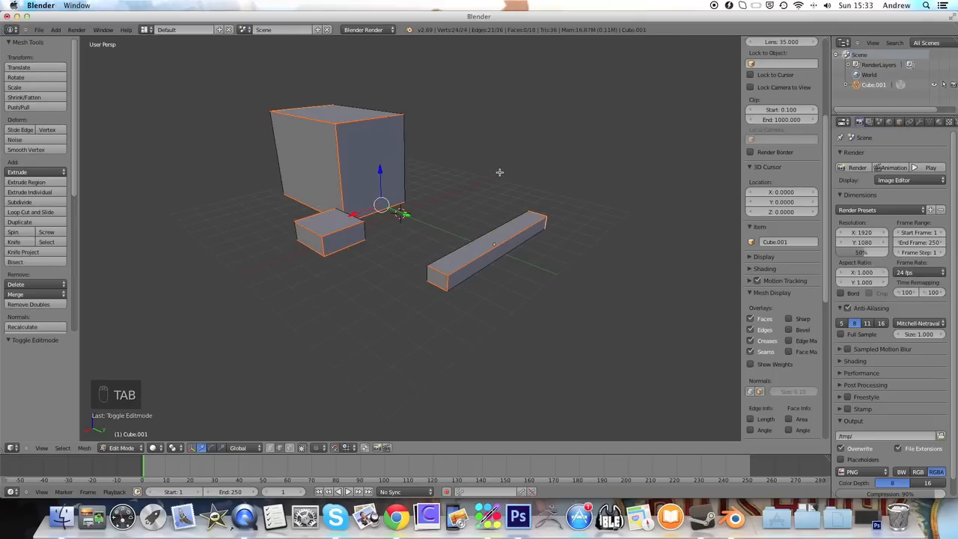
pyautogui.press('Tab')
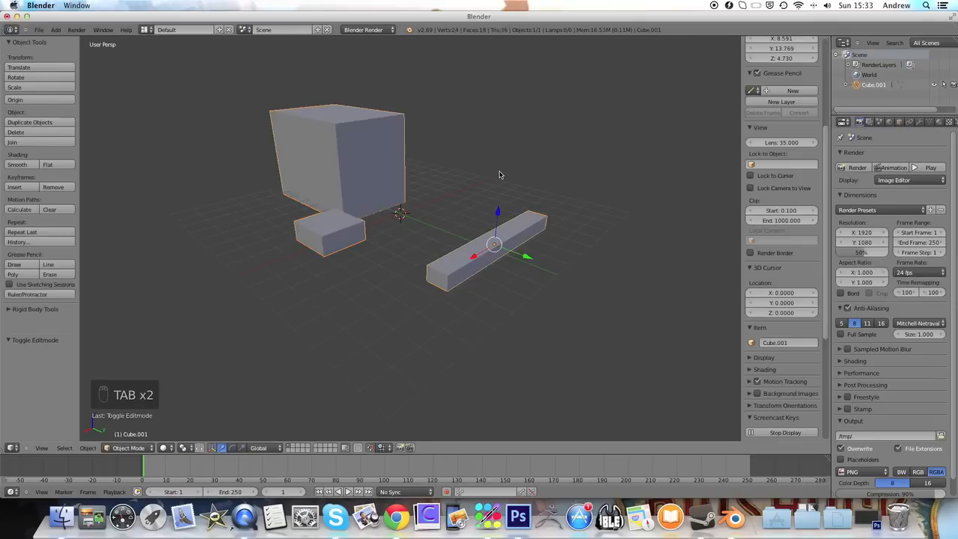
# Select the entire mesh in Edit Mode and unwrap it along the marked seams
pyautogui.moveTo(484, 193); pyautogui.dragTo(518, 216)
pyautogui.moveTo(372, 215); pyautogui.dragTo(545, 192)
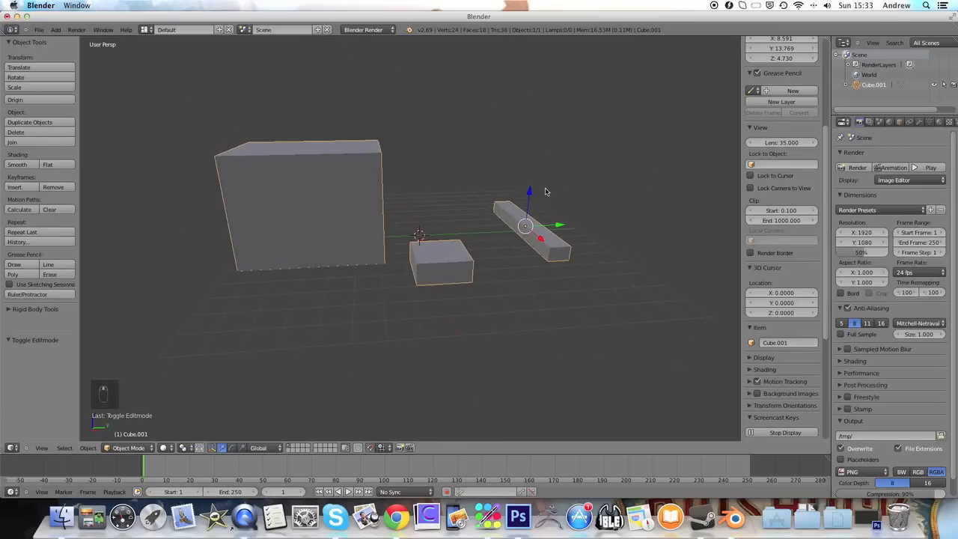
pyautogui.press('Tab')
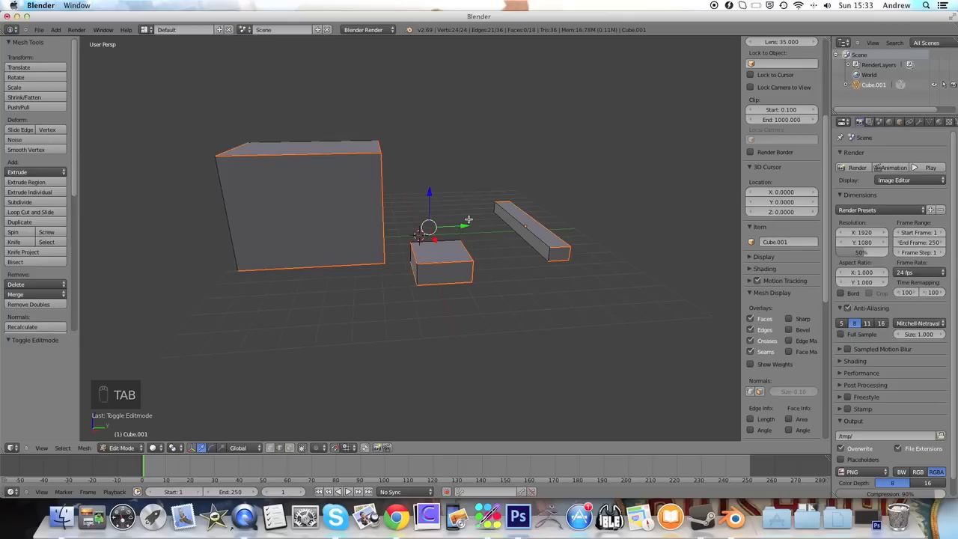
pyautogui.press('a')
pyautogui.press('a')
pyautogui.press('a')
pyautogui.press('a')
pyautogui.press('u')
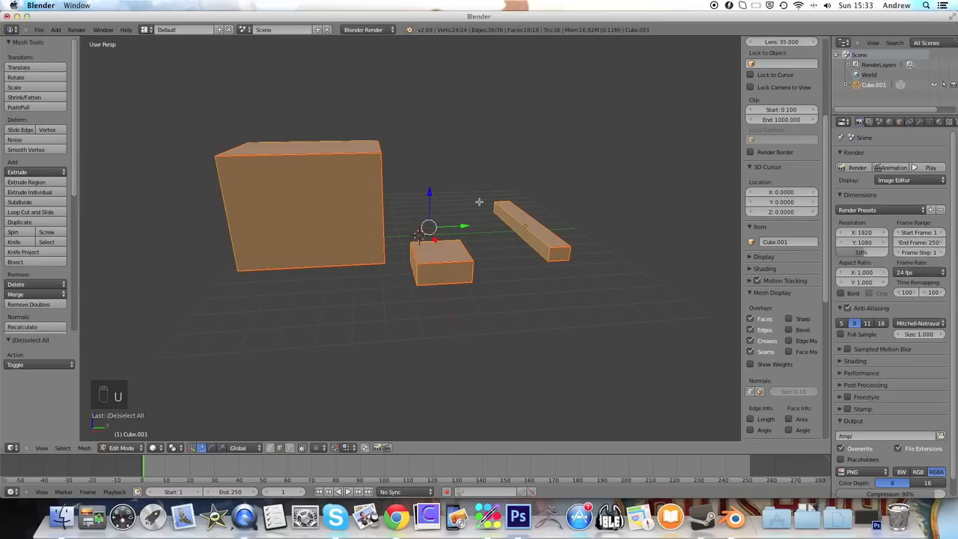
pyautogui.press('u')
pyautogui.click(475, 201)
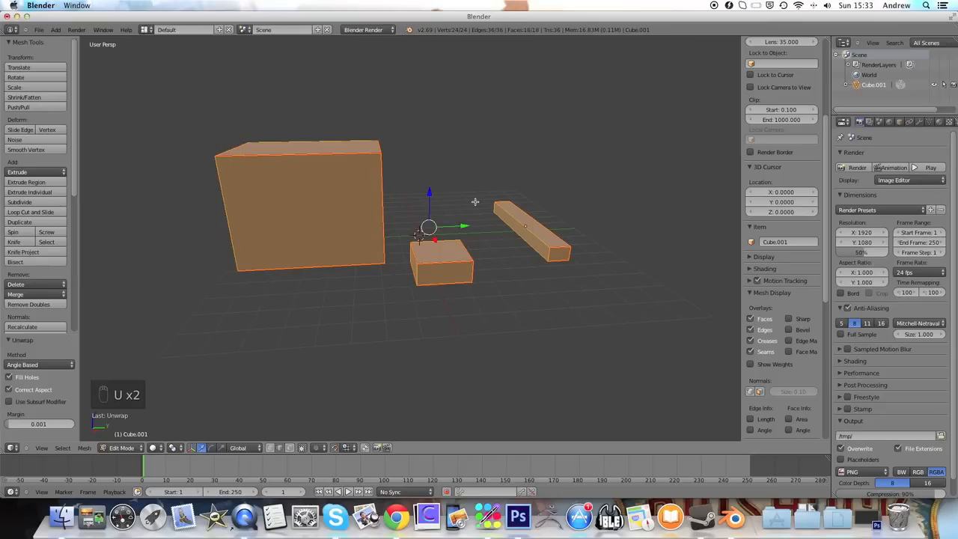
pyautogui.moveTo(553, 201); pyautogui.dragTo(533, 241)
pyautogui.click(538, 238)
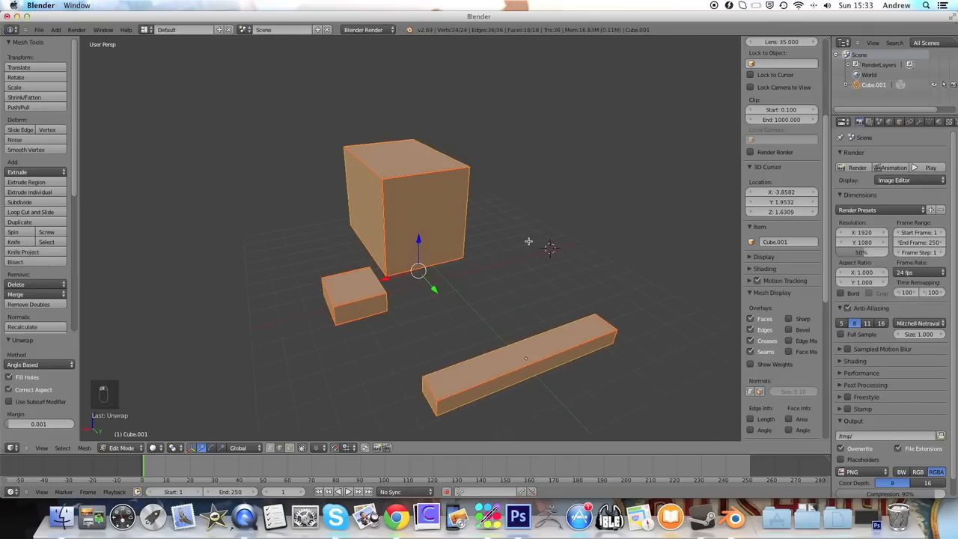
# Split the 3D view, turn the new area into a UV/Image Editor and display the mesh's UV layout in Edit Mode
pyautogui.press('Tab')
pyautogui.moveTo(828, 39); pyautogui.dragTo(410, 92)
pyautogui.click(539, 447)
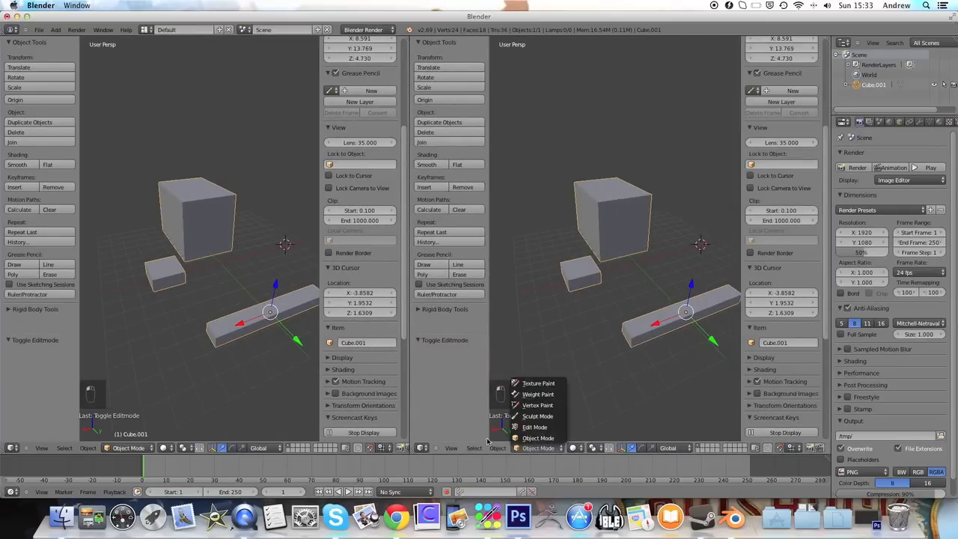
pyautogui.click(422, 448)
pyautogui.click(441, 365)
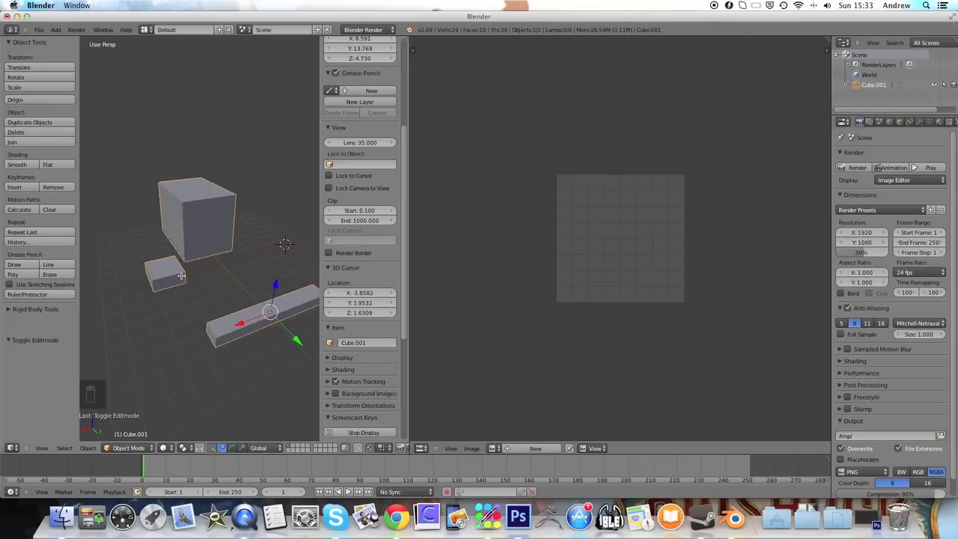
pyautogui.press('Tab')
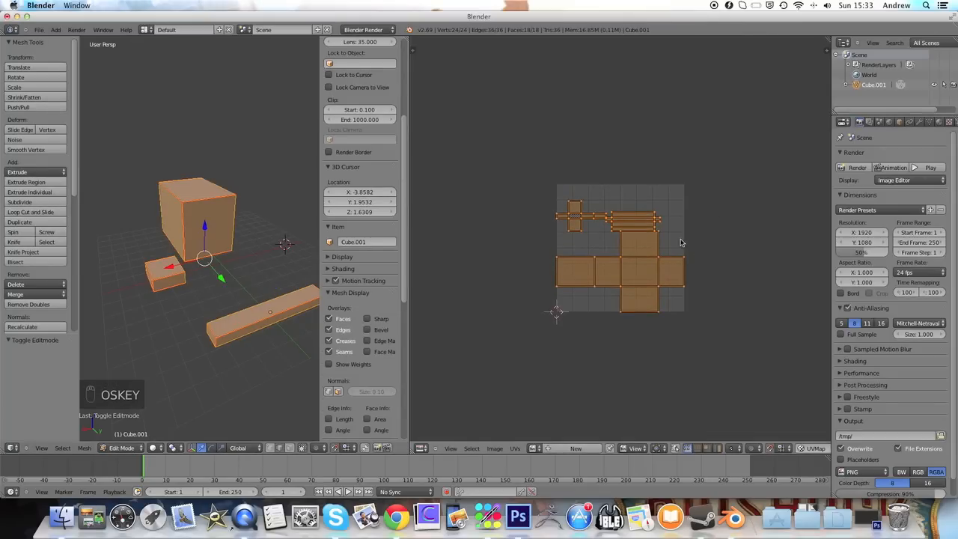
pyautogui.scroll(4, 688, 244)
pyautogui.scroll(1, 687, 241)
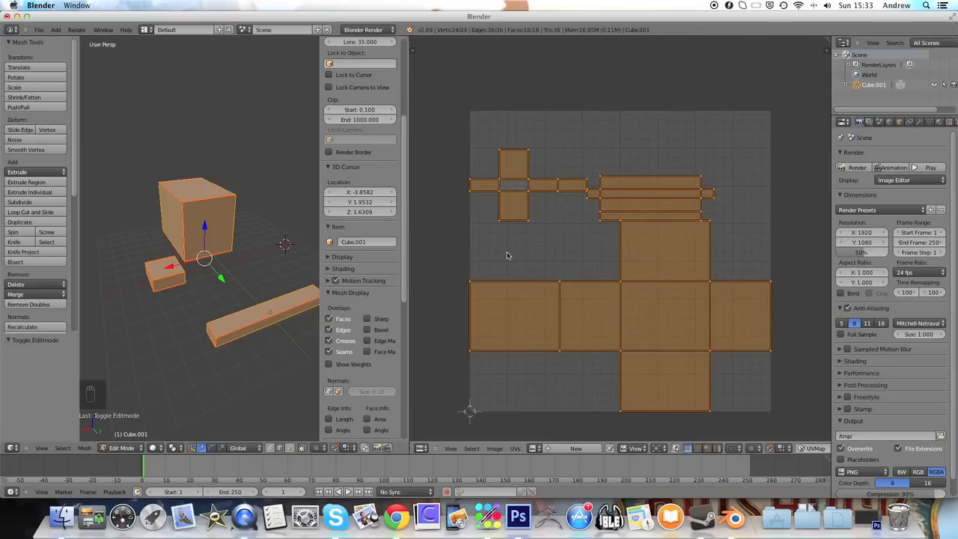
# Move the long bar's UV island 0.125 up and 0.125 right, and scale it up 1.7 times
pyautogui.rightClick(620, 182)
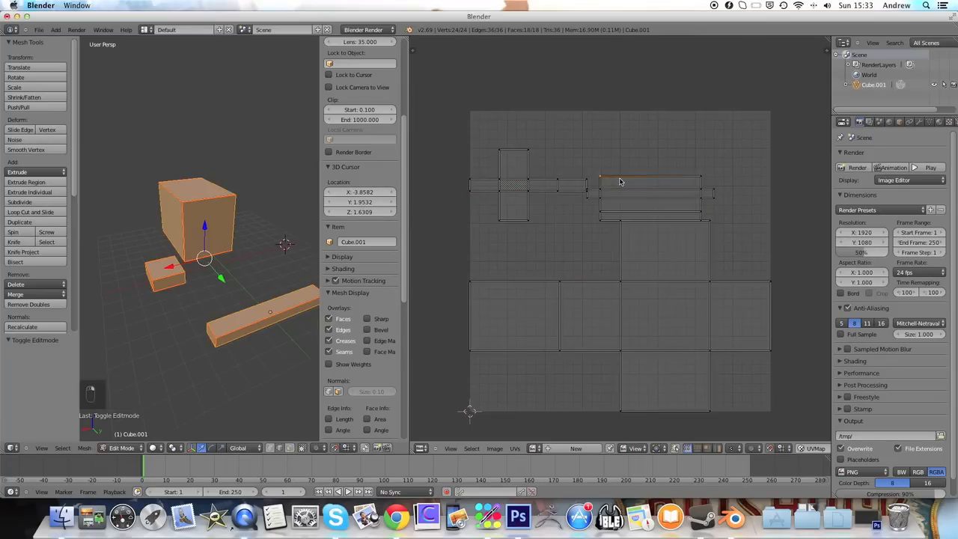
pyautogui.press('l')
pyautogui.press('g')
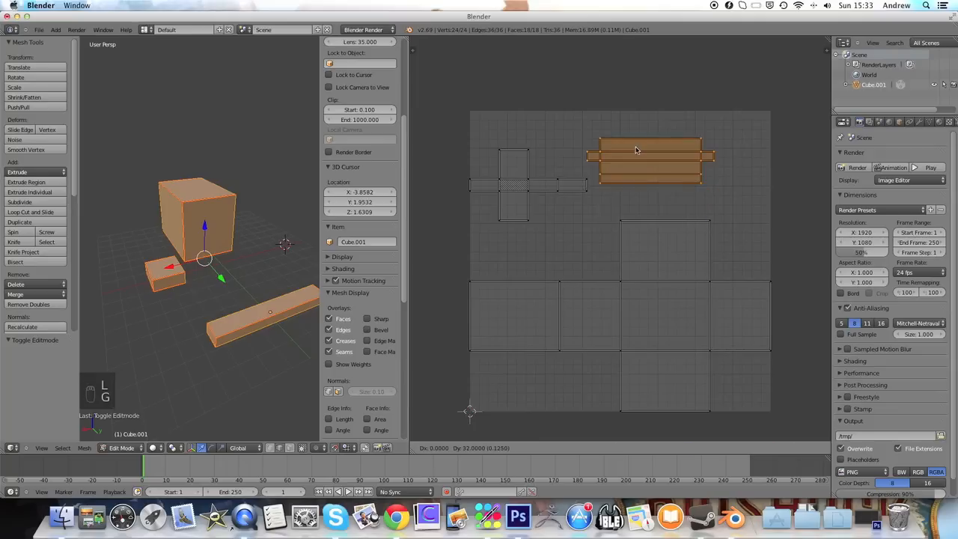
pyautogui.click(648, 140)
pyautogui.press('s')
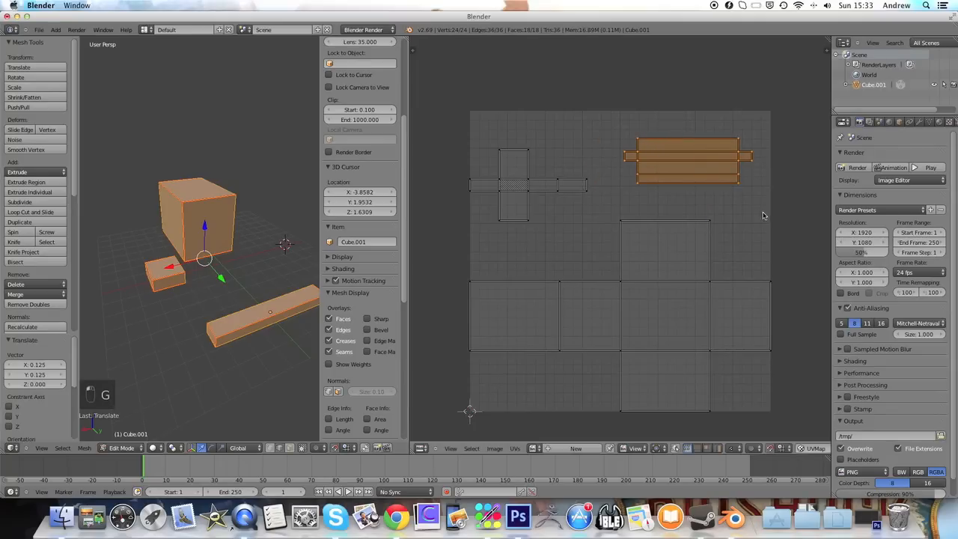
pyautogui.click(801, 268)
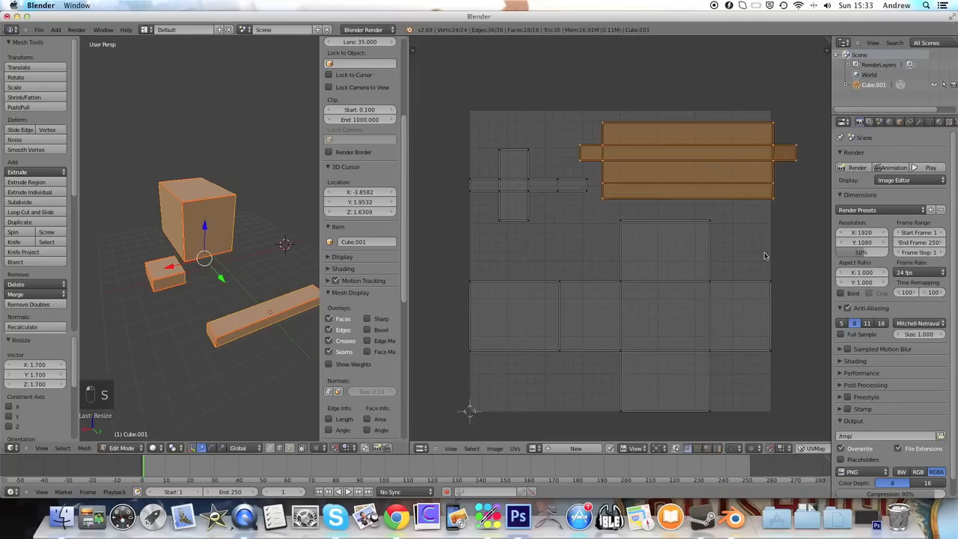
# Reposition the enlarged bar island so it fits inside the upper-right corner of the UV square
pyautogui.press('g')
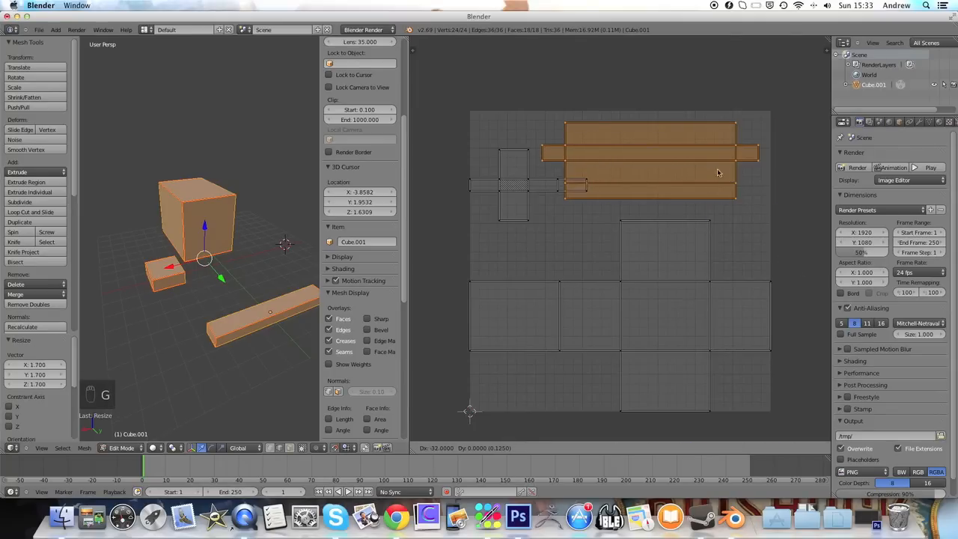
pyautogui.click(694, 185)
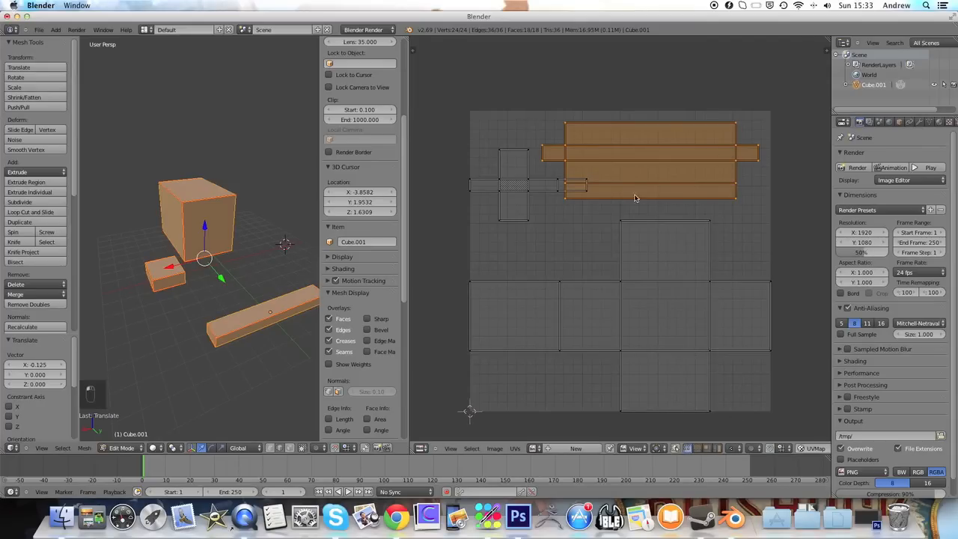
pyautogui.press('g')
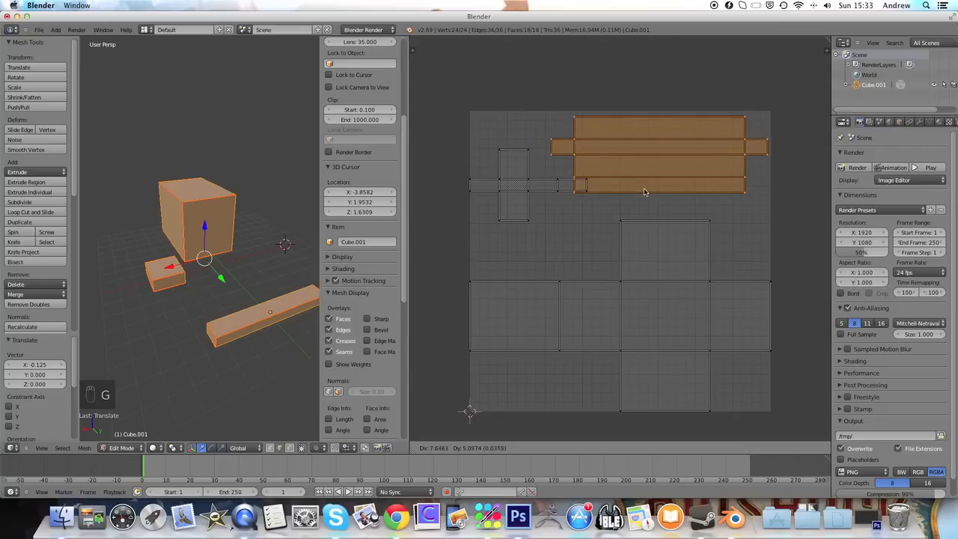
pyautogui.click(644, 192)
# Scale the smallest box's cross-shaped UV island up 1.26 times and place it in the free space above the large box's island
pyautogui.press('a')
pyautogui.press('l')
pyautogui.press('g')
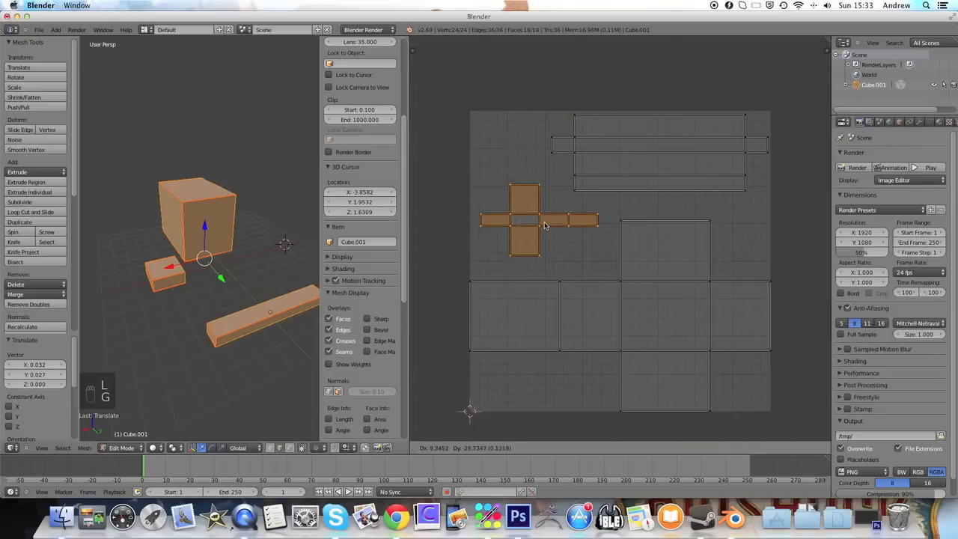
pyautogui.click(557, 217)
pyautogui.press('s')
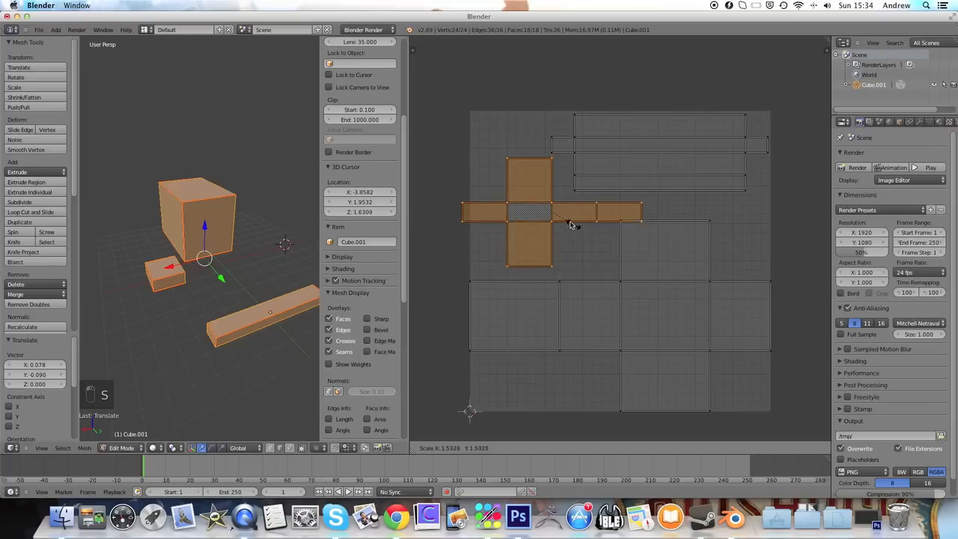
pyautogui.click(569, 225)
pyautogui.press('g')
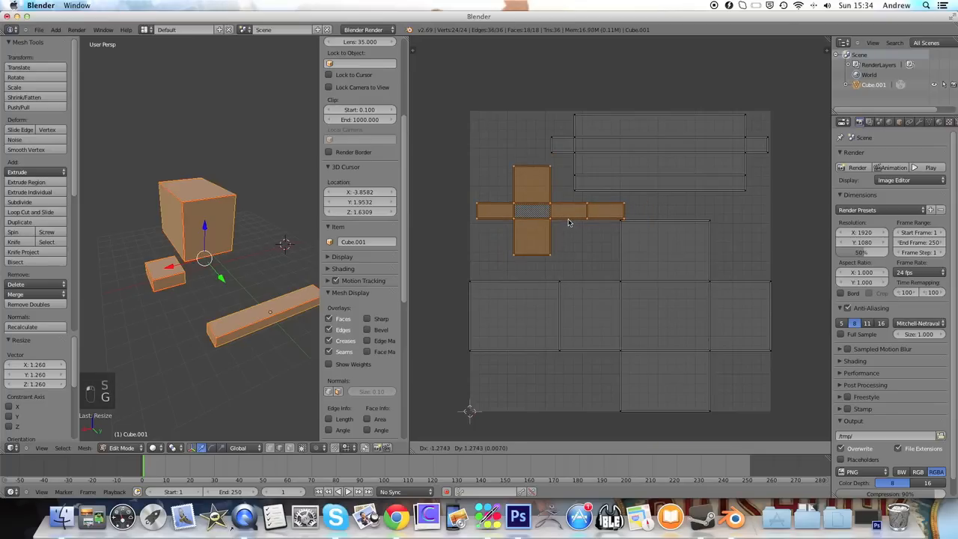
pyautogui.click(568, 219)
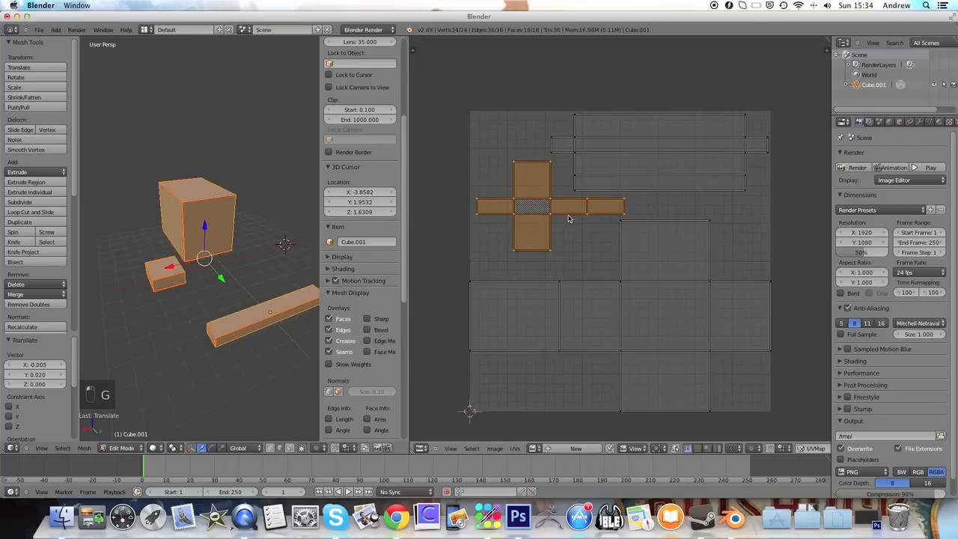
# Export the UV layout to the Desktop as a PNG image named unwrap.png
pyautogui.click(516, 449)
pyautogui.click(547, 212)
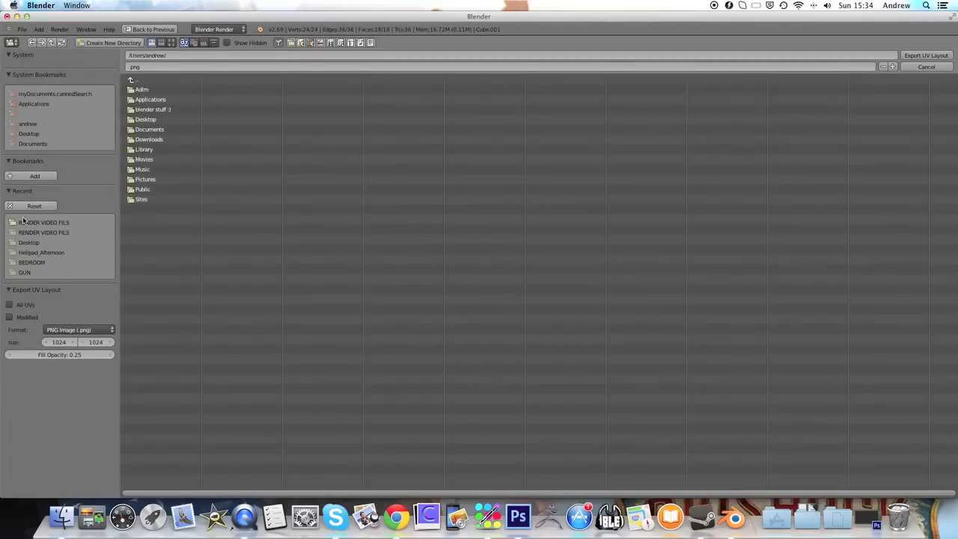
pyautogui.click(30, 243)
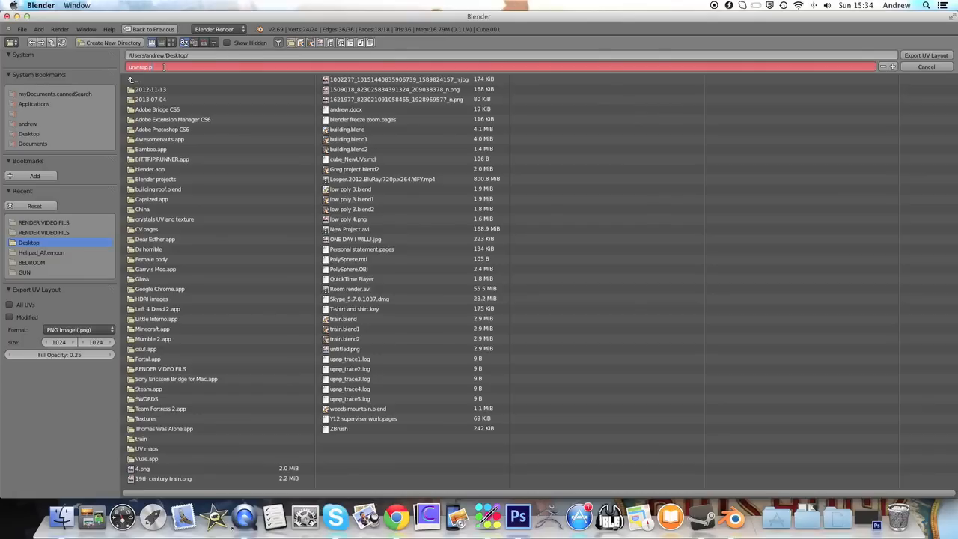
pyautogui.press('Return')
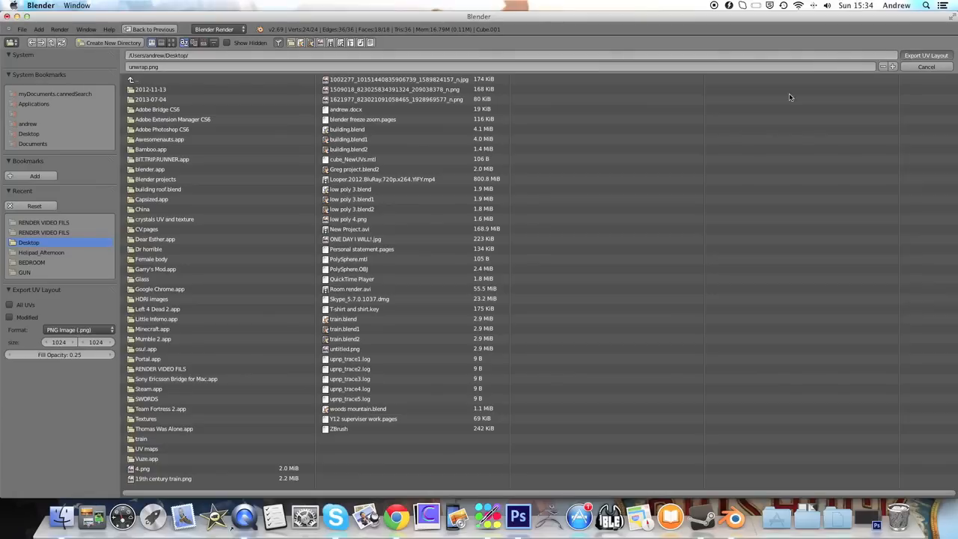
pyautogui.press('Return')
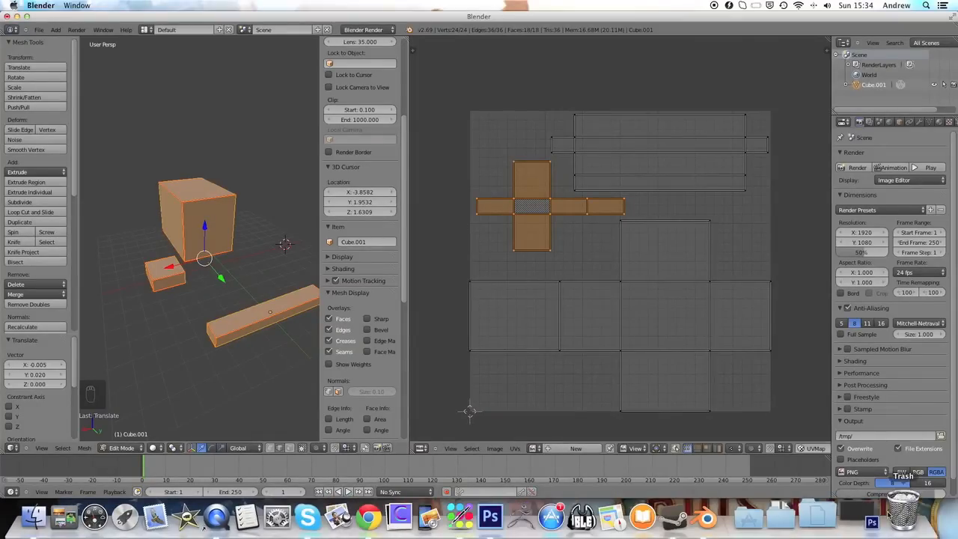
# Switch to Photoshop and create a new document 1024 pixels wide and 1024 pixels high
pyautogui.click(870, 517)
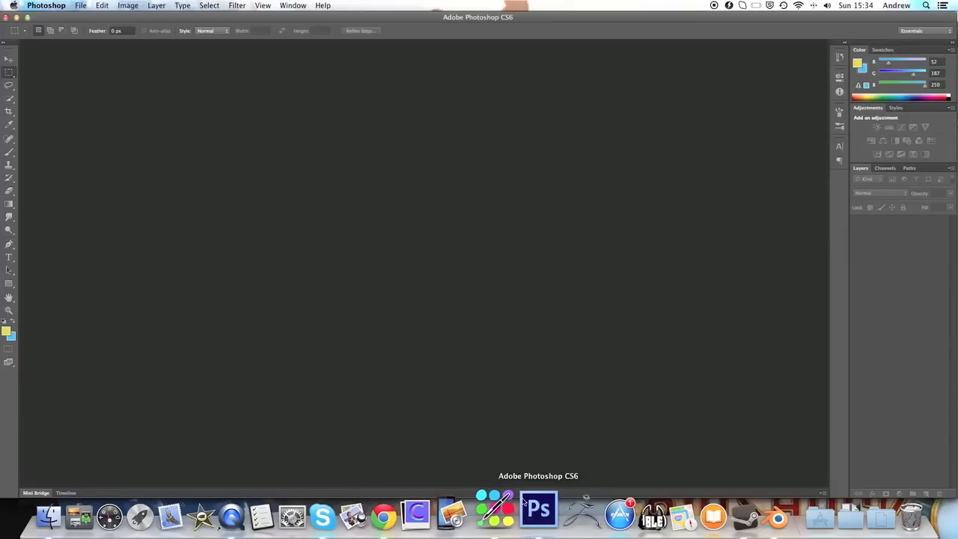
pyautogui.click(88, 5)
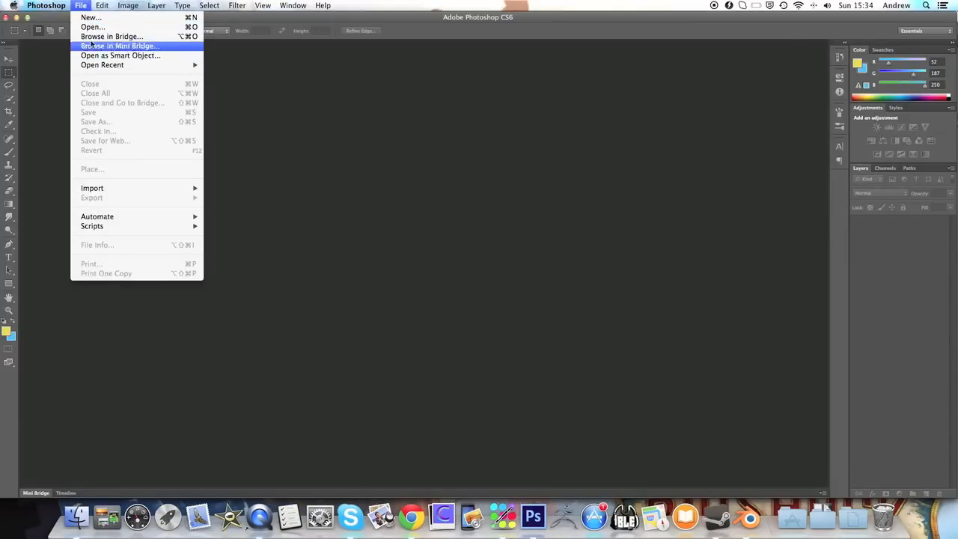
pyautogui.click(80, 6)
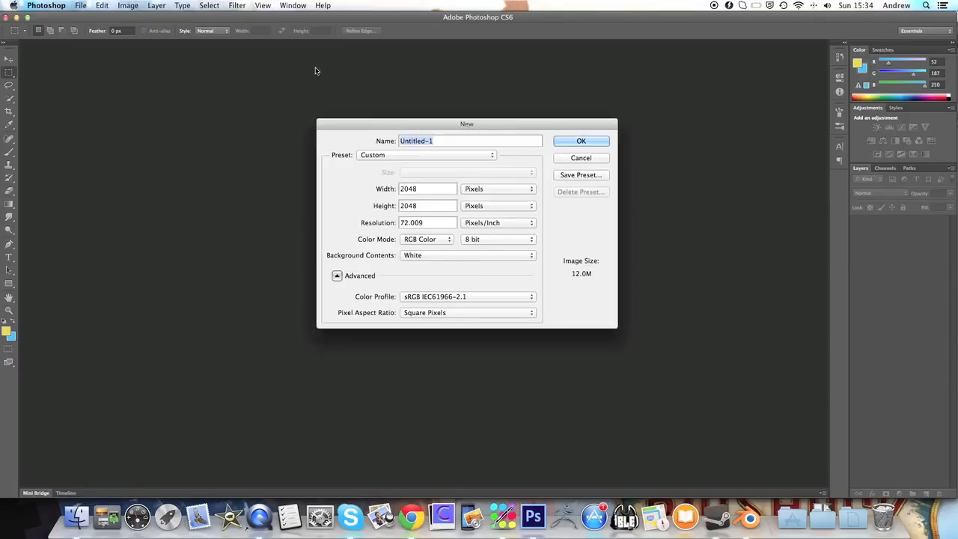
pyautogui.click(427, 189)
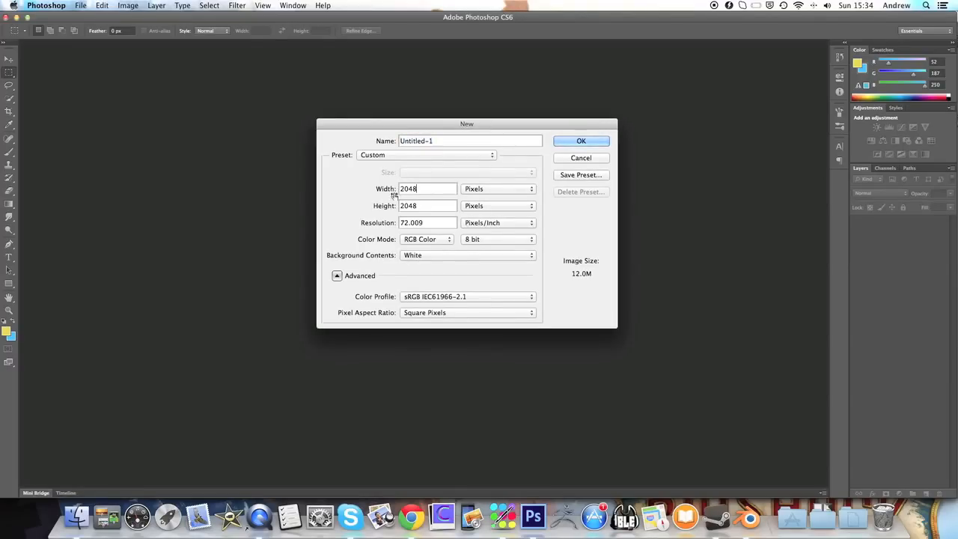
pyautogui.moveTo(439, 190); pyautogui.dragTo(392, 188)
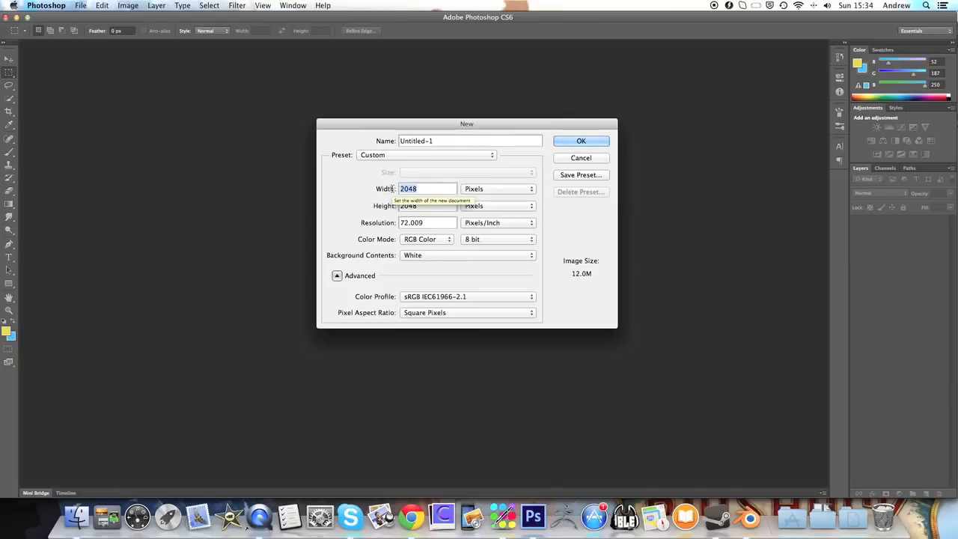
pyautogui.write('1024')
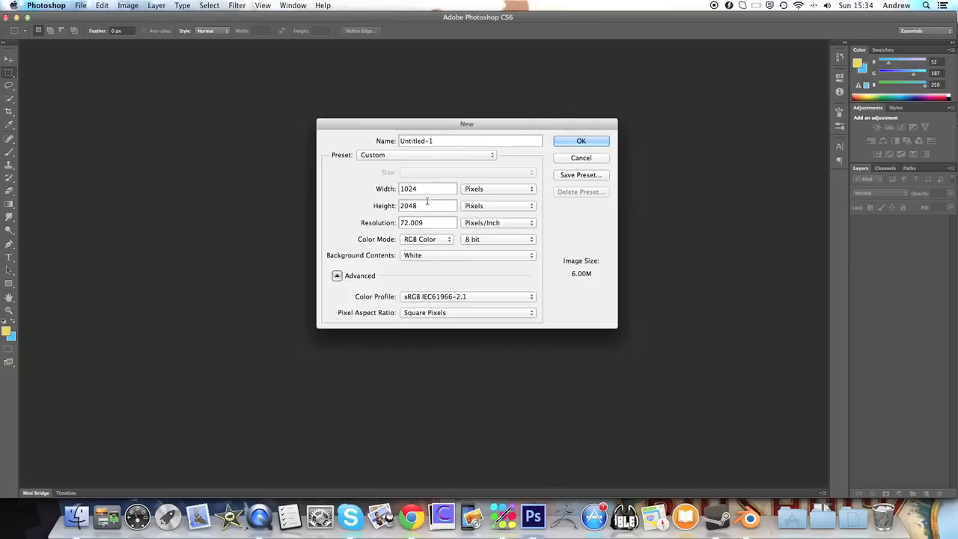
pyautogui.moveTo(428, 202); pyautogui.dragTo(339, 196)
pyautogui.write('10')
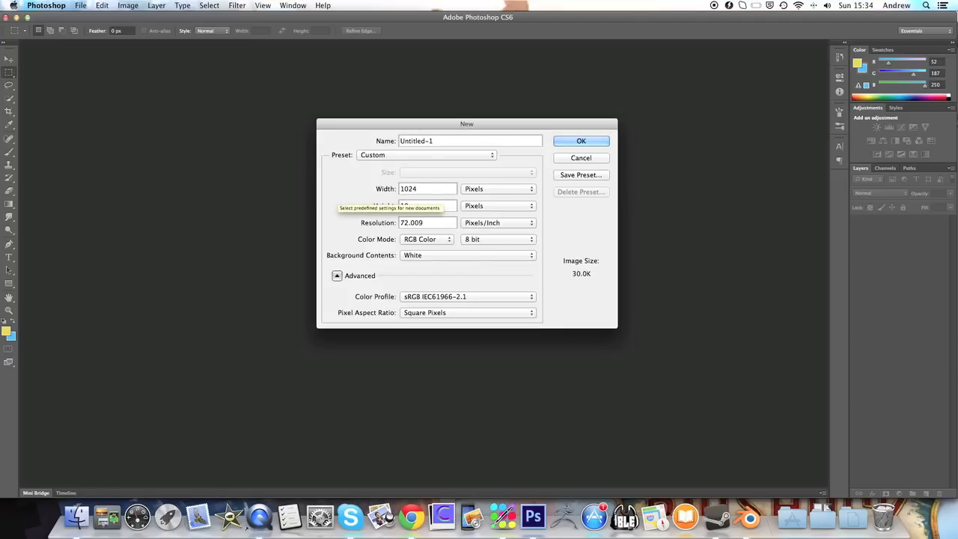
pyautogui.write('24')
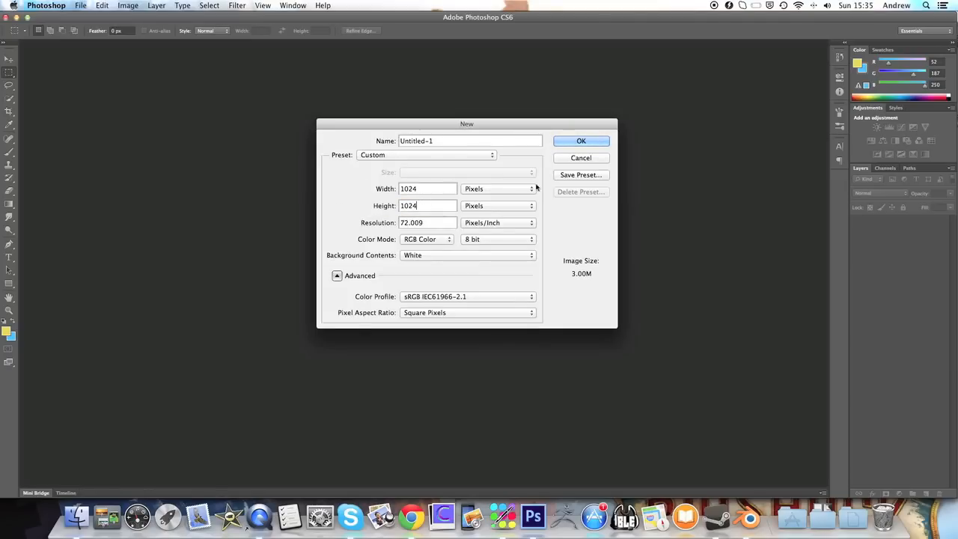
pyautogui.click(587, 143)
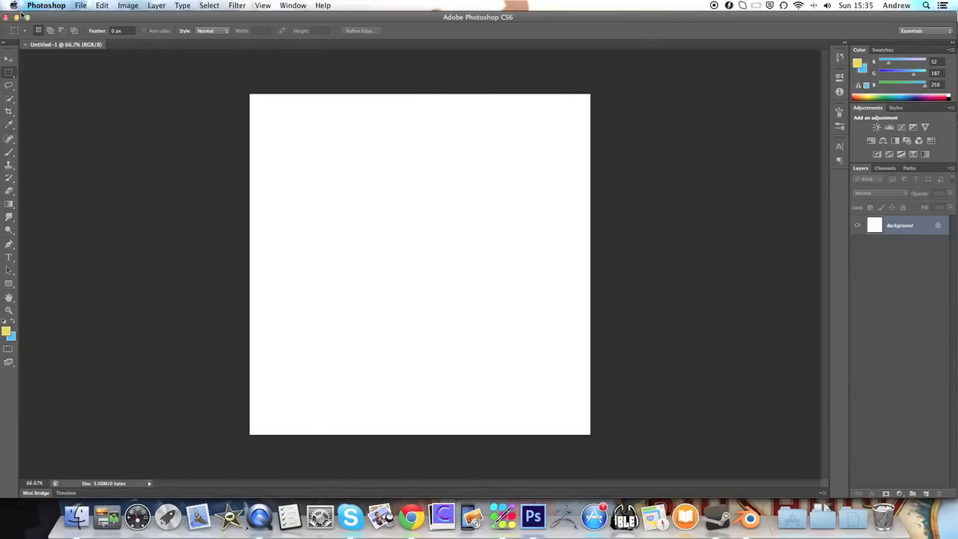
# Place unwrap.png from the Desktop folder into the blank document as a layer at full size
pyautogui.click(76, 515)
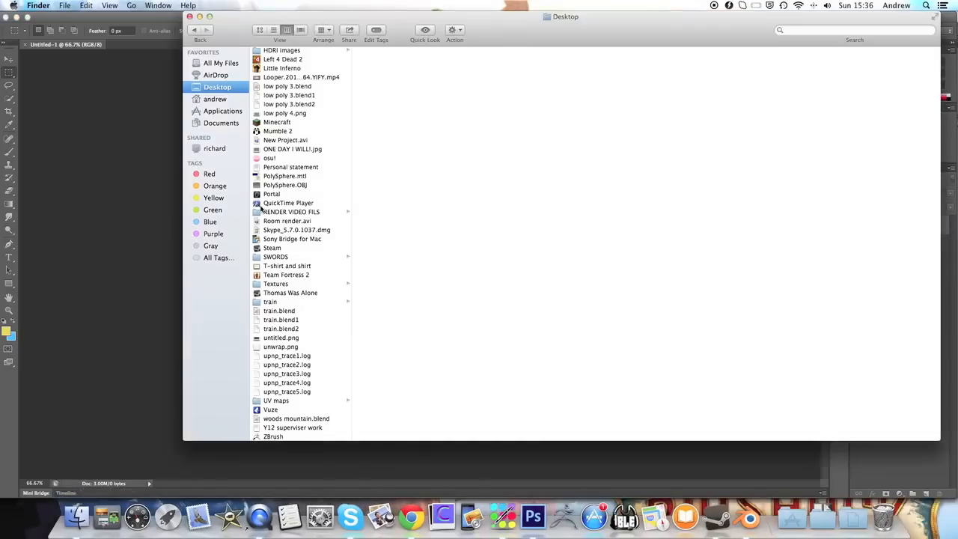
pyautogui.moveTo(281, 347); pyautogui.dragTo(118, 274)
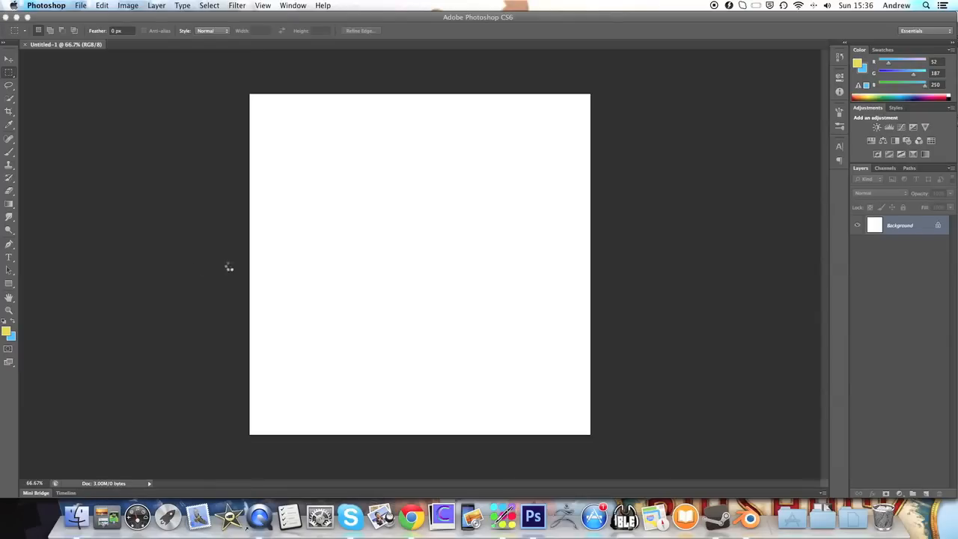
pyautogui.moveTo(229, 267); pyautogui.dragTo(262, 269)
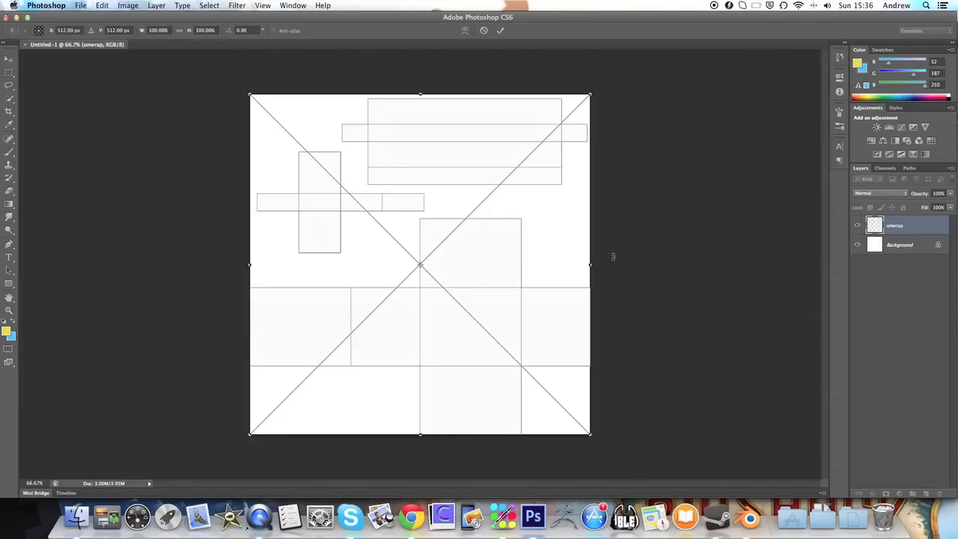
pyautogui.press('Return')
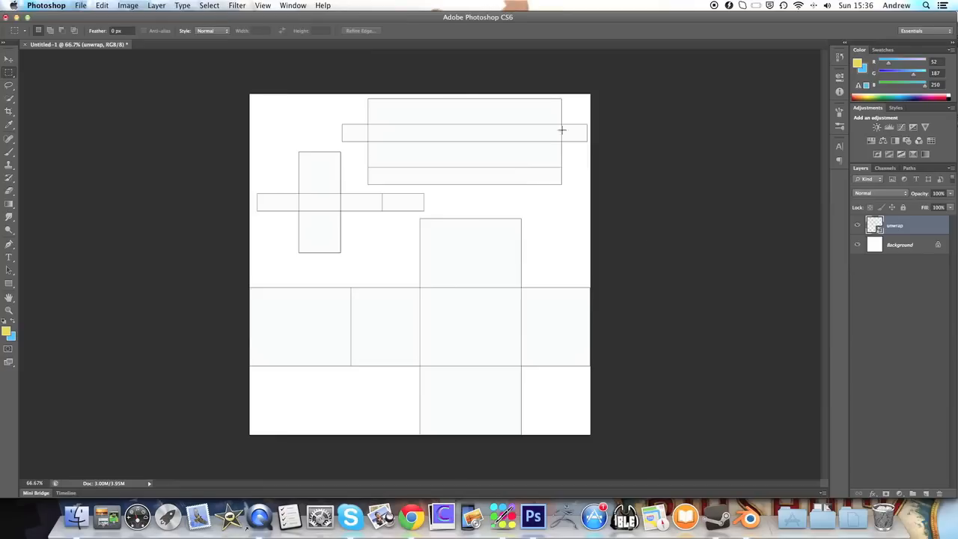
# Outline the small cross-shaped UV island with a closed Polygonal Lasso selection, leaving a slight margin around its edges
pyautogui.click(12, 75)
pyautogui.click(7, 76)
pyautogui.click(9, 85)
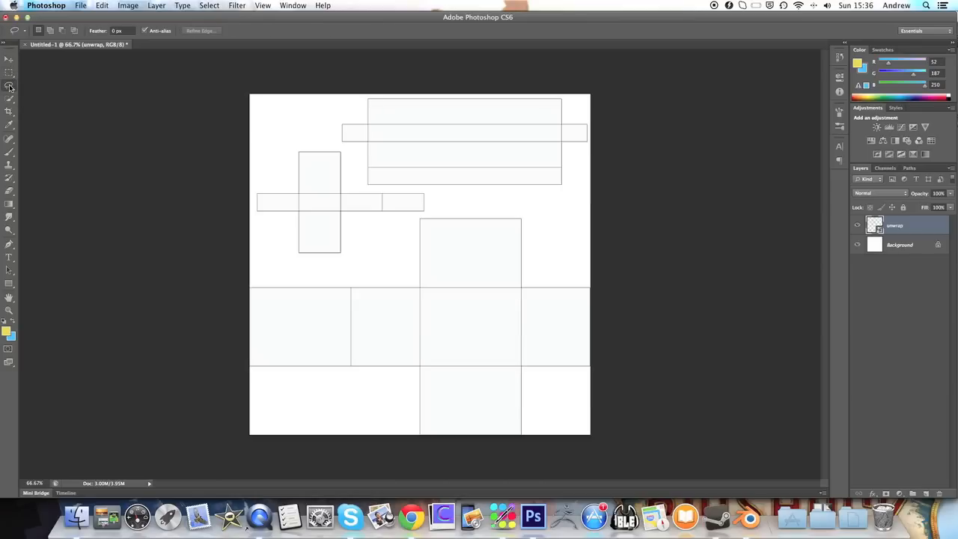
pyautogui.click(43, 92)
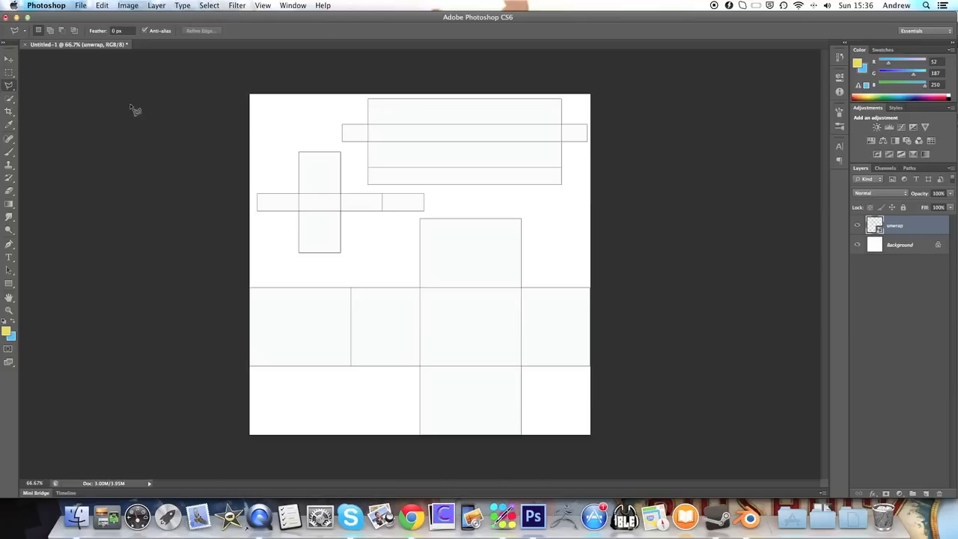
pyautogui.click(255, 191)
pyautogui.click(298, 191)
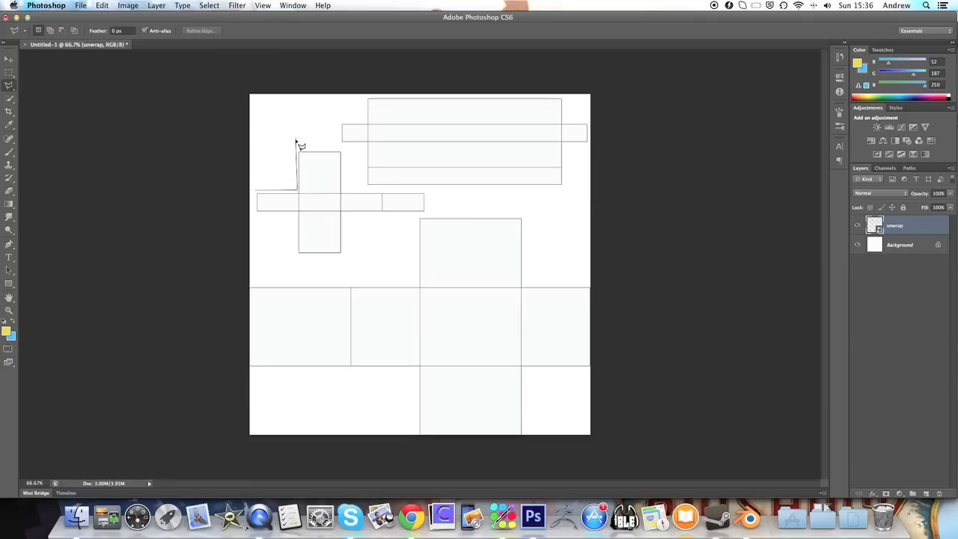
pyautogui.click(298, 147)
pyautogui.click(345, 149)
pyautogui.click(345, 191)
pyautogui.click(431, 192)
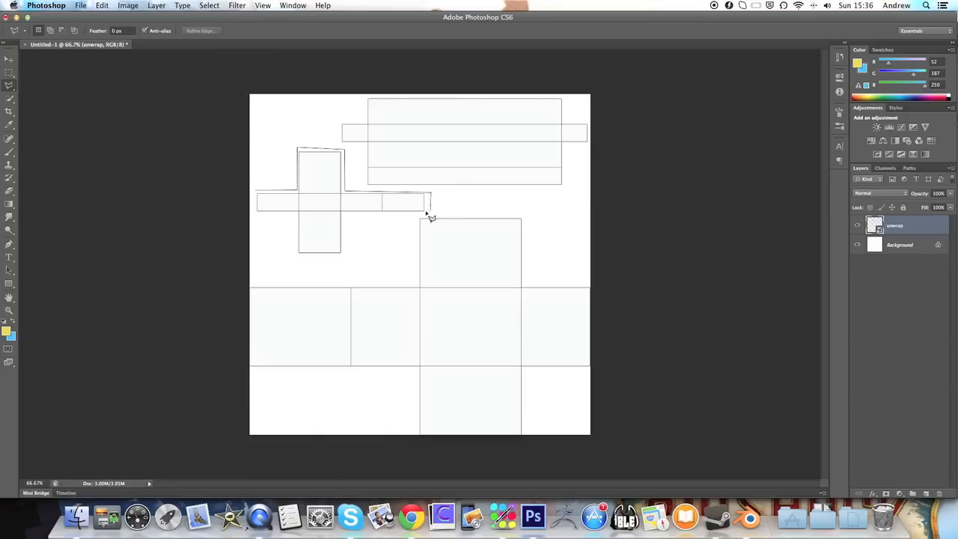
pyautogui.click(429, 215)
pyautogui.click(346, 215)
pyautogui.click(345, 256)
pyautogui.click(293, 255)
pyautogui.click(292, 216)
pyautogui.click(255, 215)
pyautogui.click(259, 193)
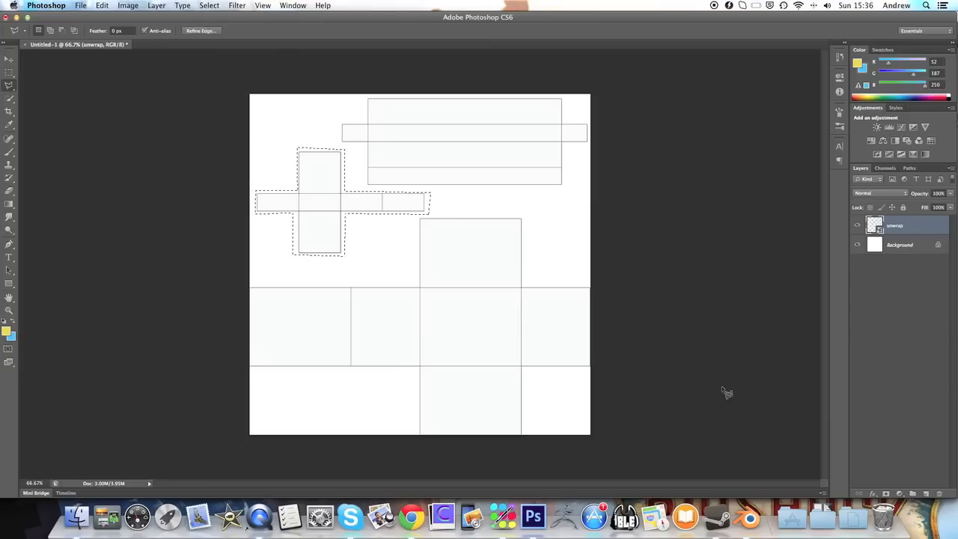
# Add a new layer and place it between the unwrap layer and the Background
pyautogui.click(926, 494)
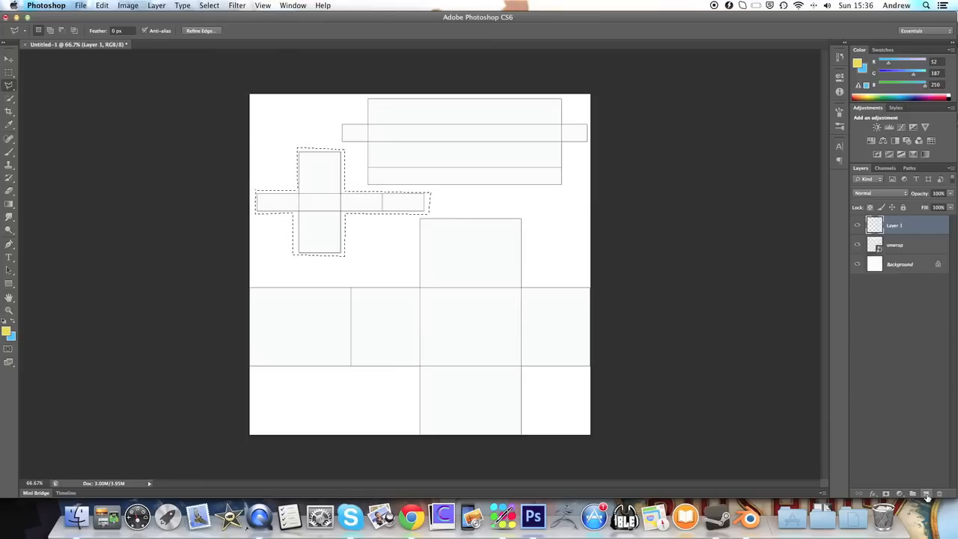
pyautogui.moveTo(912, 233); pyautogui.dragTo(913, 250)
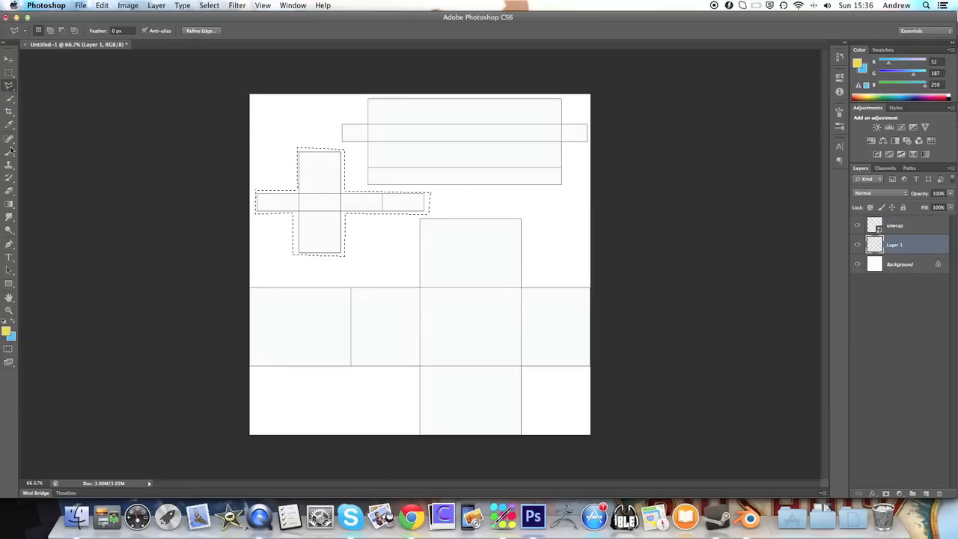
# Set the foreground colour to pale blue-grey b8cad4 and fill the small cross-shaped selection on Layer 1 with it
pyautogui.click(6, 332)
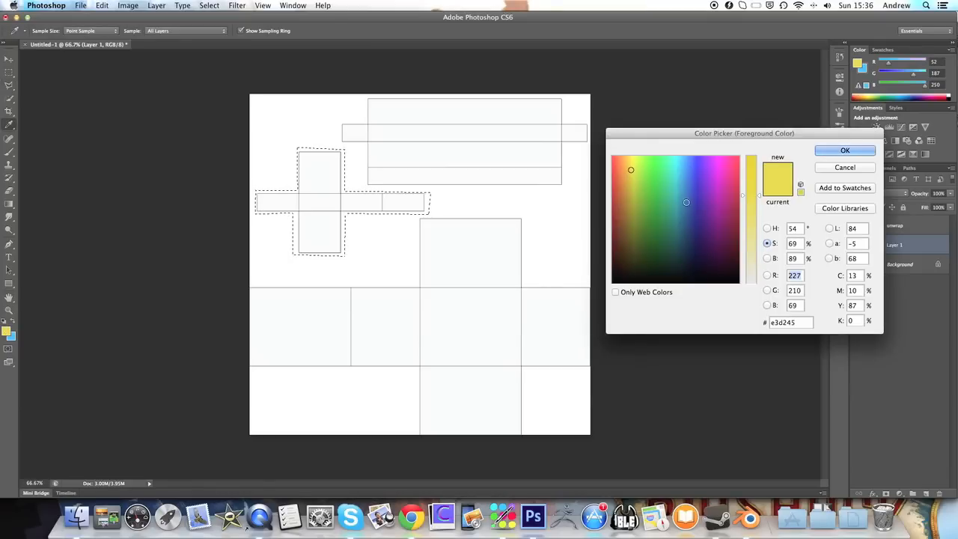
pyautogui.click(646, 185)
pyautogui.moveTo(649, 187)
pyautogui.mouseDown()
pyautogui.moveTo(690, 194)
pyautogui.moveTo(665, 196)
pyautogui.mouseUp()
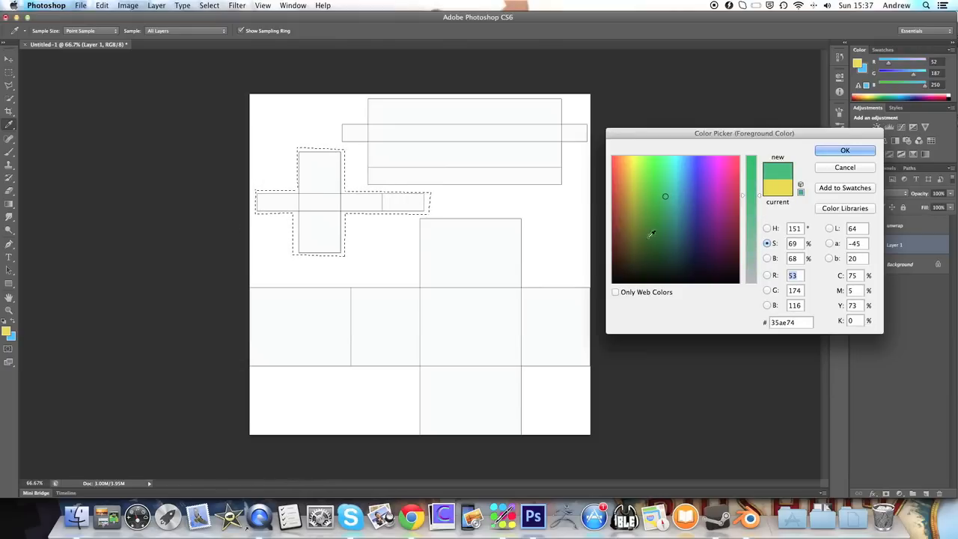
pyautogui.moveTo(682, 218); pyautogui.dragTo(665, 218)
pyautogui.moveTo(748, 220); pyautogui.dragTo(748, 262)
pyautogui.moveTo(631, 214)
pyautogui.mouseDown()
pyautogui.moveTo(692, 177)
pyautogui.moveTo(672, 231)
pyautogui.mouseUp()
pyautogui.moveTo(752, 263); pyautogui.dragTo(751, 296)
pyautogui.moveTo(672, 231)
pyautogui.mouseDown()
pyautogui.moveTo(683, 167)
pyautogui.moveTo(675, 194)
pyautogui.moveTo(661, 175)
pyautogui.moveTo(683, 177)
pyautogui.mouseUp()
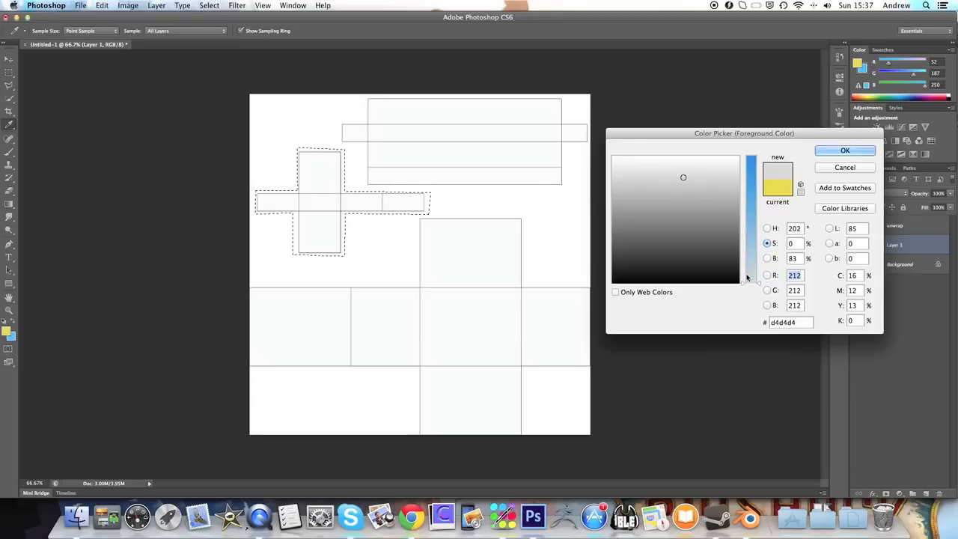
pyautogui.moveTo(743, 279); pyautogui.dragTo(743, 266)
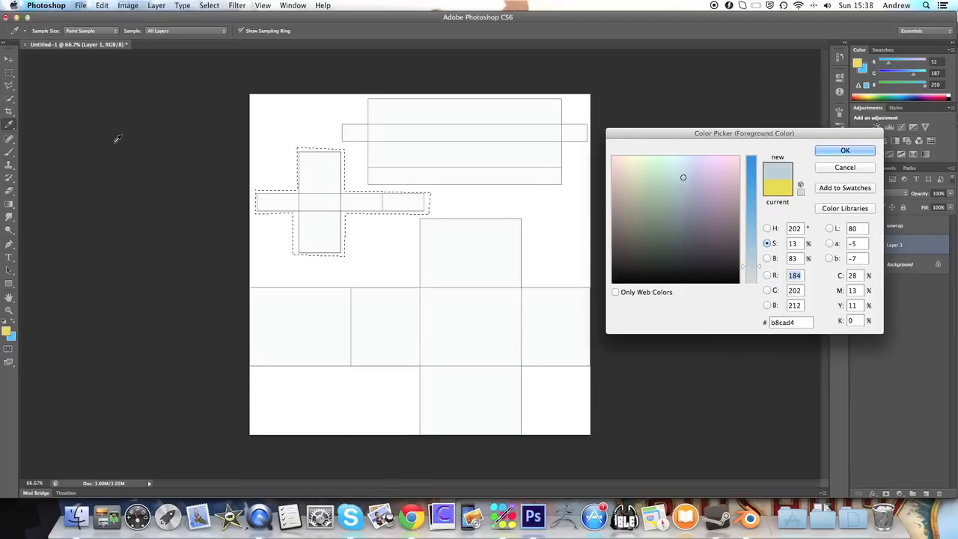
pyautogui.click(845, 150)
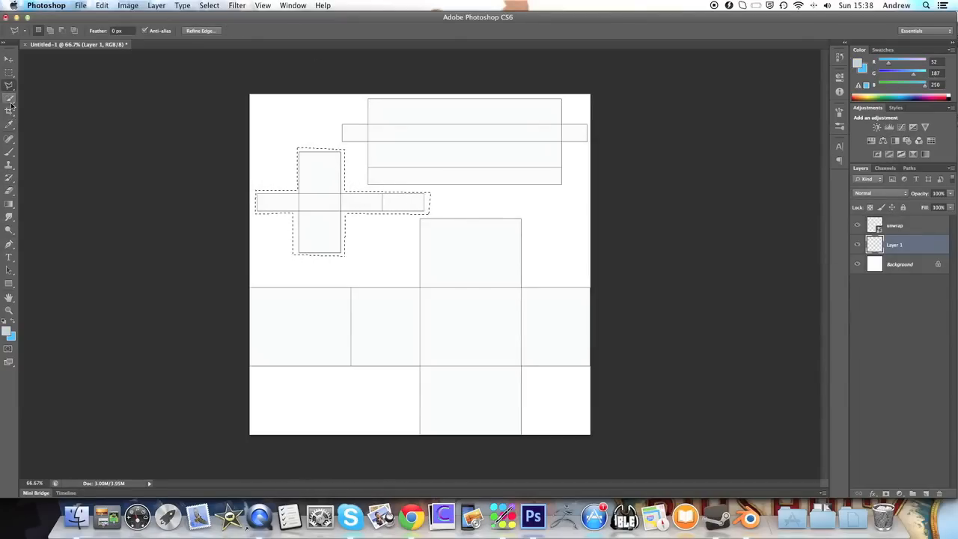
pyautogui.moveTo(9, 204); pyautogui.dragTo(30, 212)
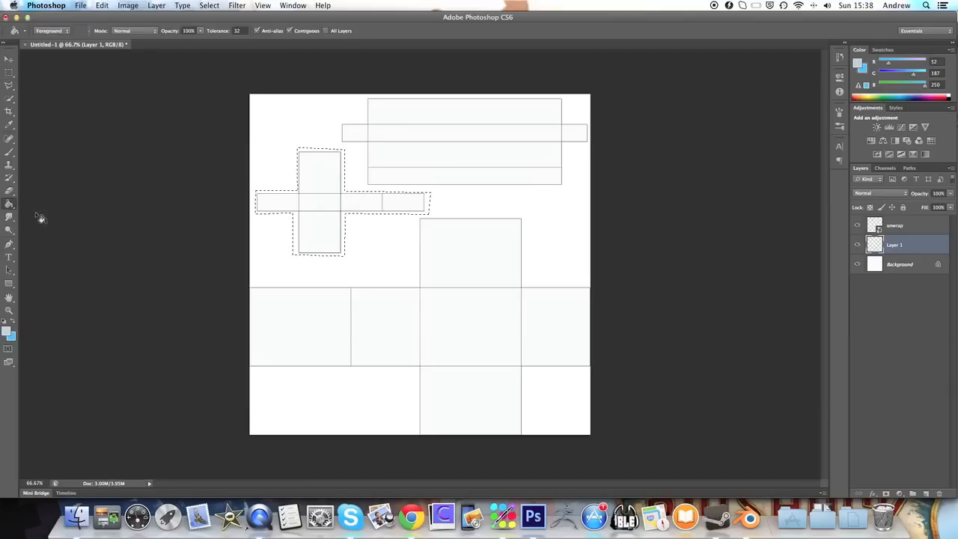
pyautogui.click(341, 211)
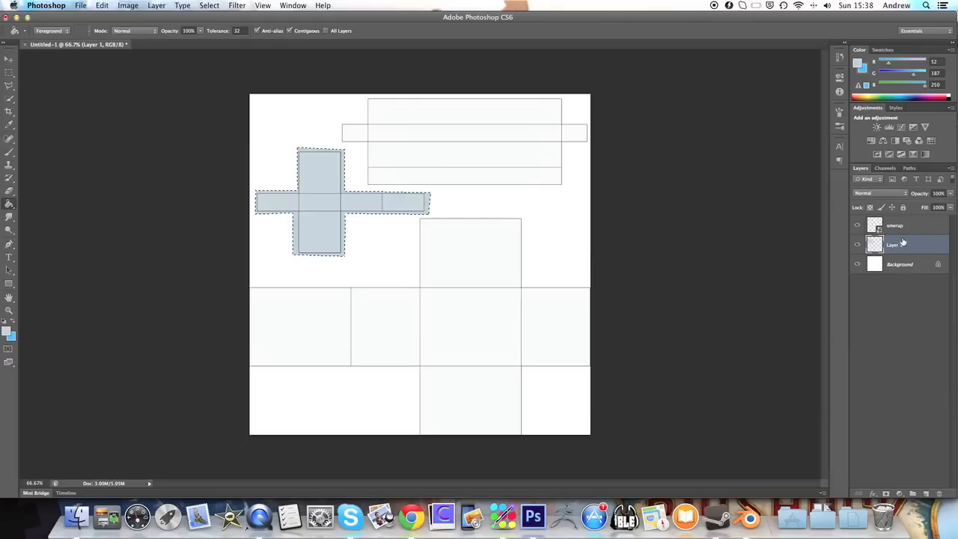
# Add a layer between Layer 1 and the Background, and outline the wide upper UV island with a Polygonal Lasso selection
pyautogui.click(927, 495)
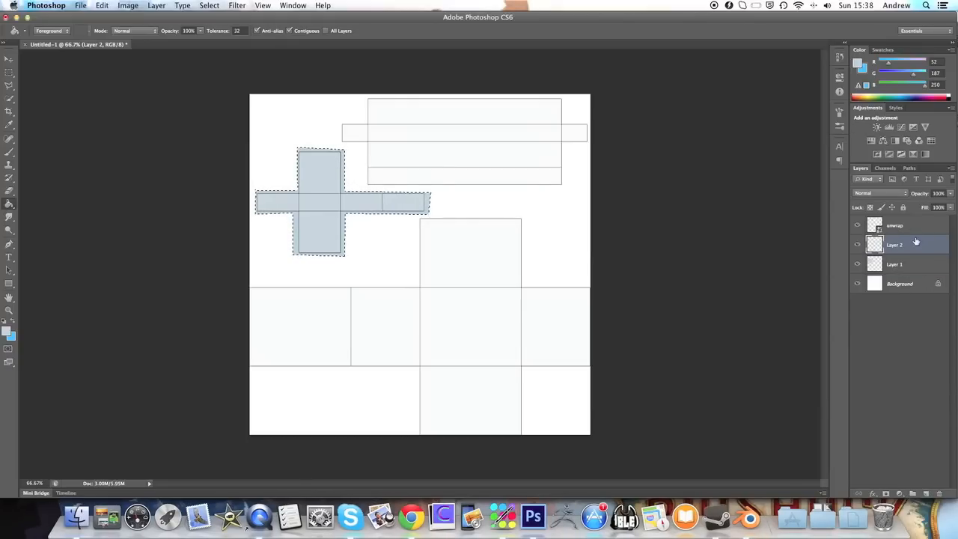
pyautogui.moveTo(917, 243); pyautogui.dragTo(898, 265)
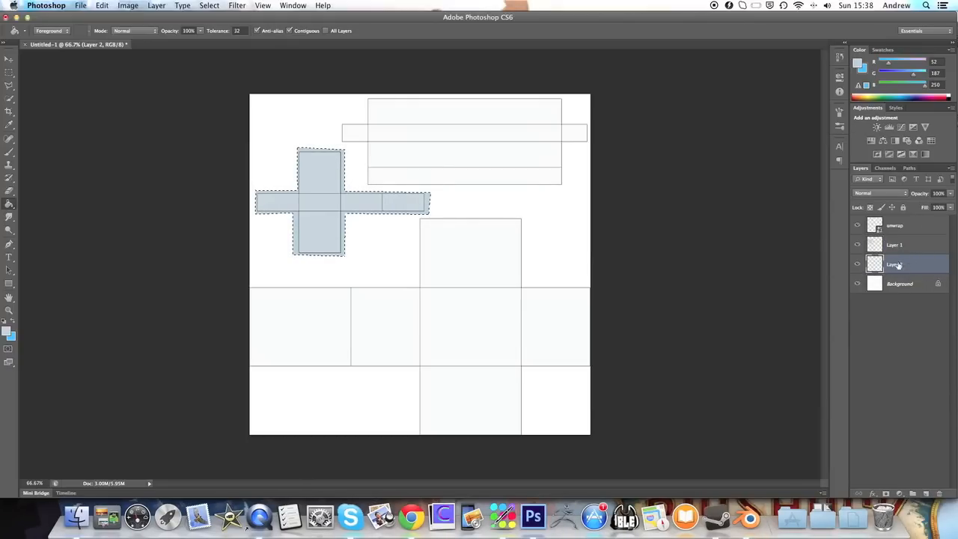
pyautogui.click(9, 86)
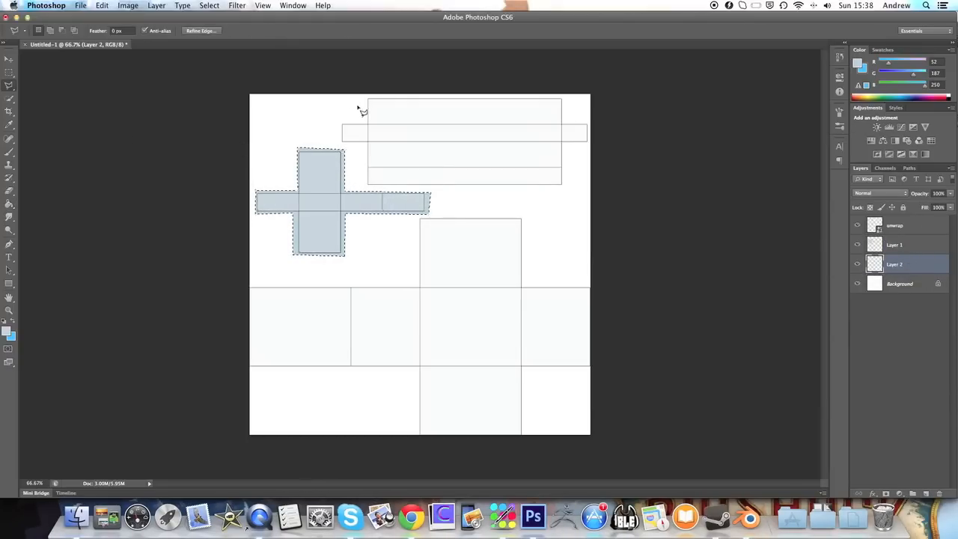
pyautogui.moveTo(366, 101); pyautogui.dragTo(343, 140)
pyautogui.moveTo(367, 187)
pyautogui.mouseDown()
pyautogui.moveTo(621, 198)
pyautogui.moveTo(574, 189)
pyautogui.moveTo(568, 150)
pyautogui.moveTo(592, 147)
pyautogui.moveTo(589, 114)
pyautogui.moveTo(563, 96)
pyautogui.moveTo(367, 100)
pyautogui.mouseUp()
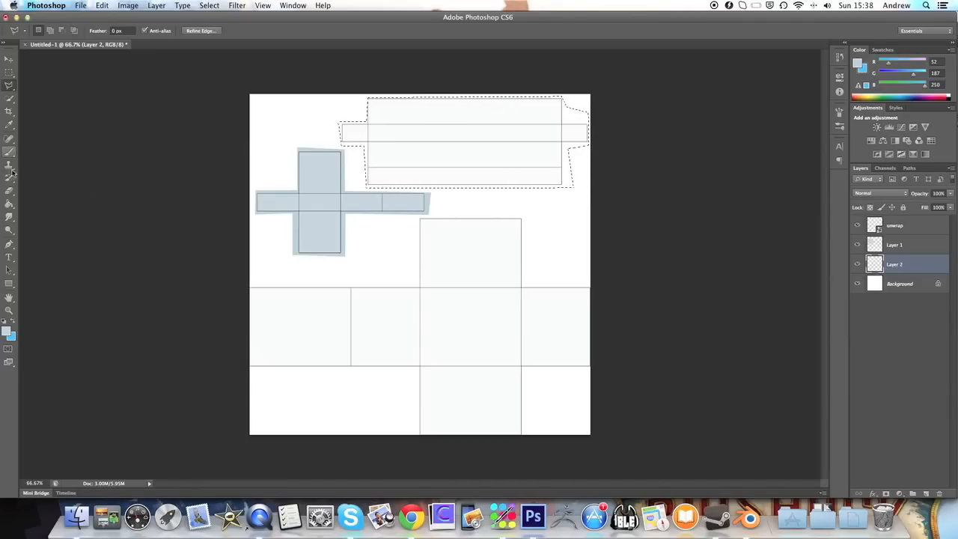
# Fill the upper island's selection with the current blue-grey, and replace that fill with a muted brown foreground colour
pyautogui.click(9, 203)
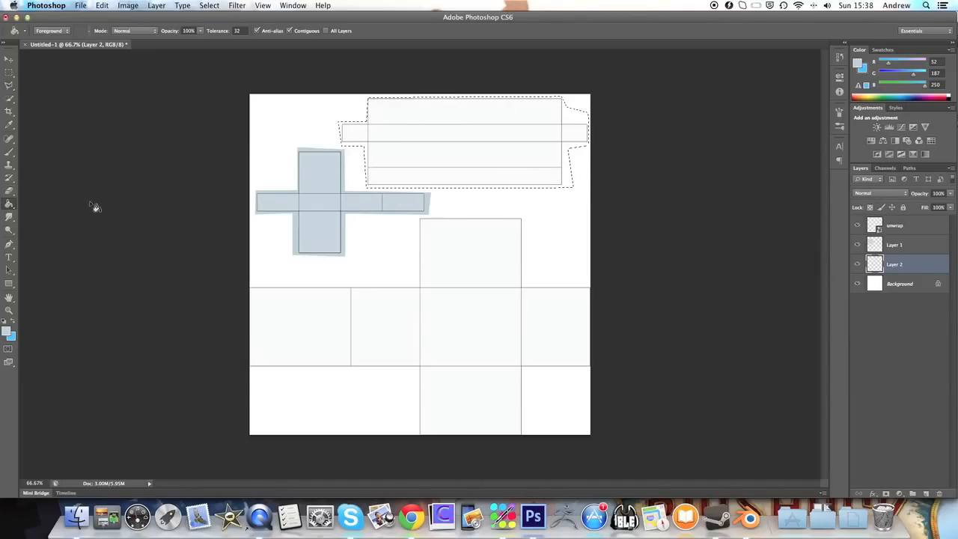
pyautogui.click(477, 149)
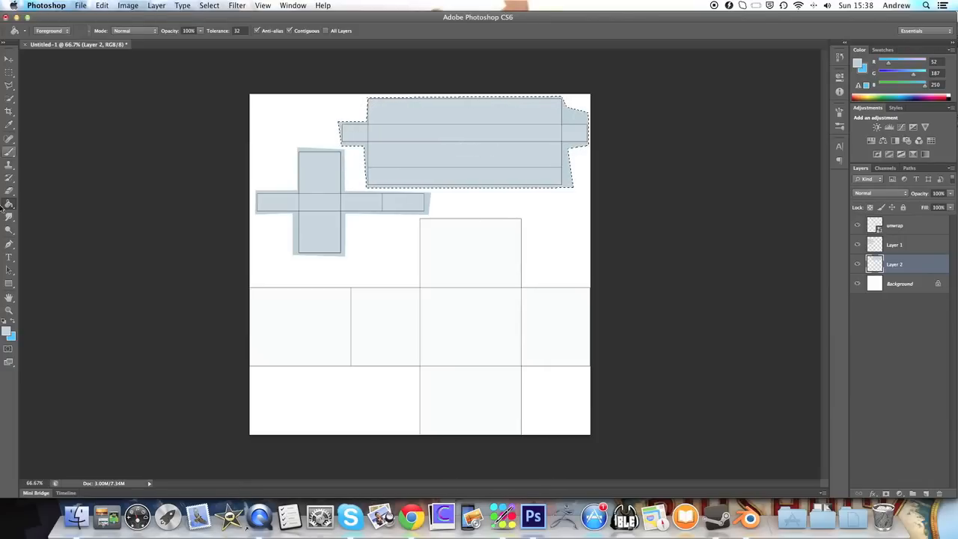
pyautogui.click(7, 331)
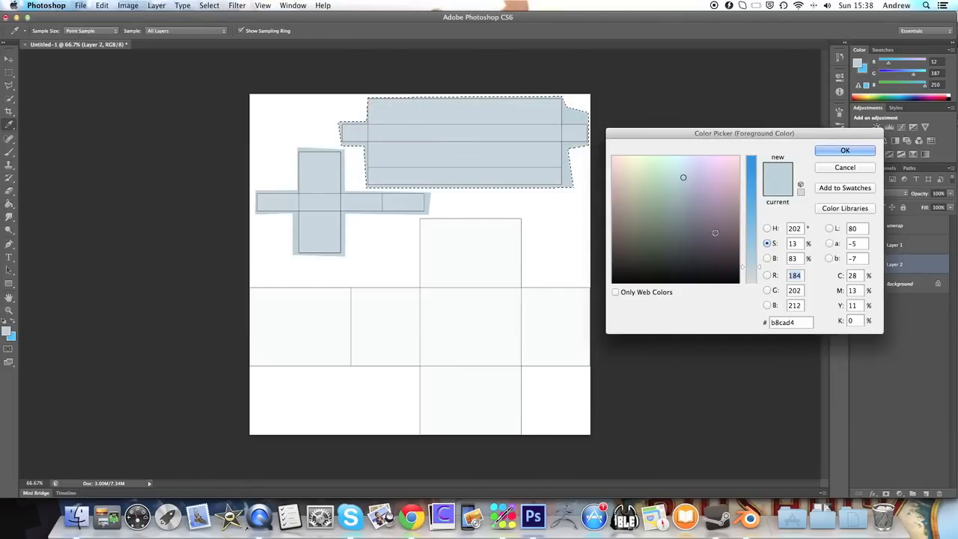
pyautogui.moveTo(752, 211); pyautogui.dragTo(752, 198)
pyautogui.moveTo(674, 187)
pyautogui.mouseDown()
pyautogui.moveTo(637, 224)
pyautogui.moveTo(626, 217)
pyautogui.mouseUp()
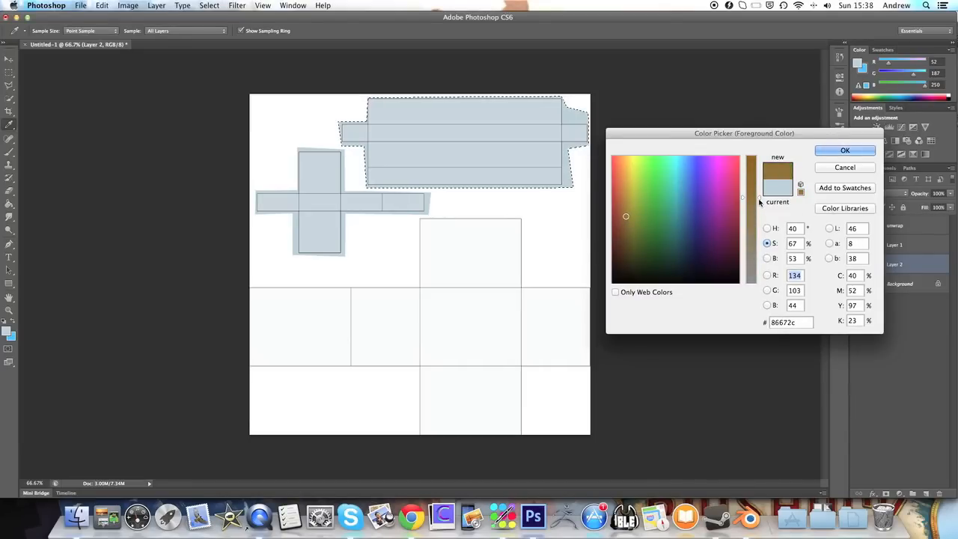
pyautogui.moveTo(760, 197); pyautogui.dragTo(759, 214)
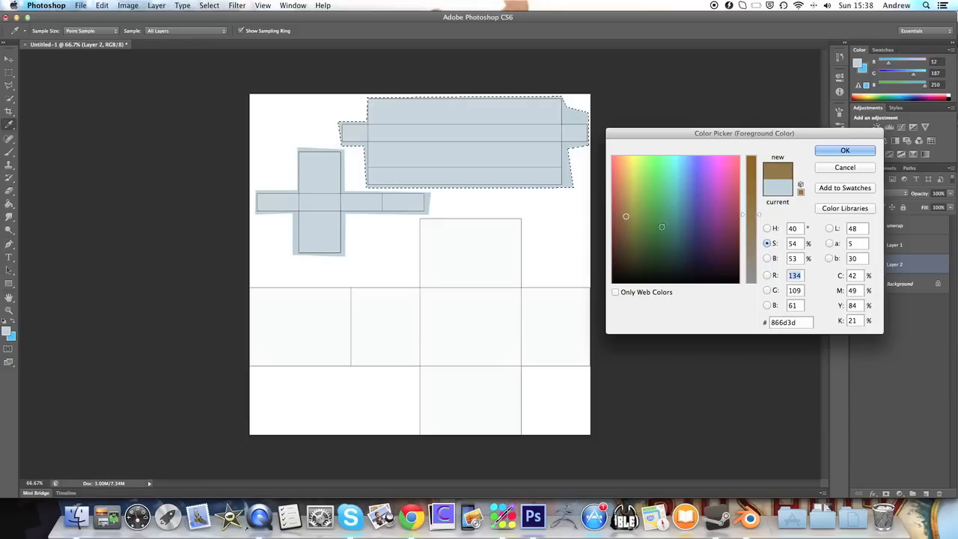
pyautogui.click(623, 213)
pyautogui.moveTo(623, 212)
pyautogui.mouseDown()
pyautogui.moveTo(630, 207)
pyautogui.moveTo(623, 212)
pyautogui.mouseUp()
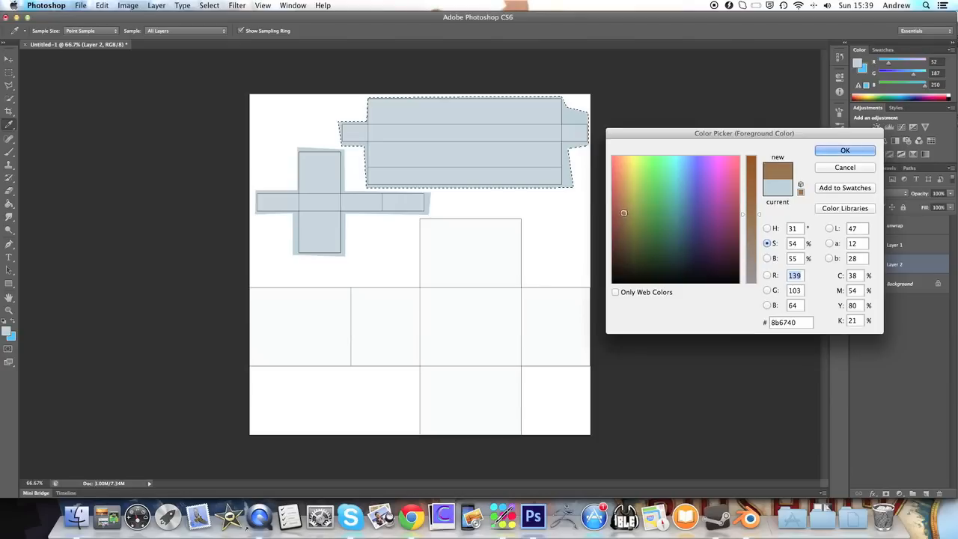
pyautogui.moveTo(748, 214)
pyautogui.mouseDown()
pyautogui.moveTo(752, 204)
pyautogui.moveTo(751, 228)
pyautogui.mouseUp()
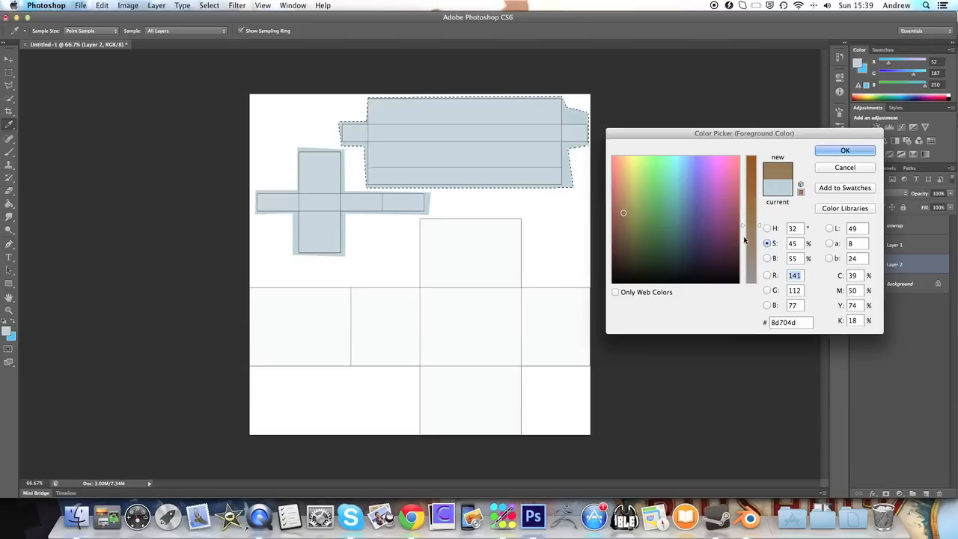
pyautogui.moveTo(745, 228); pyautogui.dragTo(745, 223)
pyautogui.click(861, 152)
pyautogui.press('g')
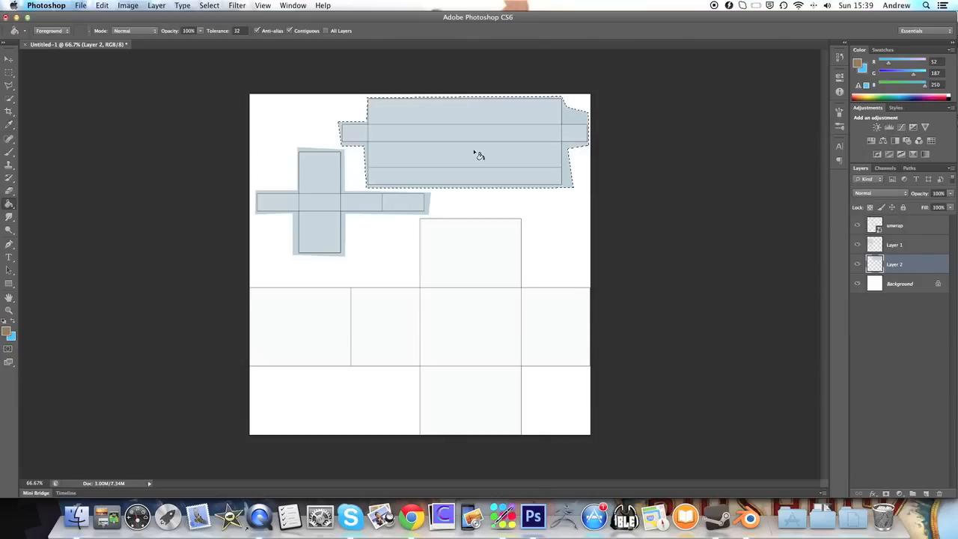
pyautogui.click(464, 153)
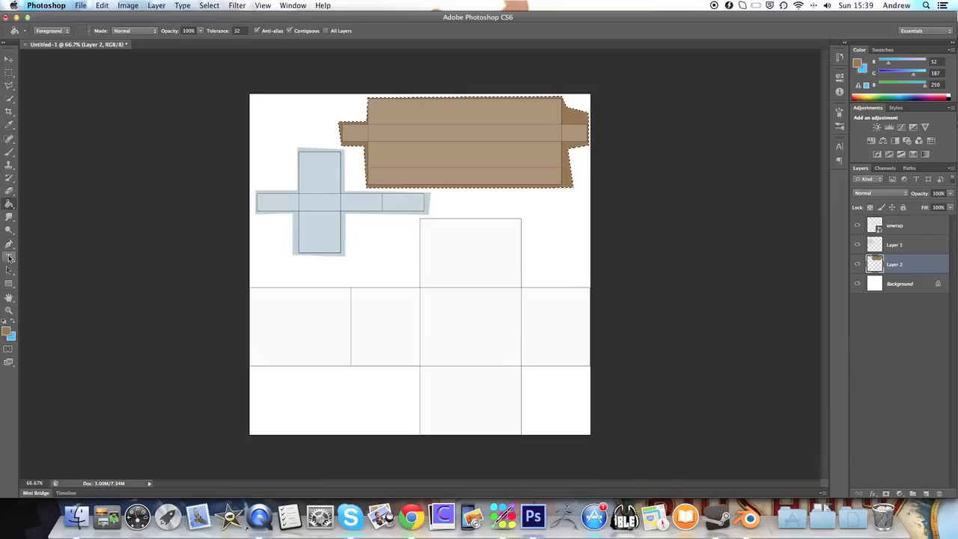
# Outline the large lower cross-shaped UV island with a closed Polygonal Lasso selection, extending past the canvas edges where the island touches them
pyautogui.click(9, 86)
pyautogui.click(251, 284)
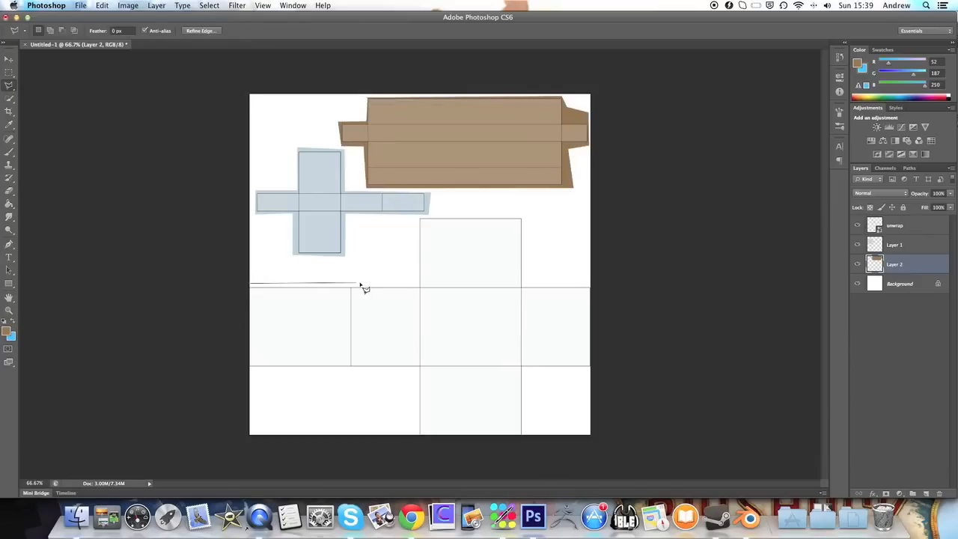
pyautogui.click(418, 282)
pyautogui.click(414, 216)
pyautogui.click(543, 216)
pyautogui.click(537, 283)
pyautogui.click(601, 283)
pyautogui.click(601, 380)
pyautogui.click(526, 375)
pyautogui.click(527, 450)
pyautogui.click(404, 450)
pyautogui.click(404, 372)
pyautogui.click(235, 369)
pyautogui.click(239, 284)
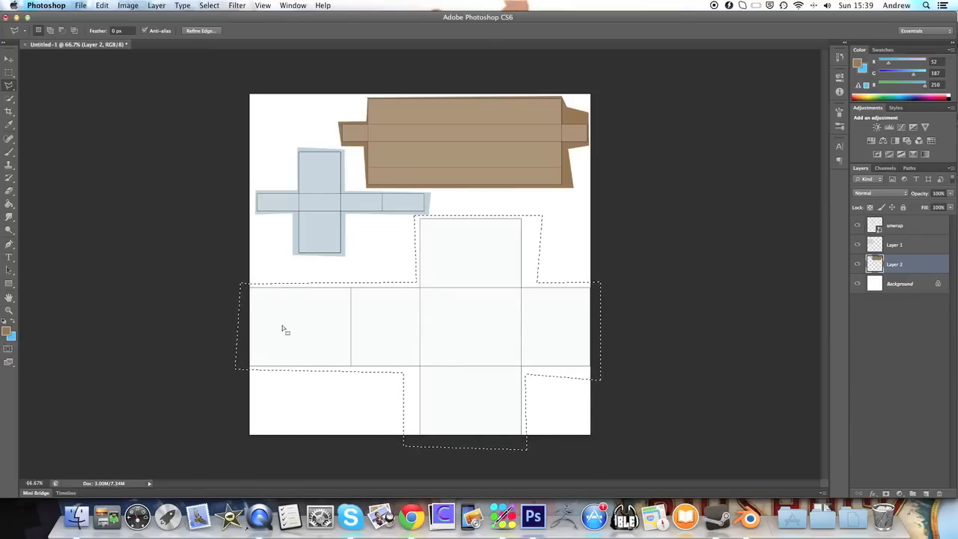
# Set the foreground colour to a pale yellow of about e4e4be and fill the large lower island's selection on Layer 2 with it
pyautogui.click(6, 331)
pyautogui.moveTo(631, 187); pyautogui.dragTo(634, 198)
pyautogui.click(754, 253)
pyautogui.moveTo(752, 253); pyautogui.dragTo(753, 257)
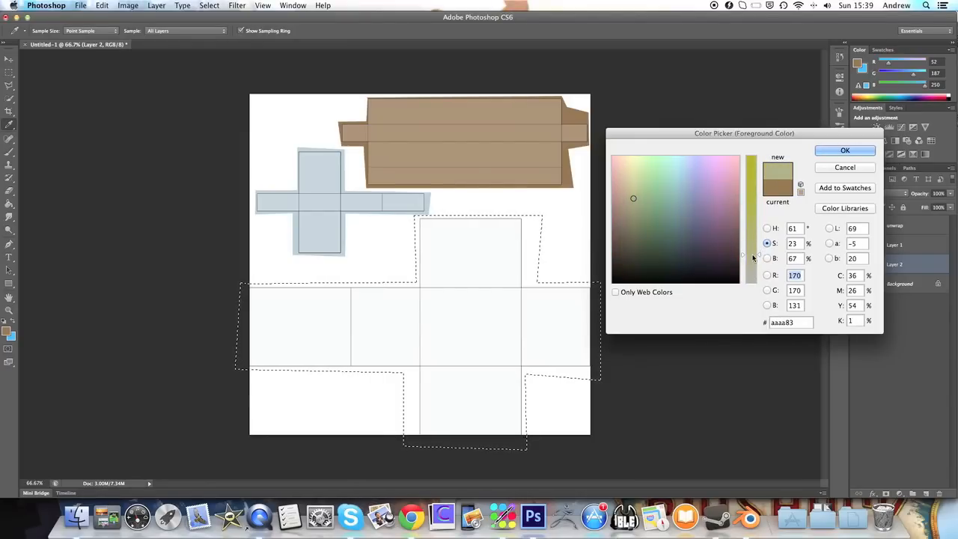
pyautogui.moveTo(635, 197); pyautogui.dragTo(635, 174)
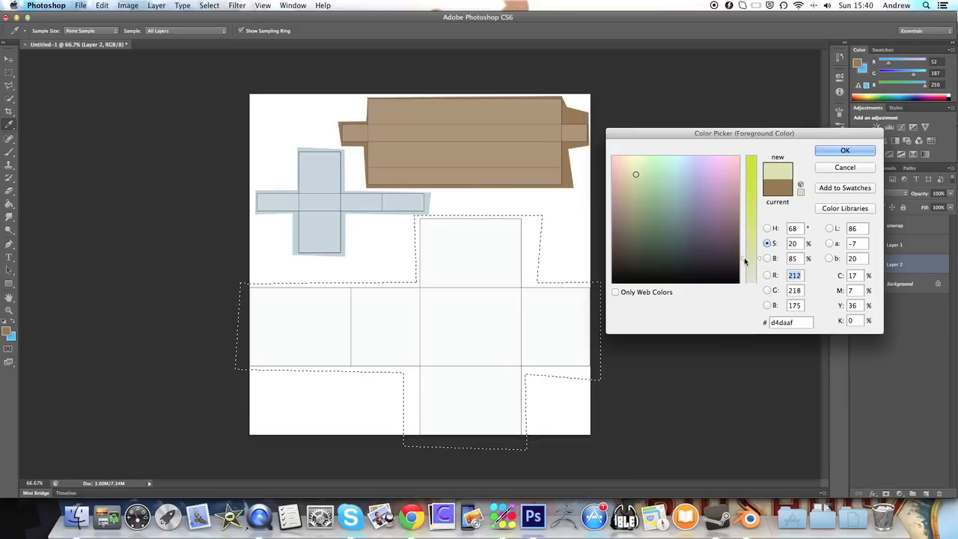
pyautogui.moveTo(746, 259); pyautogui.dragTo(747, 265)
pyautogui.moveTo(635, 174); pyautogui.dragTo(636, 171)
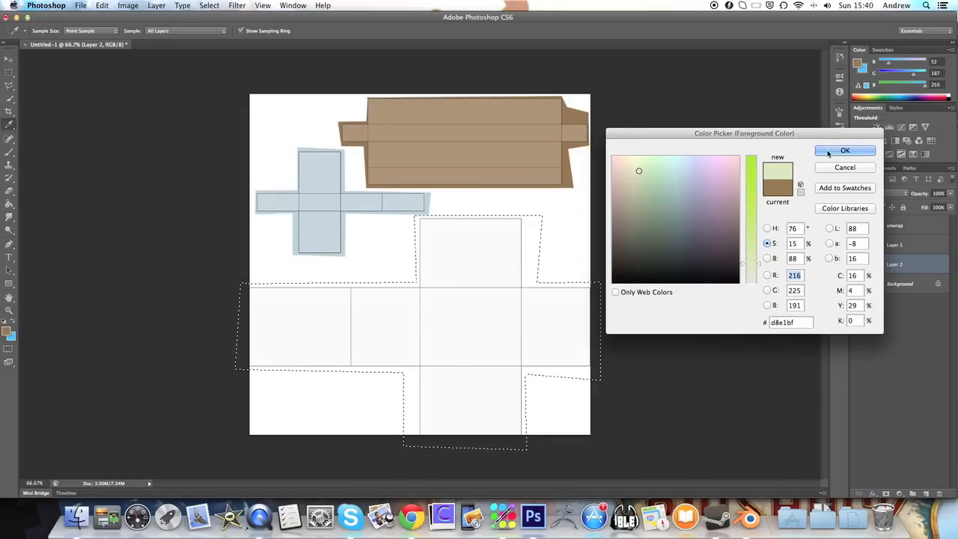
pyautogui.moveTo(642, 173); pyautogui.dragTo(632, 169)
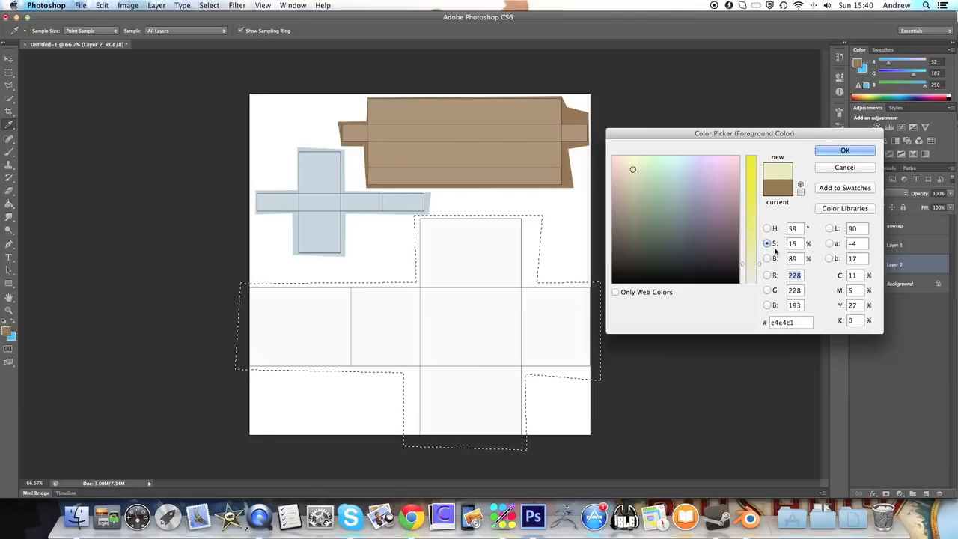
pyautogui.moveTo(751, 264); pyautogui.dragTo(743, 269)
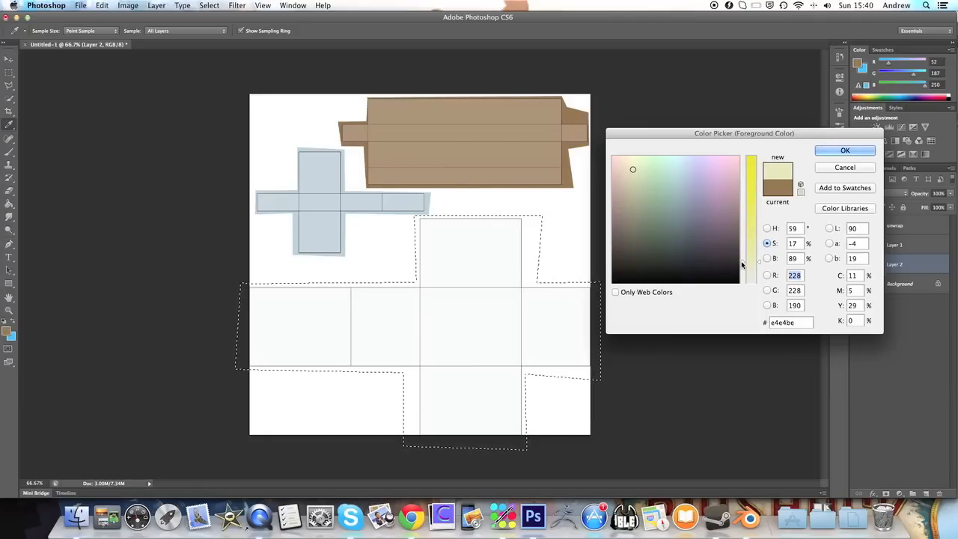
pyautogui.click(842, 154)
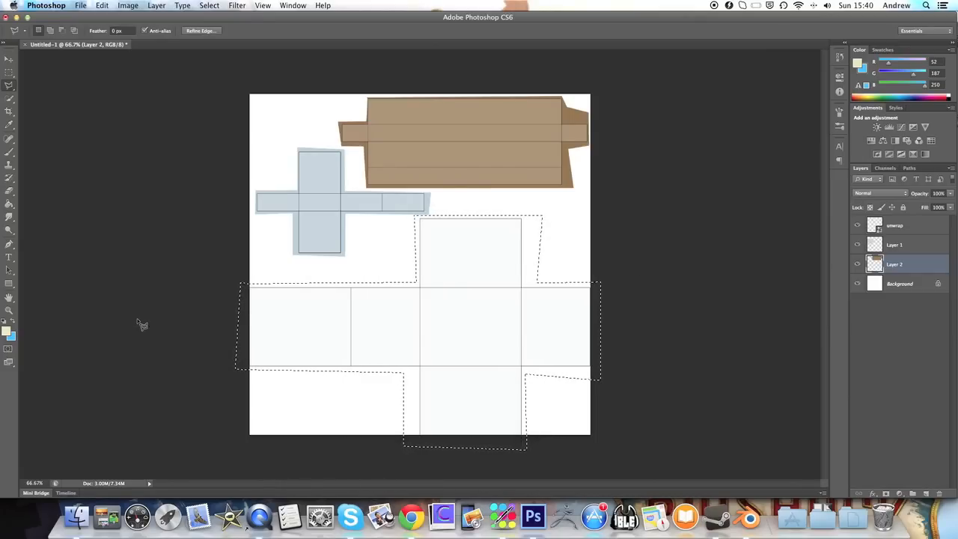
pyautogui.click(9, 210)
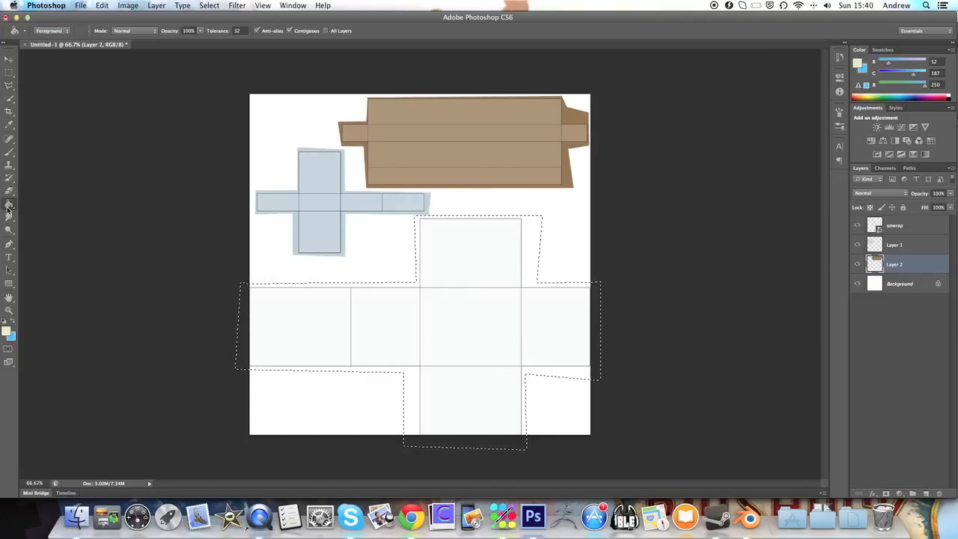
pyautogui.click(430, 321)
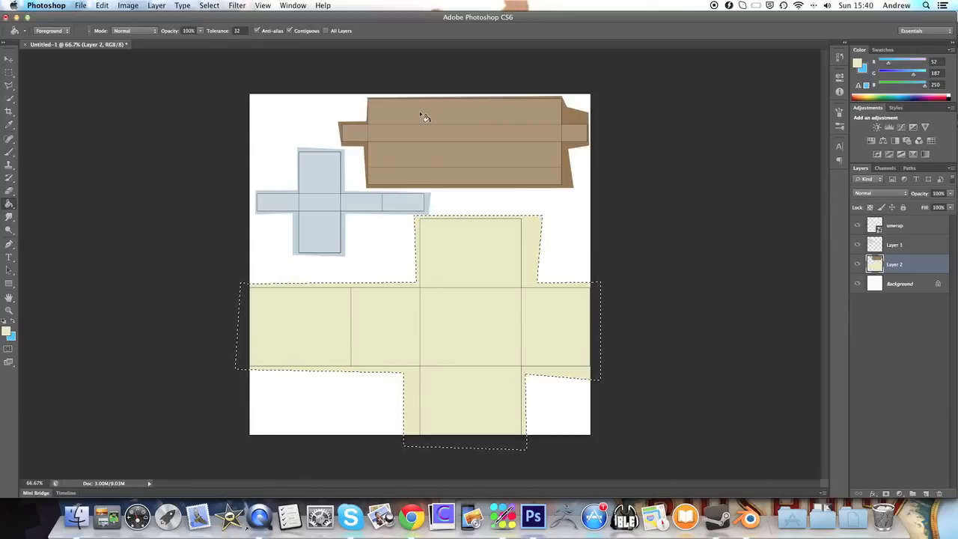
# Replace the current selection with a rectangular marquee around the pale yellow island and move that area to its own layer with Layer Via Cut
pyautogui.click(7, 74)
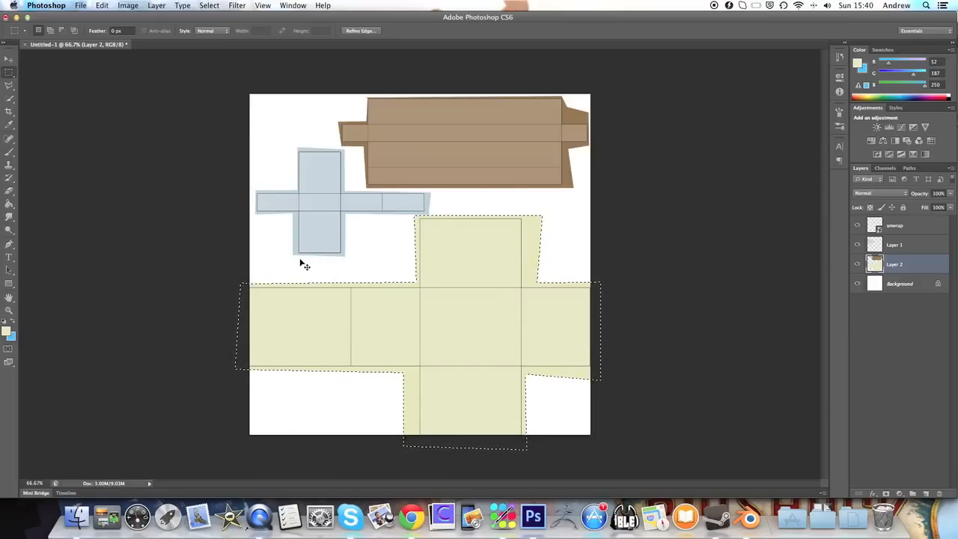
pyautogui.press('super+d')
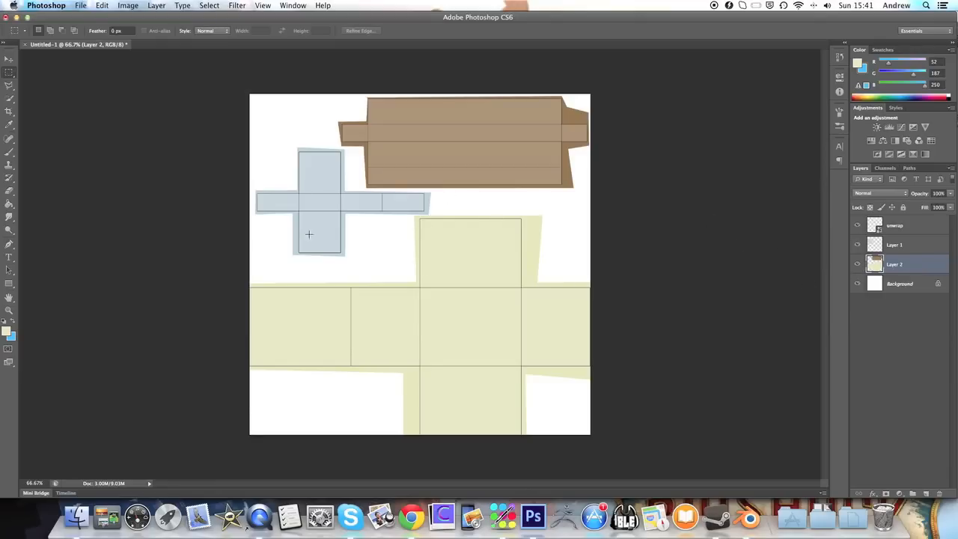
pyautogui.moveTo(214, 197); pyautogui.dragTo(629, 468)
pyautogui.rightClick(483, 316)
pyautogui.press('Escape')
pyautogui.rightClick(489, 317)
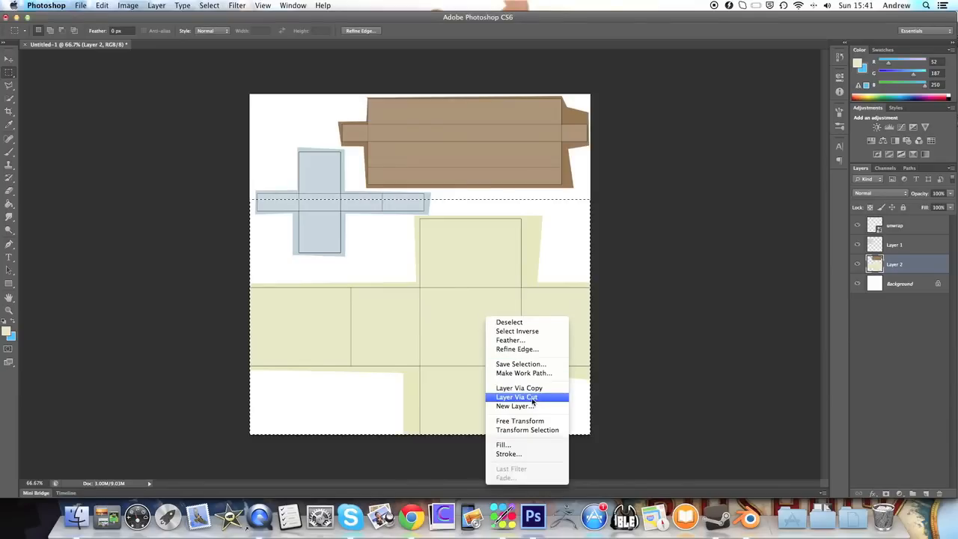
pyautogui.click(534, 397)
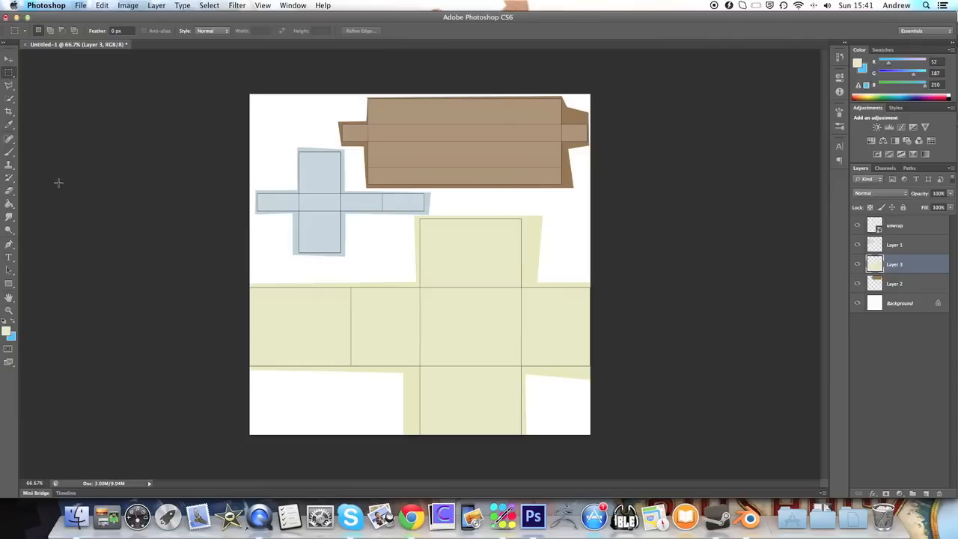
# Choose the Brush tool and pick a textured 36 px brush tip from the full brush tip list
pyautogui.press('b')
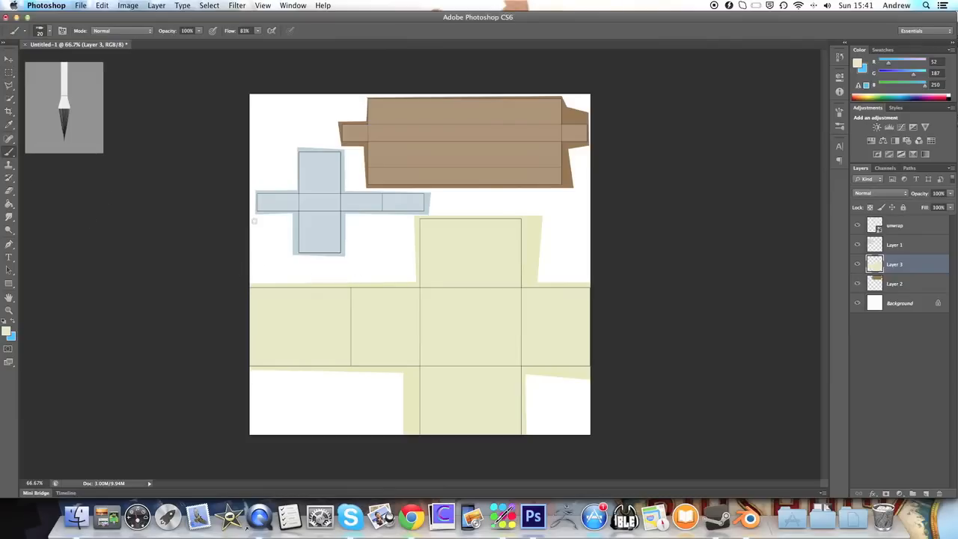
pyautogui.click(50, 32)
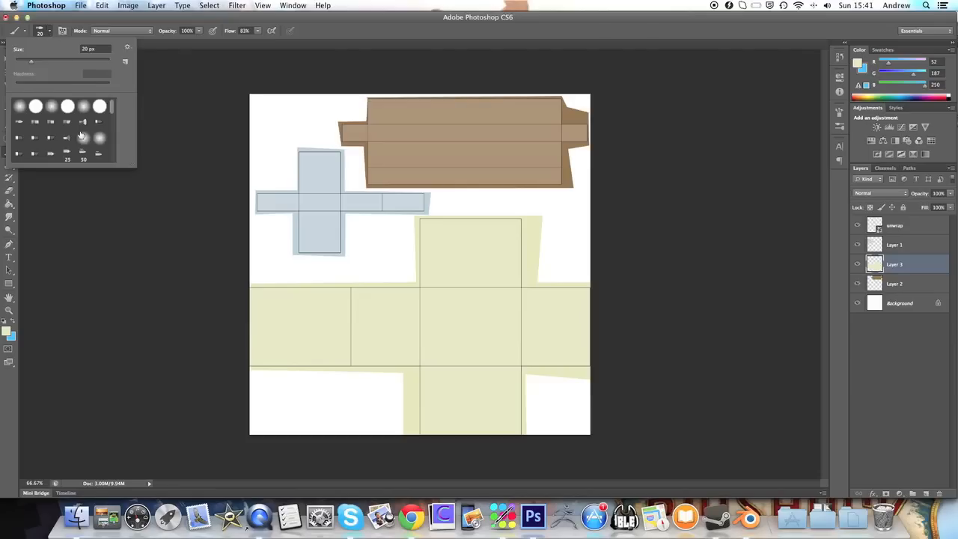
pyautogui.moveTo(113, 108)
pyautogui.mouseDown()
pyautogui.moveTo(114, 143)
pyautogui.moveTo(139, 103)
pyautogui.mouseUp()
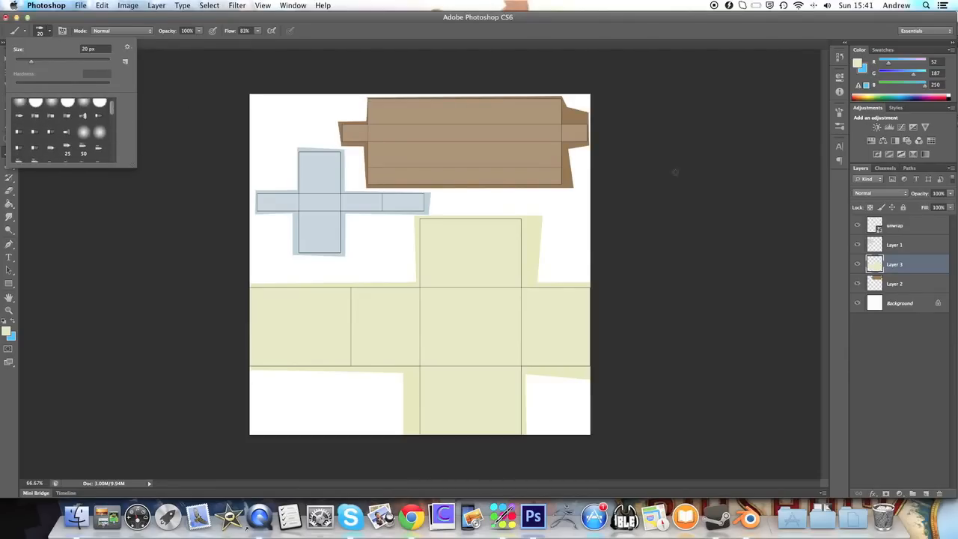
pyautogui.click(839, 112)
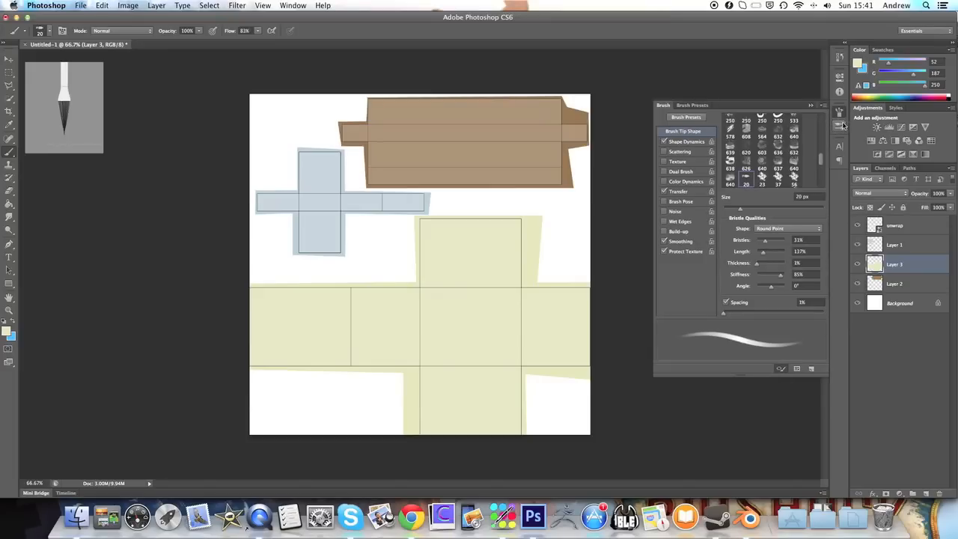
pyautogui.click(840, 126)
pyautogui.click(841, 112)
pyautogui.moveTo(822, 159)
pyautogui.mouseDown()
pyautogui.moveTo(818, 181)
pyautogui.moveTo(824, 142)
pyautogui.mouseUp()
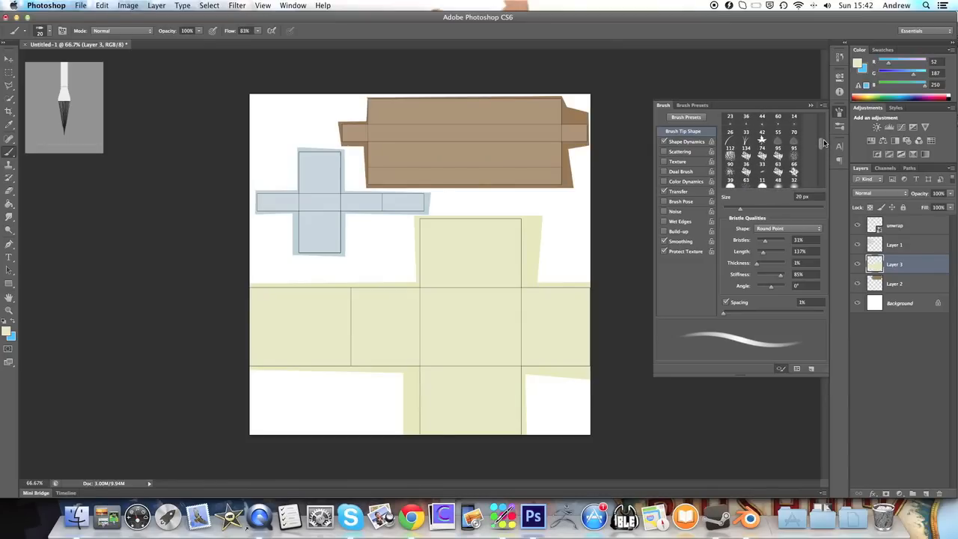
pyautogui.click(752, 161)
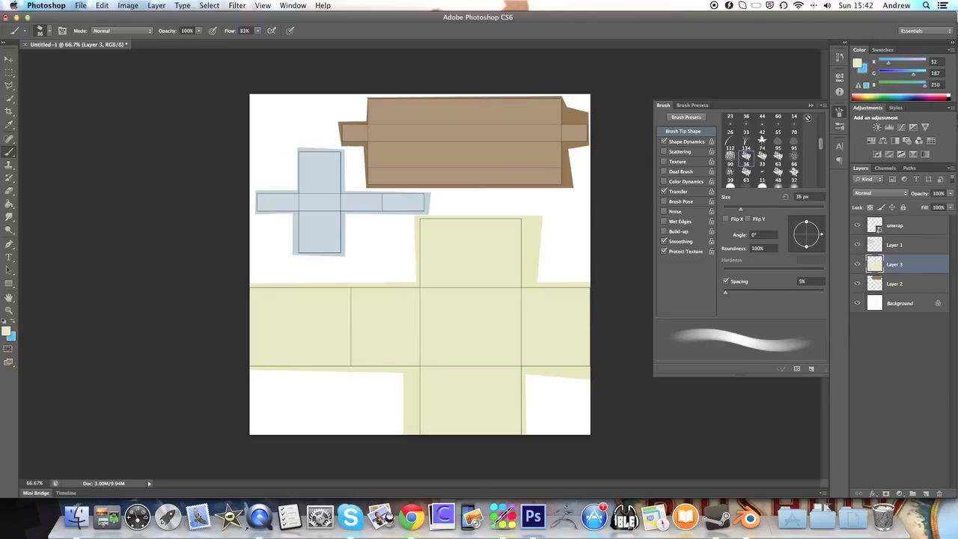
pyautogui.press('F5')
# Try the textured brush in bright blue across the pale yellow island with the unwrap layer hidden
pyautogui.click(14, 320)
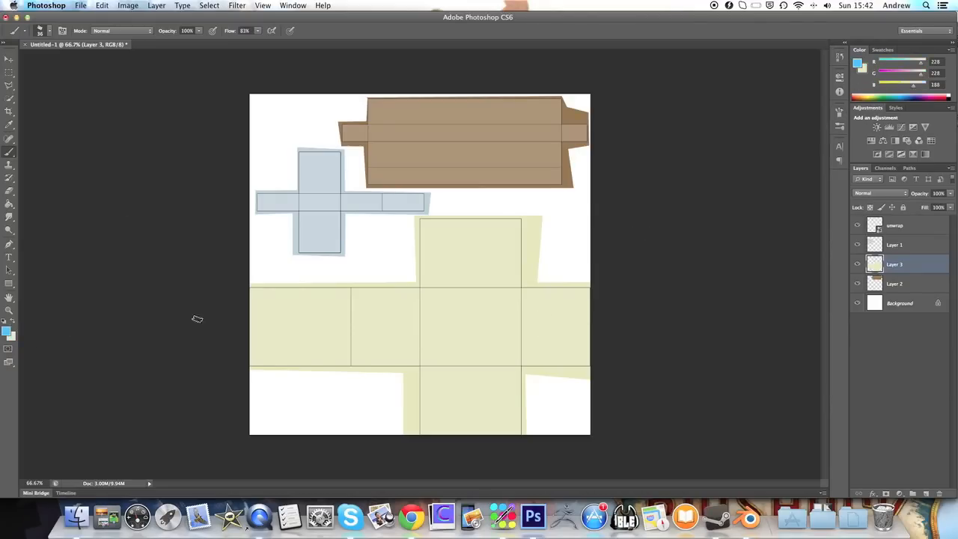
pyautogui.click(858, 225)
pyautogui.moveTo(516, 227); pyautogui.dragTo(509, 242)
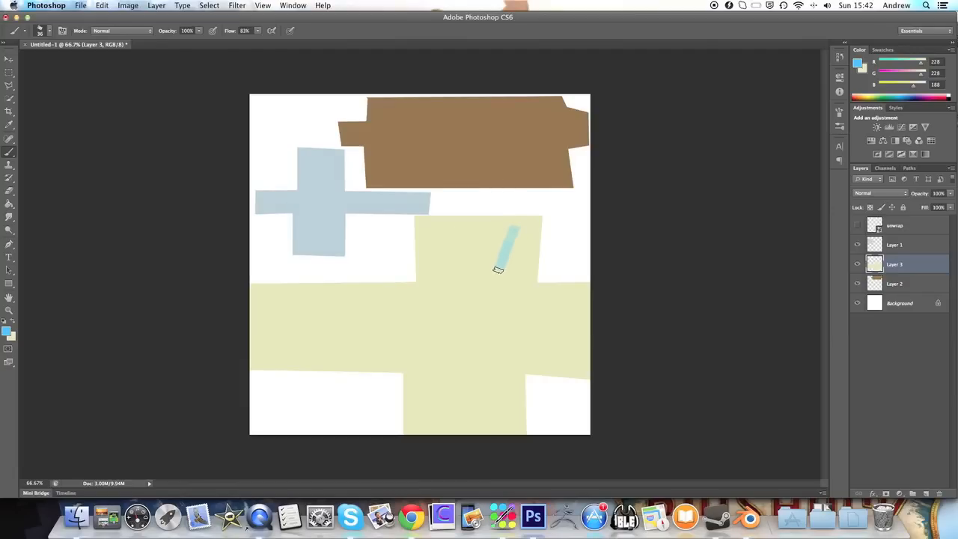
pyautogui.moveTo(479, 317)
pyautogui.mouseDown()
pyautogui.moveTo(462, 374)
pyautogui.moveTo(449, 378)
pyautogui.mouseUp()
pyautogui.moveTo(444, 298)
pyautogui.mouseDown()
pyautogui.moveTo(435, 326)
pyautogui.moveTo(470, 329)
pyautogui.mouseUp()
pyautogui.moveTo(358, 320)
pyautogui.mouseDown()
pyautogui.moveTo(394, 326)
pyautogui.moveTo(411, 362)
pyautogui.moveTo(474, 337)
pyautogui.moveTo(487, 343)
pyautogui.moveTo(527, 335)
pyautogui.mouseUp()
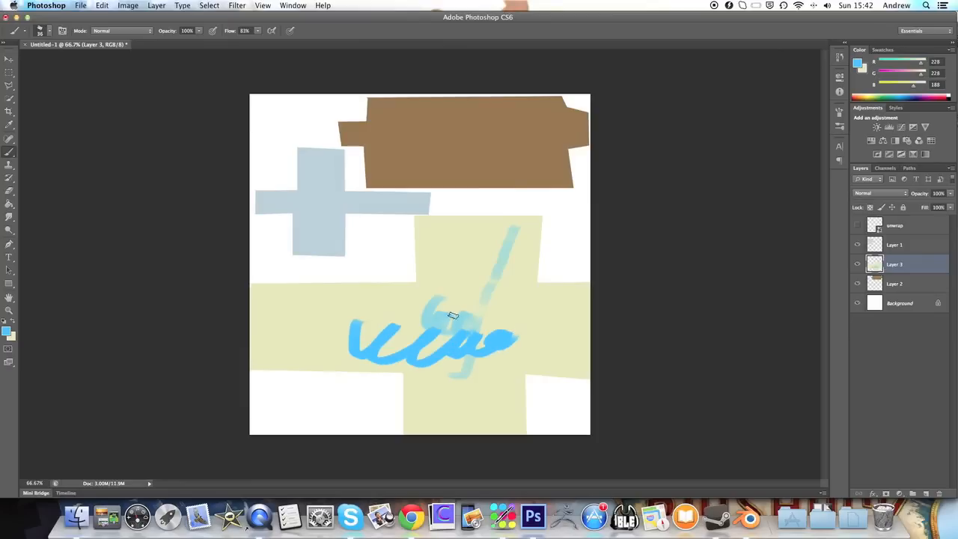
pyautogui.moveTo(453, 316); pyautogui.dragTo(506, 324)
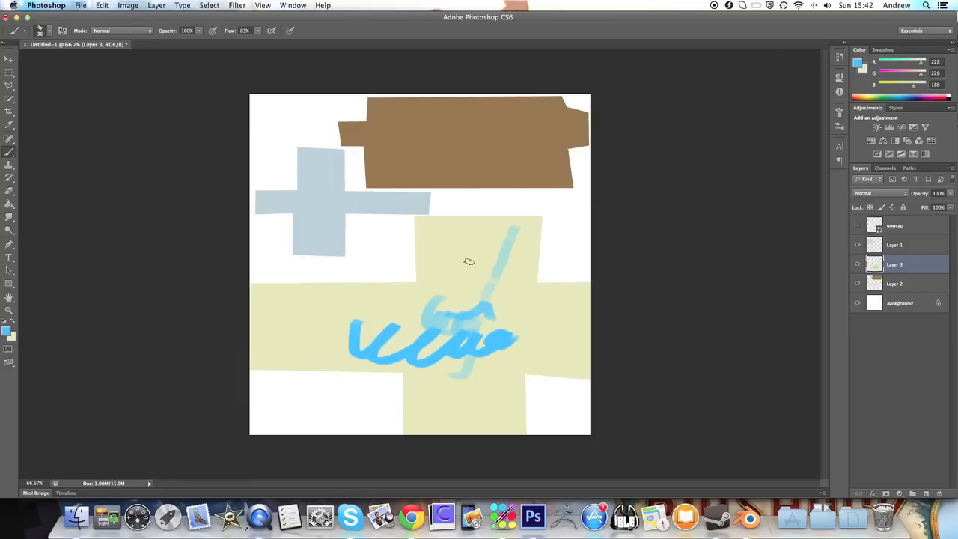
pyautogui.moveTo(484, 264); pyautogui.dragTo(479, 303)
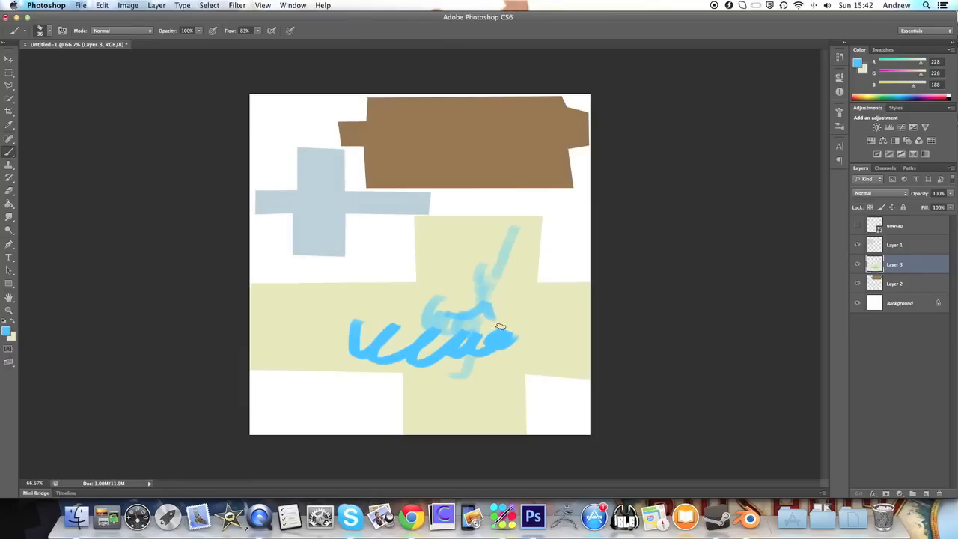
# Undo the blue test strokes and show the unwrap layer again, with Layer 3 as the active layer
pyautogui.press('super+z')
pyautogui.press('super+z')
pyautogui.press('super+z')
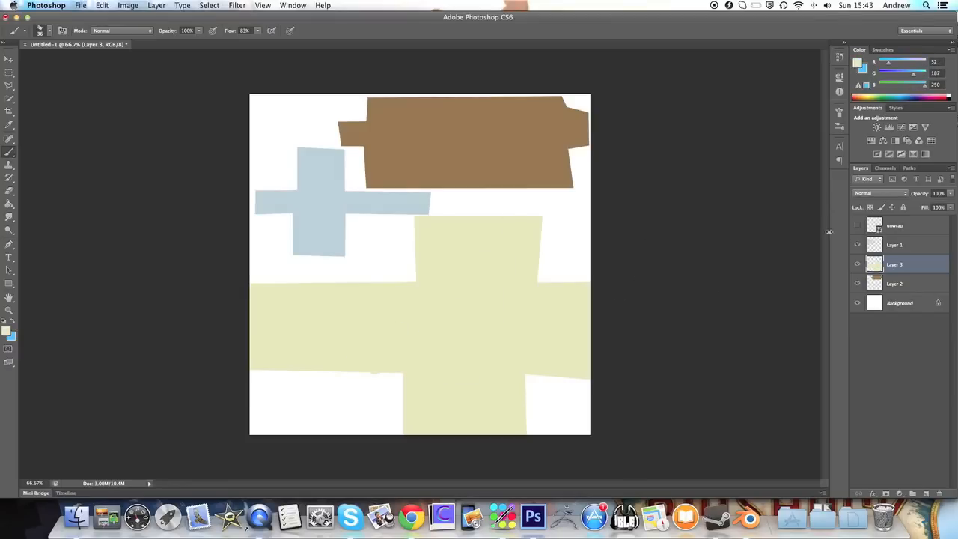
pyautogui.click(908, 232)
pyautogui.click(859, 226)
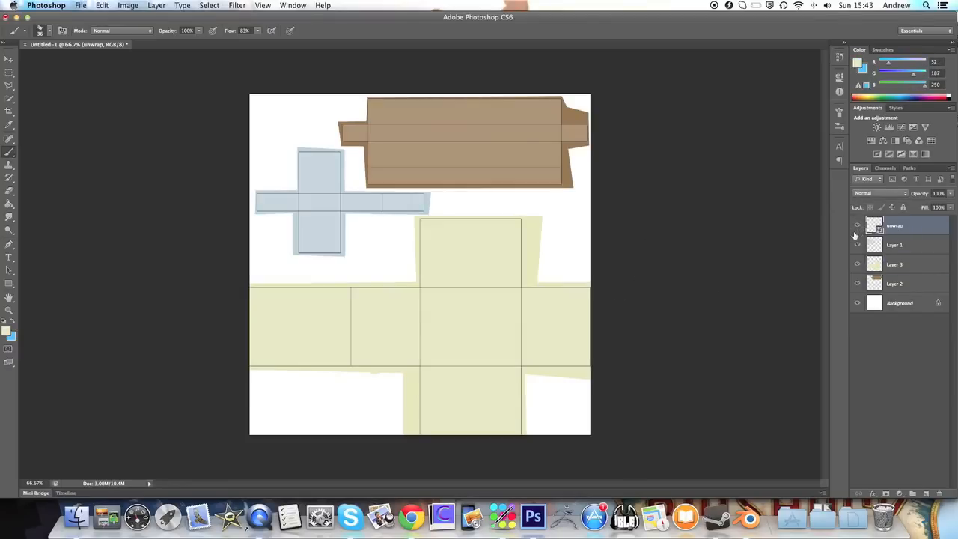
pyautogui.click(924, 262)
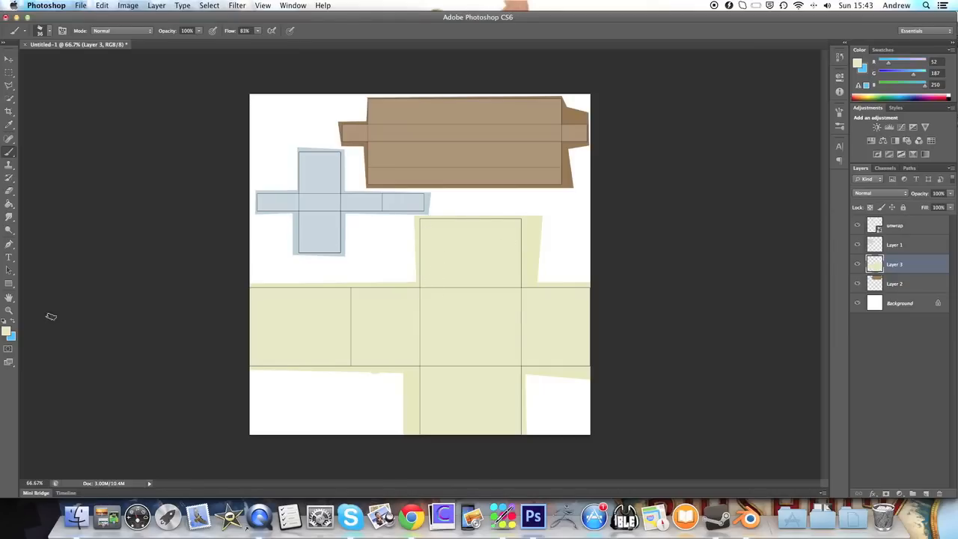
# Set the foreground colour to the off-white eeecdf for the Brush tool
pyautogui.click(9, 333)
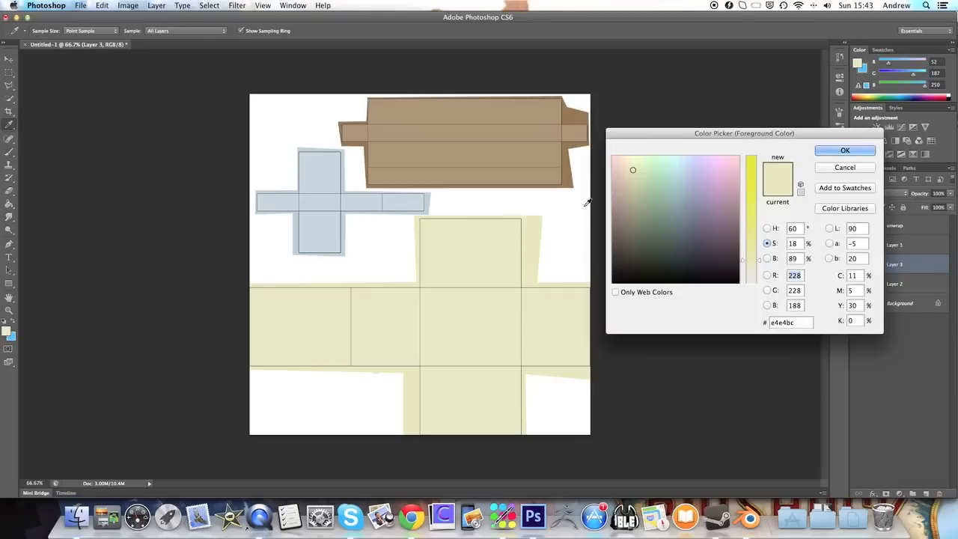
pyautogui.moveTo(635, 166)
pyautogui.mouseDown()
pyautogui.moveTo(634, 156)
pyautogui.moveTo(631, 164)
pyautogui.mouseUp()
pyautogui.moveTo(752, 262); pyautogui.dragTo(749, 276)
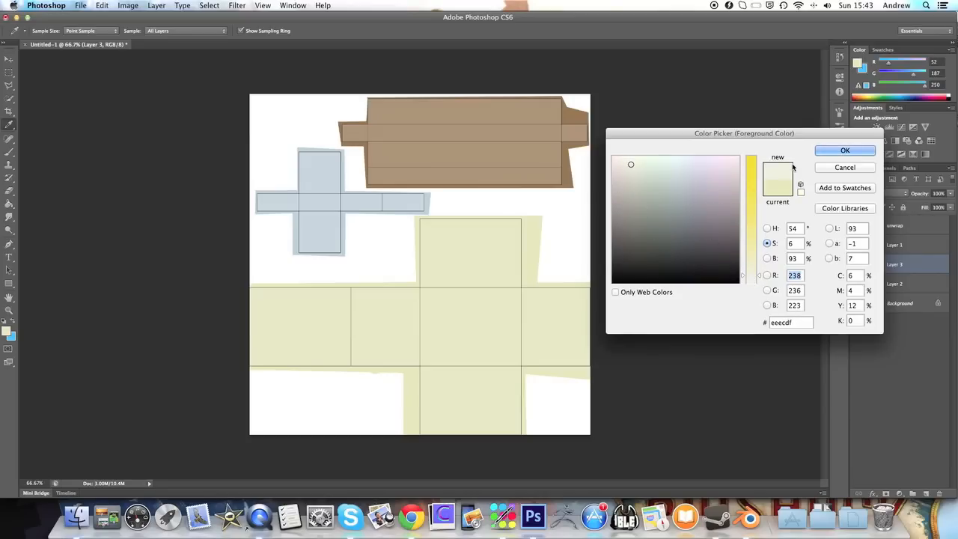
pyautogui.click(844, 150)
pyautogui.press('b')
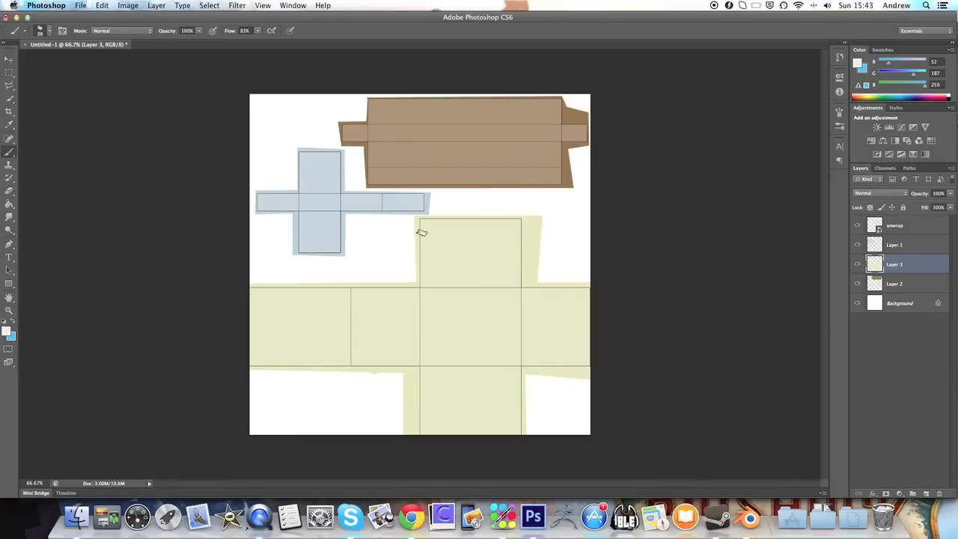
# Add a layer above Layer 3 and paint off-white borders along the face edges of the large island
pyautogui.click(927, 492)
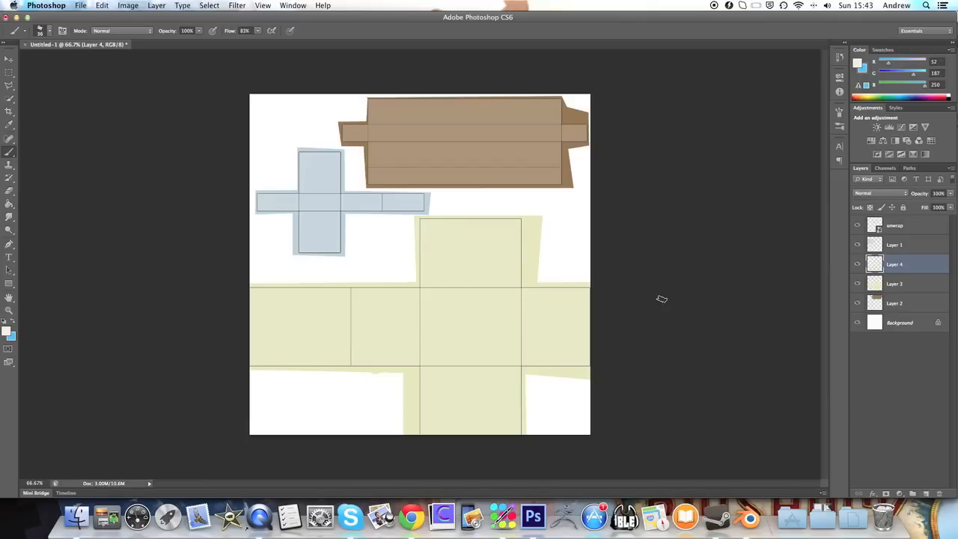
pyautogui.moveTo(422, 219)
pyautogui.mouseDown()
pyautogui.moveTo(431, 279)
pyautogui.moveTo(421, 275)
pyautogui.moveTo(422, 264)
pyautogui.moveTo(447, 282)
pyautogui.moveTo(421, 275)
pyautogui.moveTo(425, 296)
pyautogui.moveTo(437, 276)
pyautogui.moveTo(424, 289)
pyautogui.moveTo(434, 287)
pyautogui.moveTo(408, 300)
pyautogui.moveTo(426, 297)
pyautogui.moveTo(380, 300)
pyautogui.mouseUp()
pyautogui.moveTo(471, 289); pyautogui.dragTo(505, 281)
pyautogui.moveTo(252, 339)
pyautogui.mouseDown()
pyautogui.moveTo(253, 365)
pyautogui.moveTo(326, 362)
pyautogui.mouseUp()
pyautogui.moveTo(347, 298); pyautogui.dragTo(343, 353)
pyautogui.moveTo(425, 370); pyautogui.dragTo(471, 367)
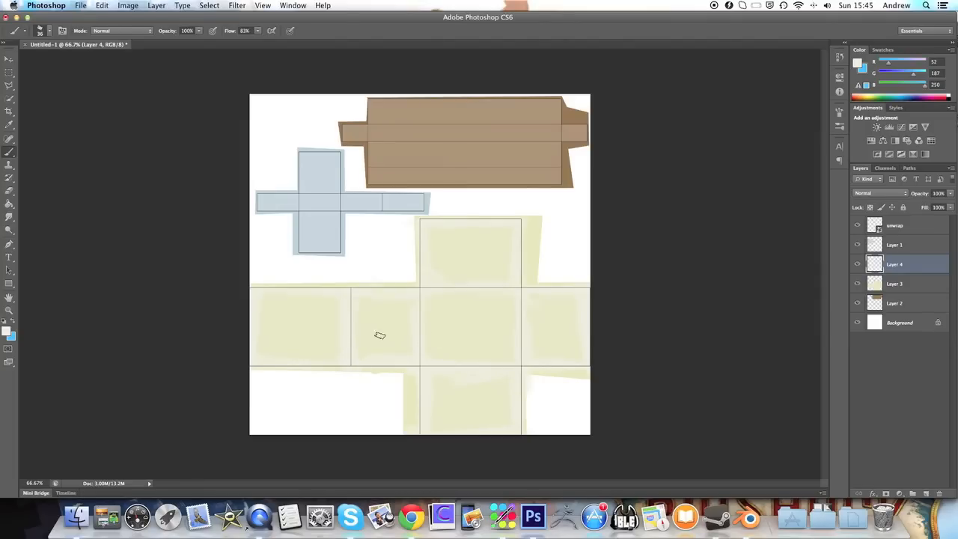
# Hide the unwrap layer and touch up the border edges with a 20 px brush in pale yellow sampled from the island
pyautogui.click(858, 225)
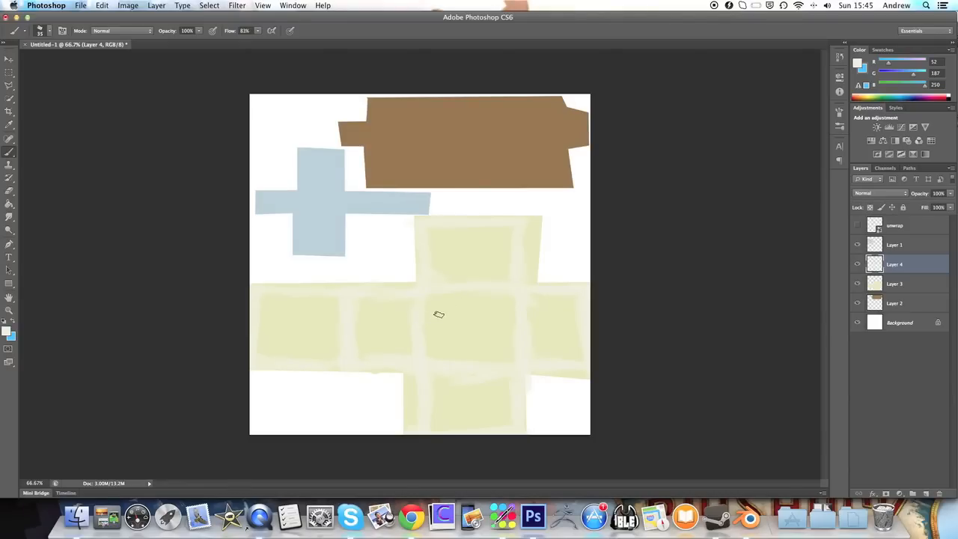
pyautogui.press('[')
pyautogui.press('[')
pyautogui.press('[')
pyautogui.press('[')
pyautogui.press('[')
pyautogui.press('[')
pyautogui.press('[')
pyautogui.press('[')
pyautogui.press(']')
pyautogui.keyDown('alt'); pyautogui.click(470, 241); pyautogui.keyUp('alt')
pyautogui.keyDown('alt'); pyautogui.click(479, 246); pyautogui.keyUp('alt')
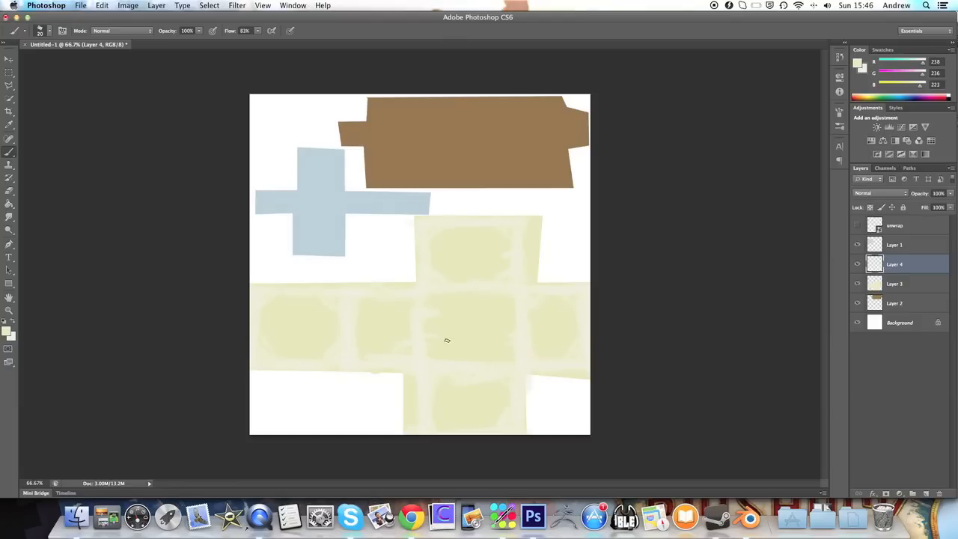
# Set the foreground colour to a light grey and paint thin shading lines along the inner borders of the island's faces
pyautogui.click(9, 334)
pyautogui.moveTo(747, 260); pyautogui.dragTo(747, 276)
pyautogui.moveTo(638, 192)
pyautogui.mouseDown()
pyautogui.moveTo(634, 232)
pyautogui.moveTo(635, 180)
pyautogui.moveTo(635, 190)
pyautogui.mouseUp()
pyautogui.click(840, 151)
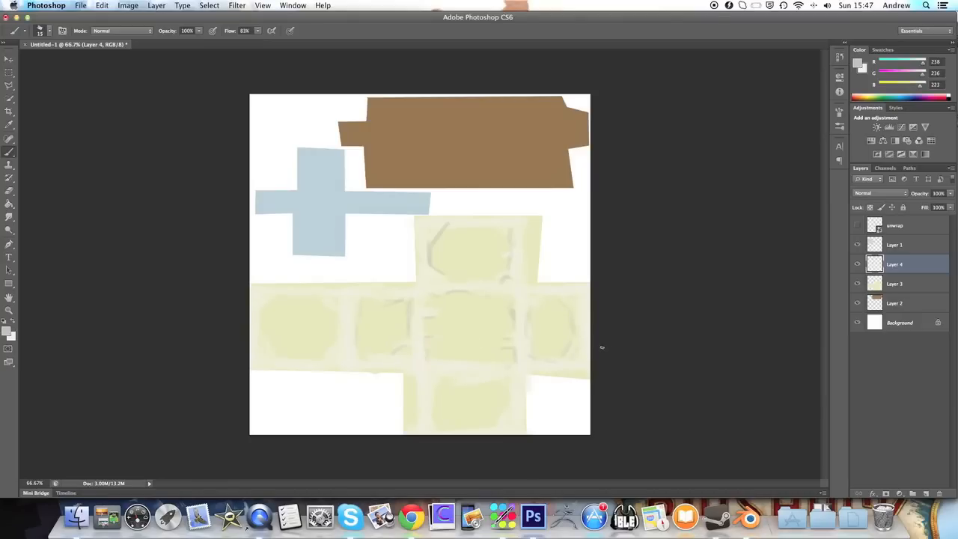
# Enlarge the brush to 150 px and lower its opacity to 25%
pyautogui.press(']')
pyautogui.press(']')
pyautogui.press(']')
pyautogui.press(']')
pyautogui.press(']')
pyautogui.press(']')
pyautogui.press(']')
pyautogui.press(']')
pyautogui.press(']')
pyautogui.moveTo(199, 31); pyautogui.dragTo(164, 51)
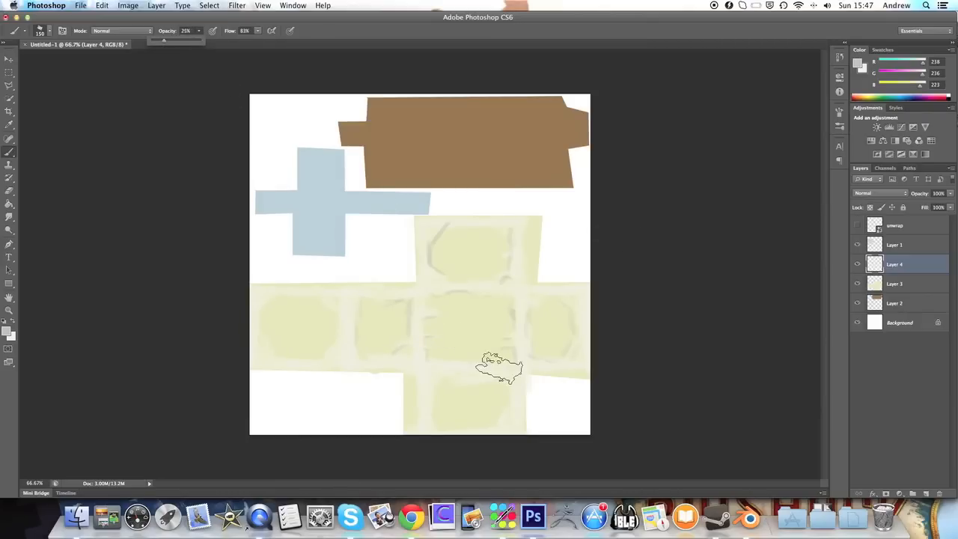
# Add a layer directly above Layer 3 and brush soft grey shading over the faces of the large island
pyautogui.click(915, 284)
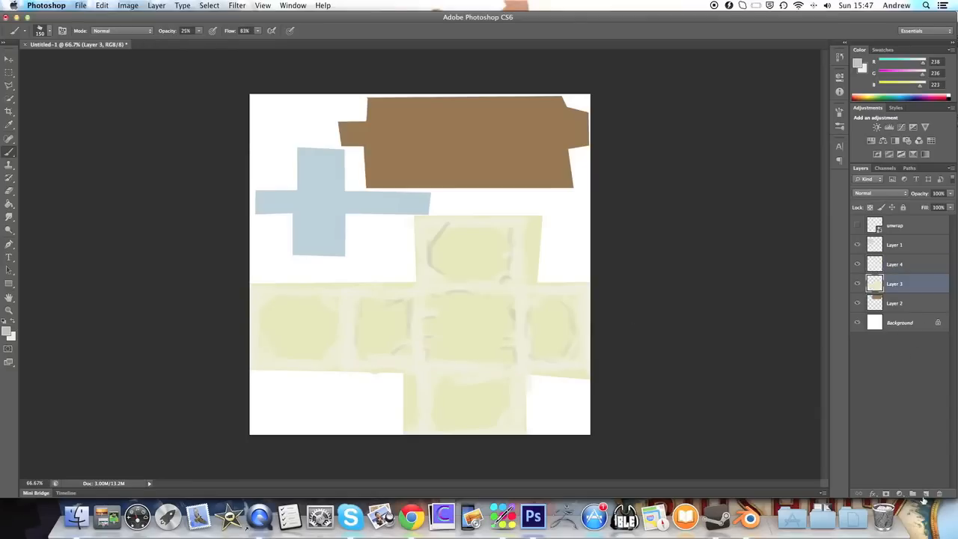
pyautogui.click(927, 494)
pyautogui.moveTo(422, 302)
pyautogui.mouseDown()
pyautogui.moveTo(425, 355)
pyautogui.moveTo(421, 340)
pyautogui.moveTo(447, 346)
pyautogui.moveTo(467, 375)
pyautogui.mouseUp()
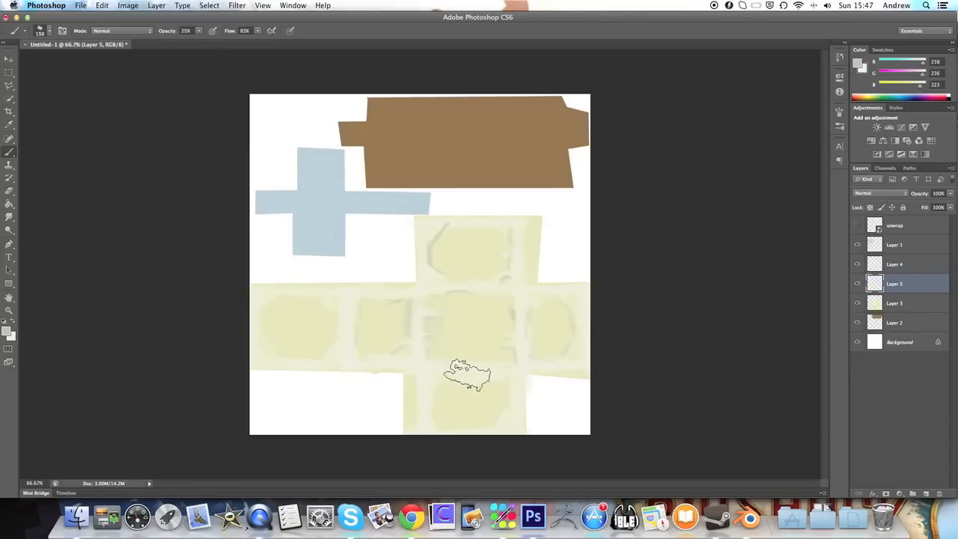
pyautogui.moveTo(511, 305)
pyautogui.mouseDown()
pyautogui.moveTo(518, 352)
pyautogui.moveTo(493, 300)
pyautogui.moveTo(506, 301)
pyautogui.moveTo(436, 301)
pyautogui.moveTo(464, 303)
pyautogui.moveTo(487, 243)
pyautogui.moveTo(439, 212)
pyautogui.moveTo(482, 238)
pyautogui.moveTo(455, 277)
pyautogui.moveTo(426, 254)
pyautogui.moveTo(435, 266)
pyautogui.moveTo(494, 260)
pyautogui.moveTo(496, 226)
pyautogui.moveTo(506, 280)
pyautogui.mouseUp()
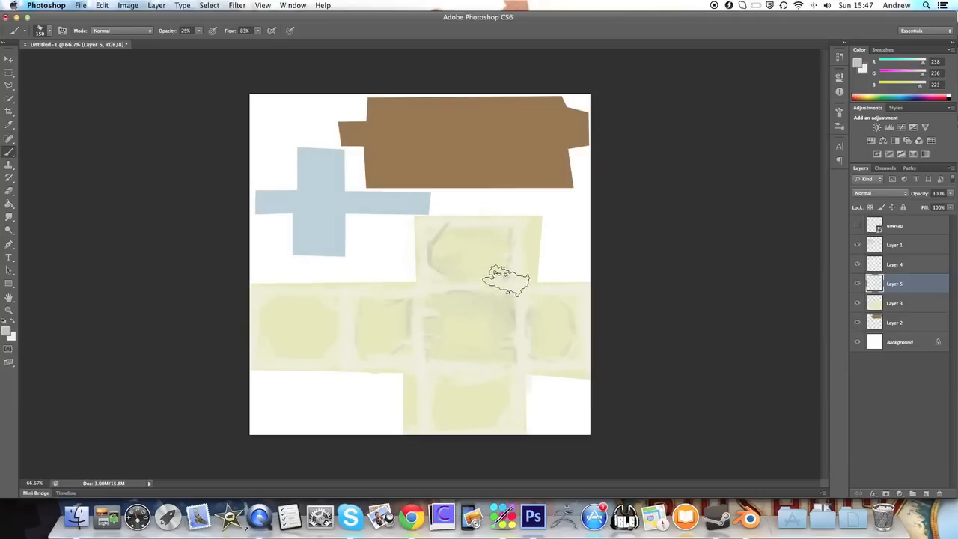
pyautogui.press('super+z')
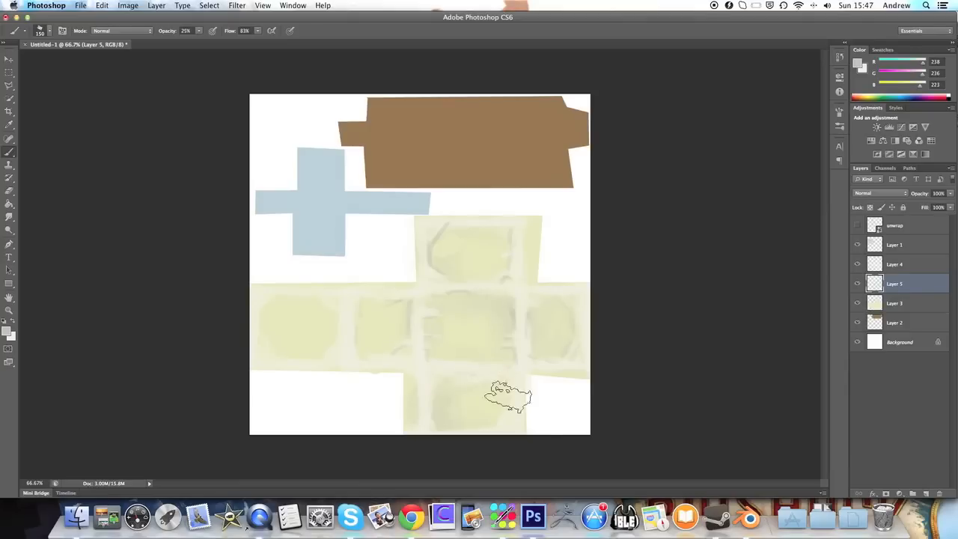
pyautogui.moveTo(372, 337)
pyautogui.mouseDown()
pyautogui.moveTo(372, 374)
pyautogui.moveTo(419, 327)
pyautogui.moveTo(413, 307)
pyautogui.mouseUp()
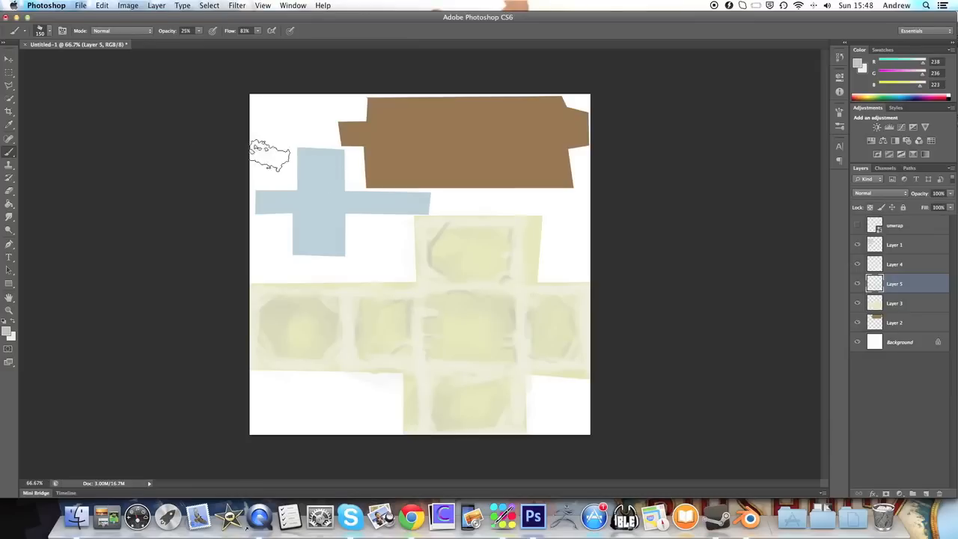
# Save the document to the Desktop as a layered Photoshop file with Maximize Compatibility on
pyautogui.click(82, 6)
pyautogui.click(107, 130)
pyautogui.click(79, 4)
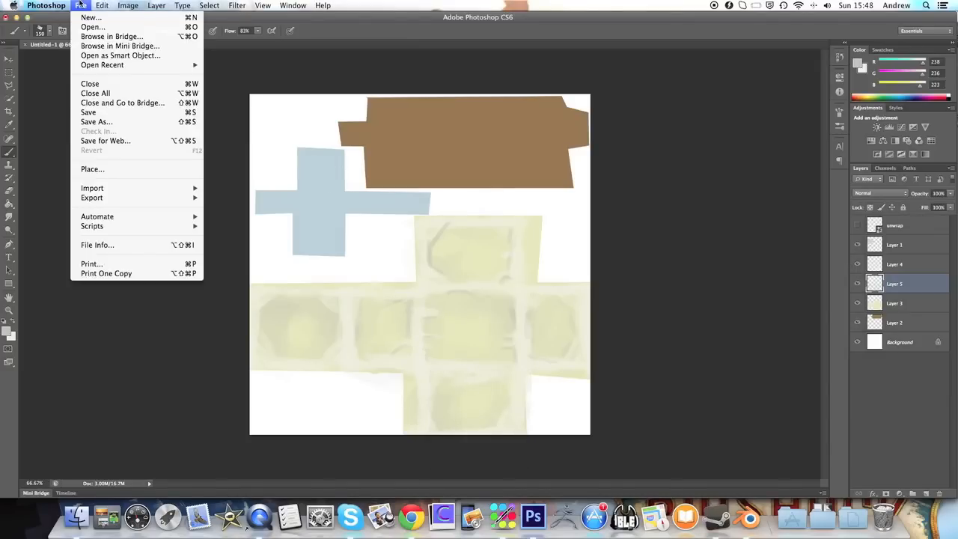
pyautogui.click(115, 122)
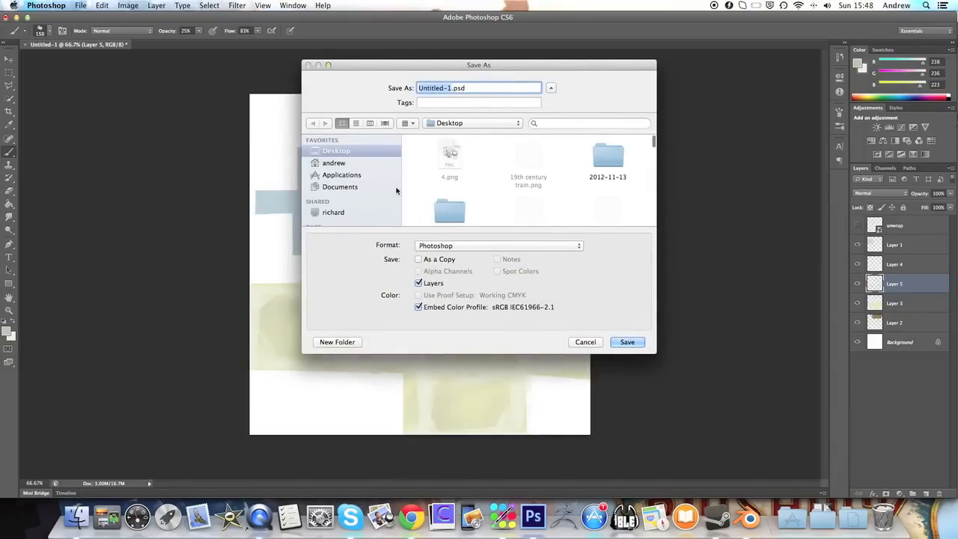
pyautogui.write('1')
pyautogui.click(629, 344)
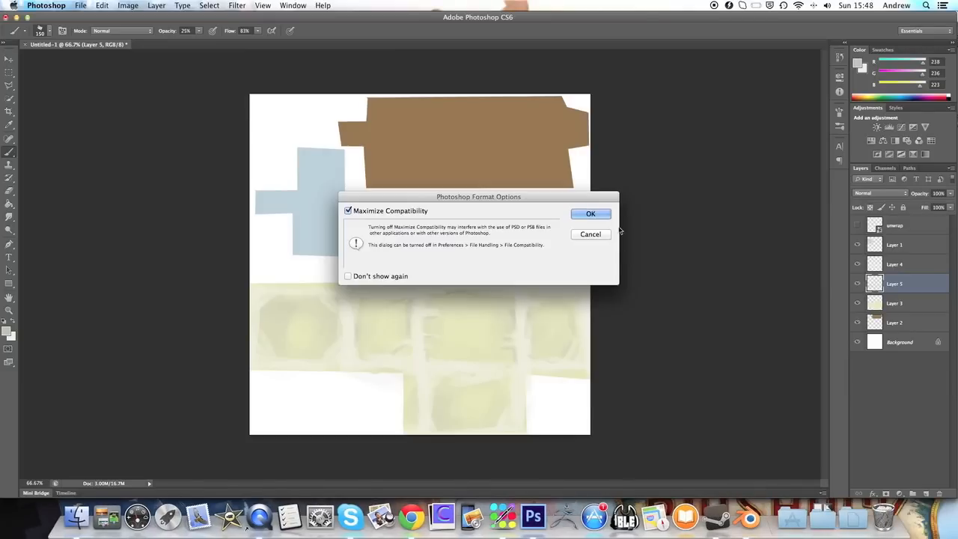
pyautogui.click(591, 215)
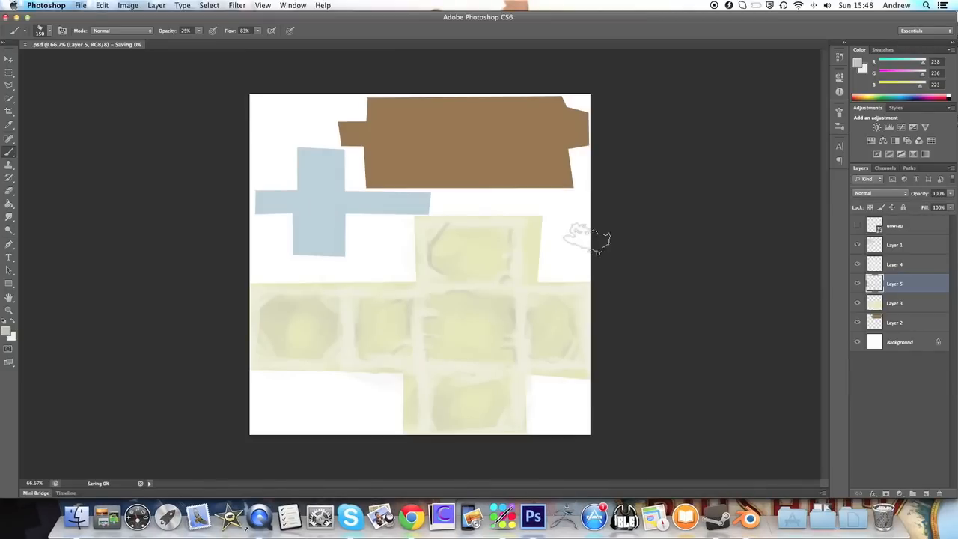
# Switch to Blender, join the UV editor area into the 3D view, and return the boxes to Object Mode
pyautogui.click(749, 517)
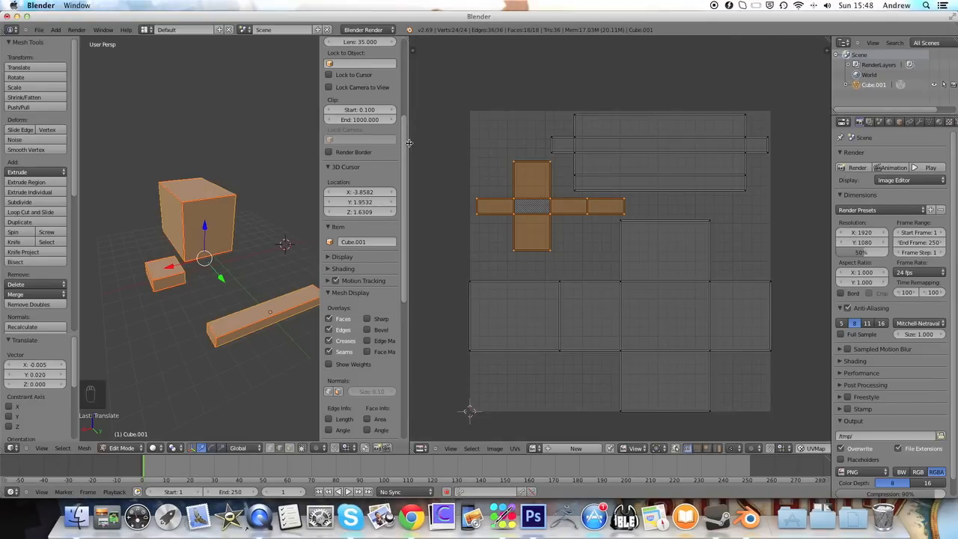
pyautogui.rightClick(408, 147)
pyautogui.click(405, 153)
pyautogui.click(458, 154)
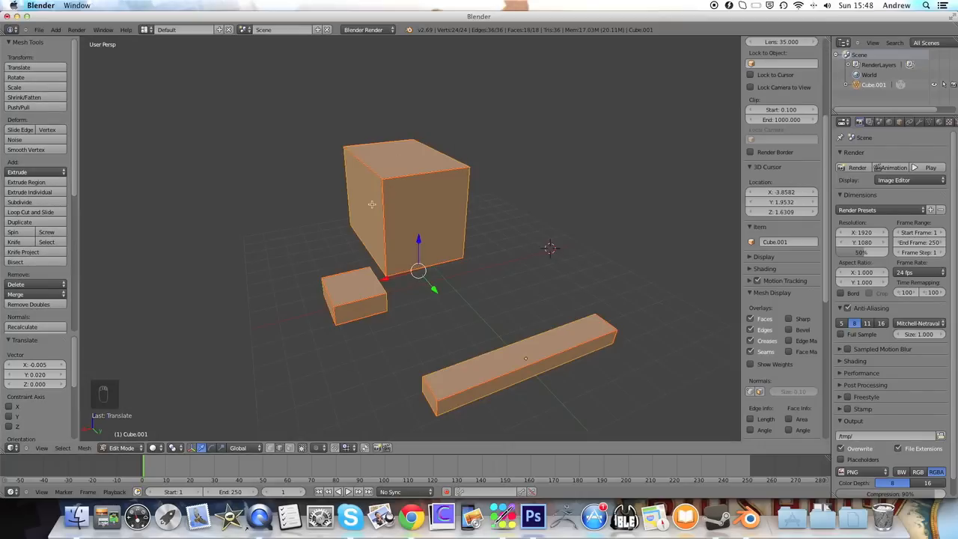
pyautogui.press('Tab')
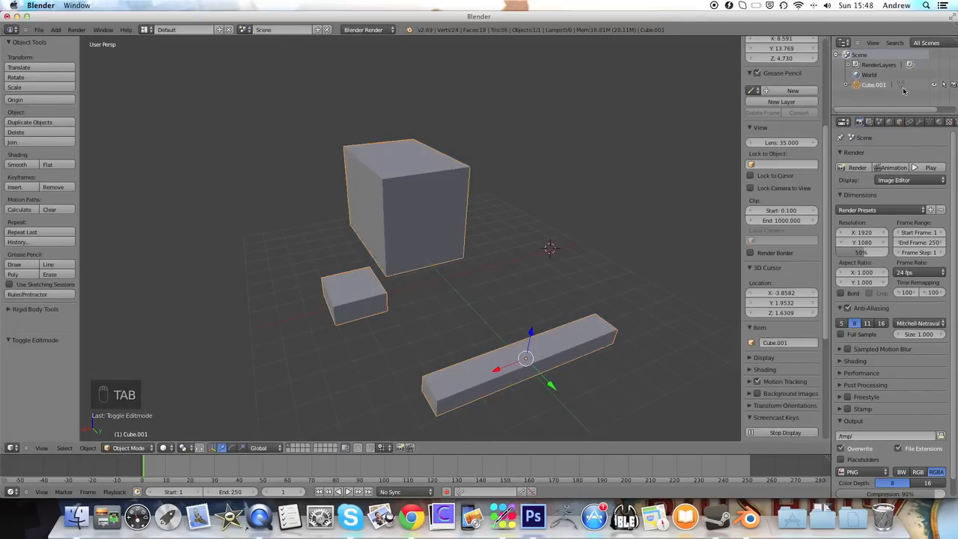
# Change the render engine to Cycles Render and add a new material to the joined boxes
pyautogui.click(945, 124)
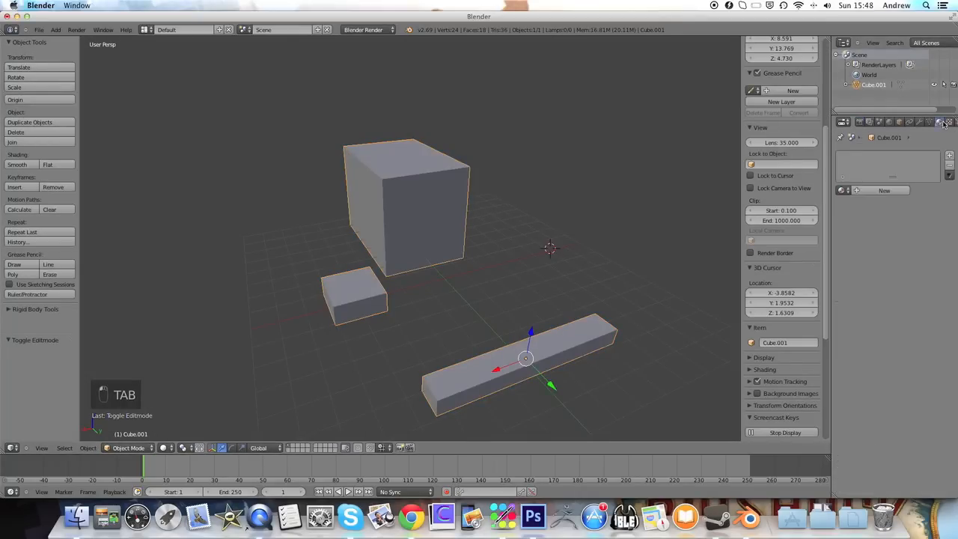
pyautogui.click(367, 29)
pyautogui.click(367, 62)
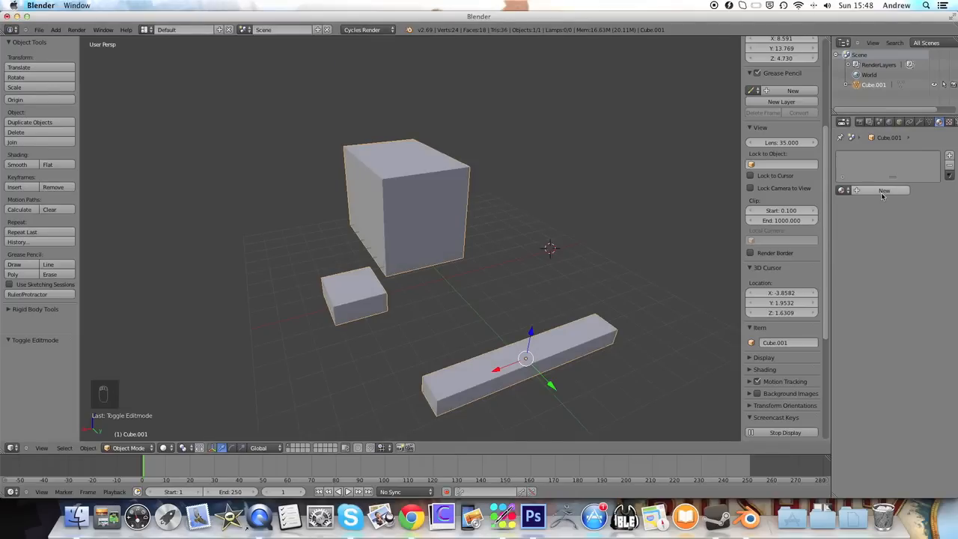
pyautogui.click(884, 190)
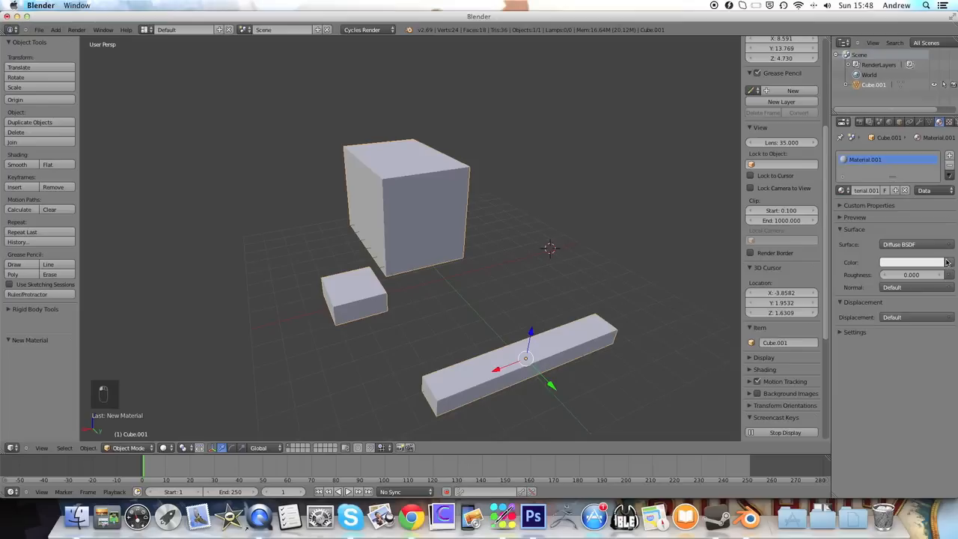
# Assign an Image Texture to the material's diffuse color and browse the Desktop folder for the image to open
pyautogui.click(951, 263)
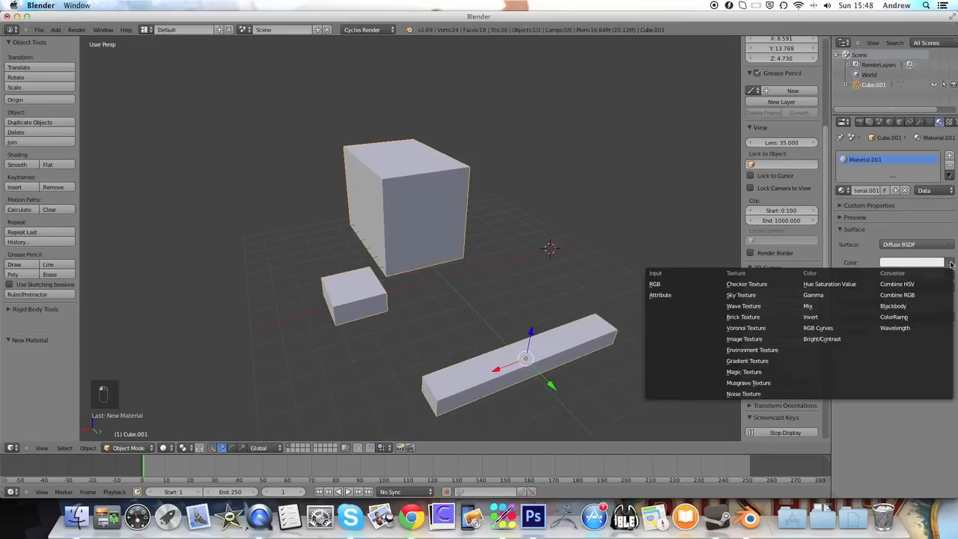
pyautogui.click(749, 339)
pyautogui.click(927, 276)
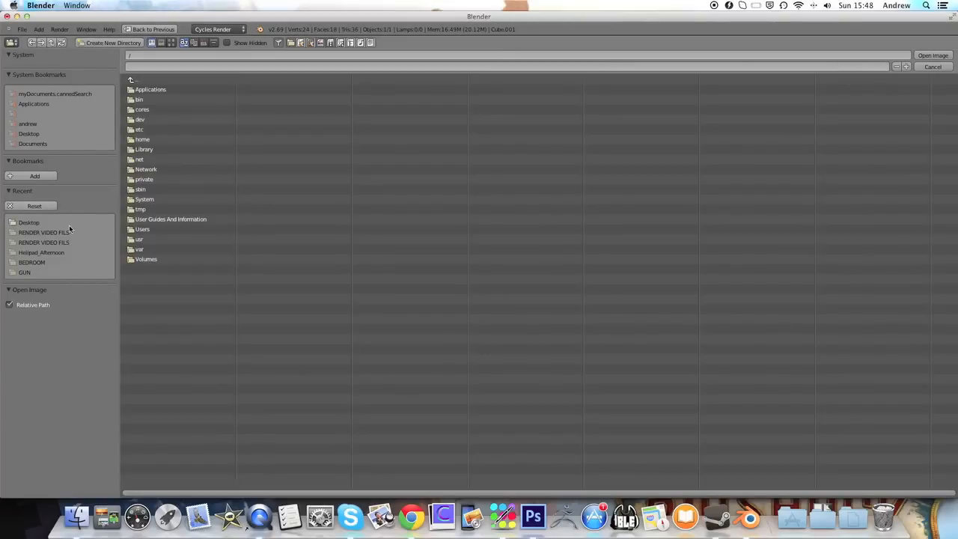
pyautogui.click(27, 224)
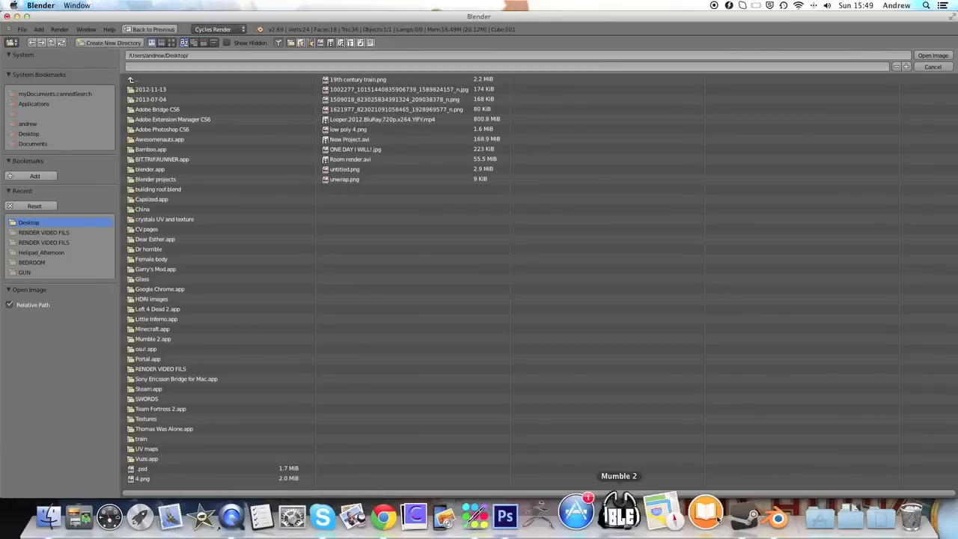
# Switch to Photoshop and save a PNG copy named house.png to the Desktop with Smallest / Slow compression and no interlacing
pyautogui.click(533, 509)
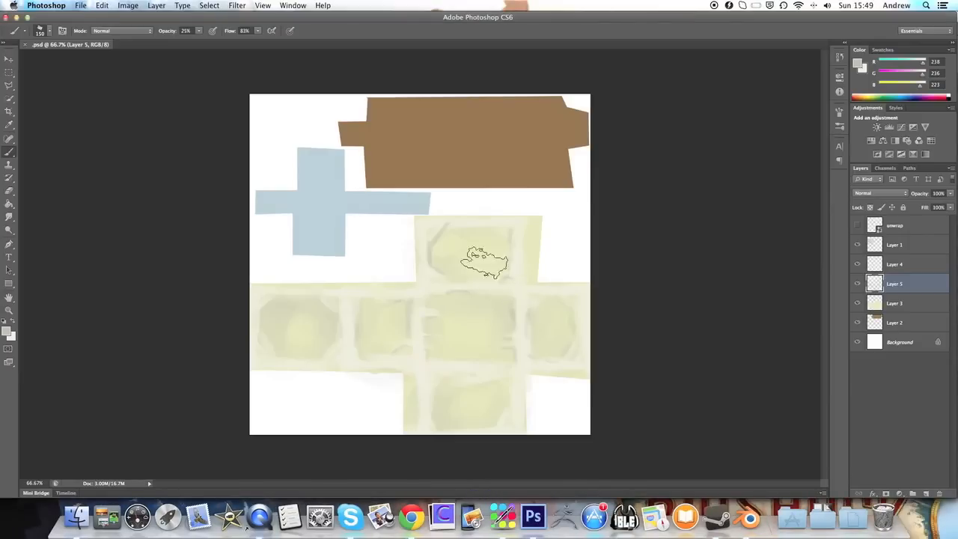
pyautogui.click(77, 6)
pyautogui.click(97, 122)
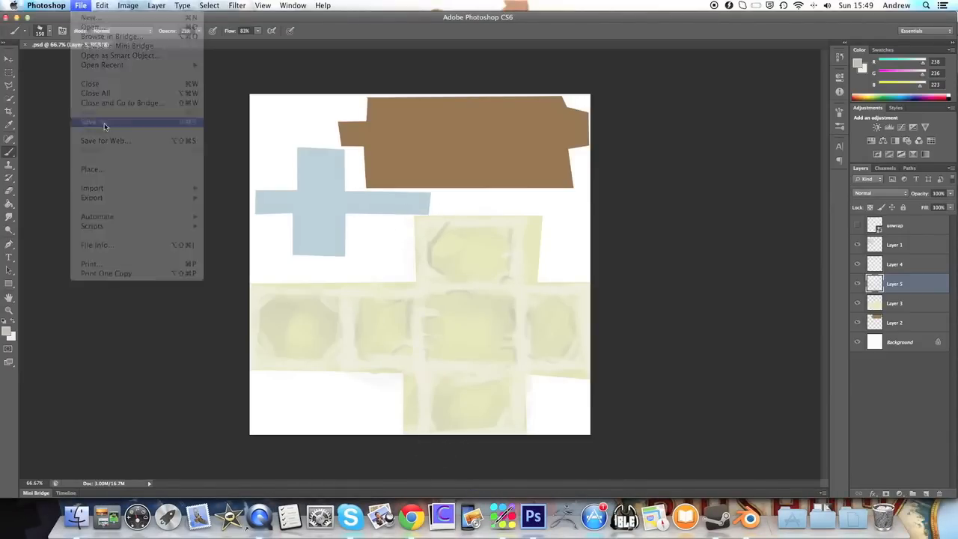
pyautogui.click(515, 245)
pyautogui.click(514, 246)
pyautogui.click(515, 245)
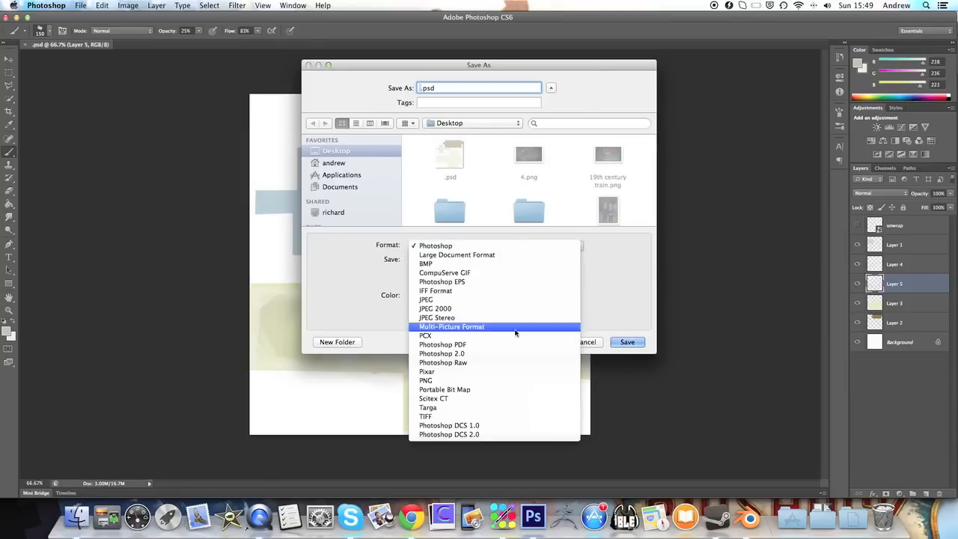
pyautogui.click(506, 380)
pyautogui.write('un')
pyautogui.press('BackSpace')
pyautogui.press('BackSpace')
pyautogui.write('house')
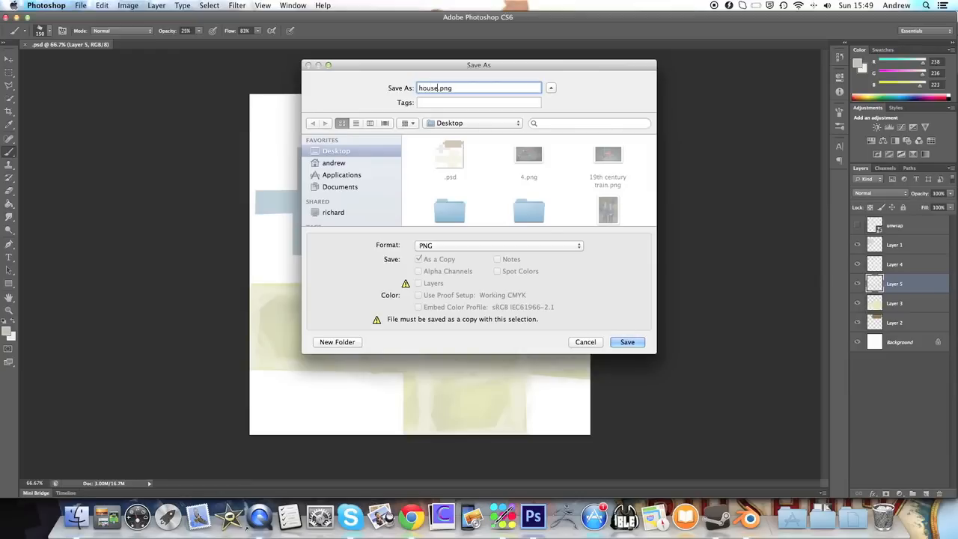
pyautogui.click(628, 342)
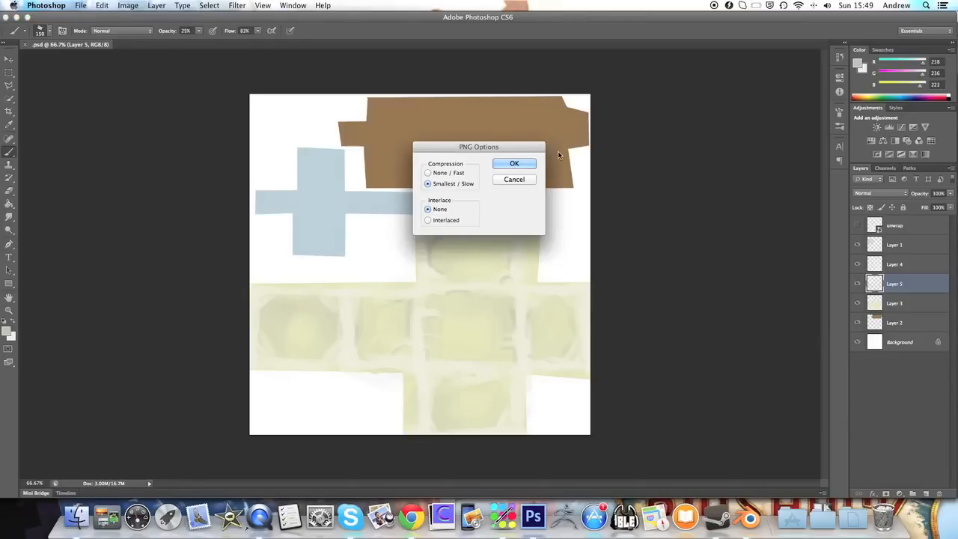
pyautogui.click(524, 162)
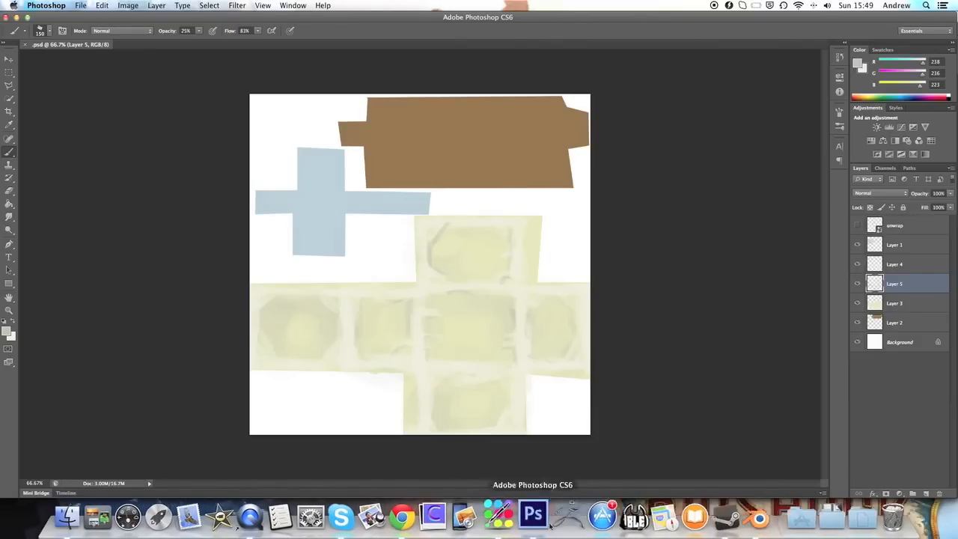
# Return to Blender, load house.png as the material's image texture, and set the viewport shading to Material
pyautogui.click(759, 534)
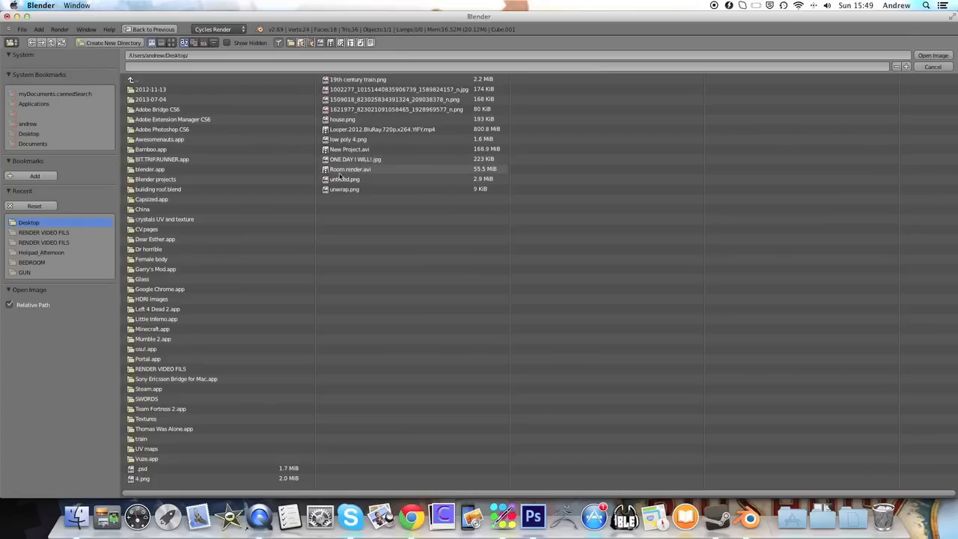
pyautogui.doubleClick(343, 120)
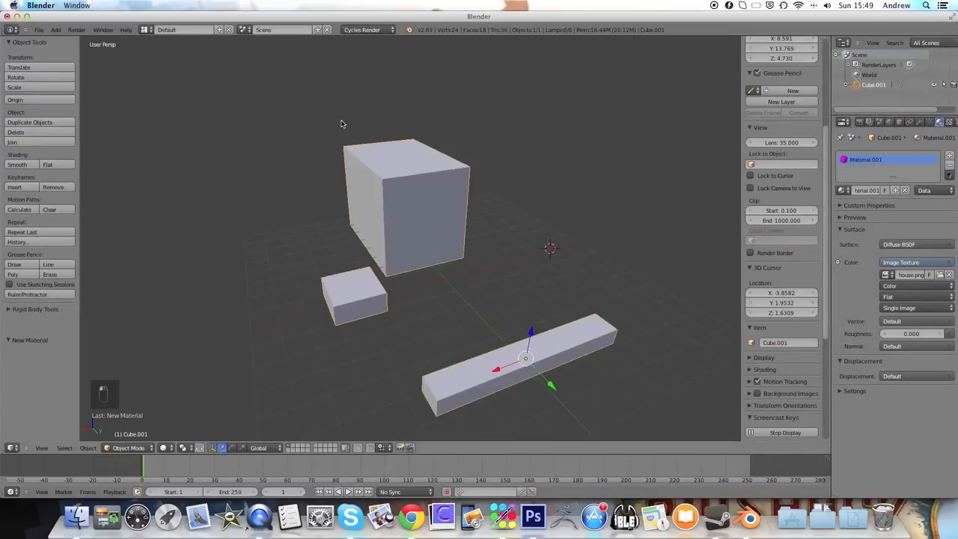
pyautogui.click(165, 448)
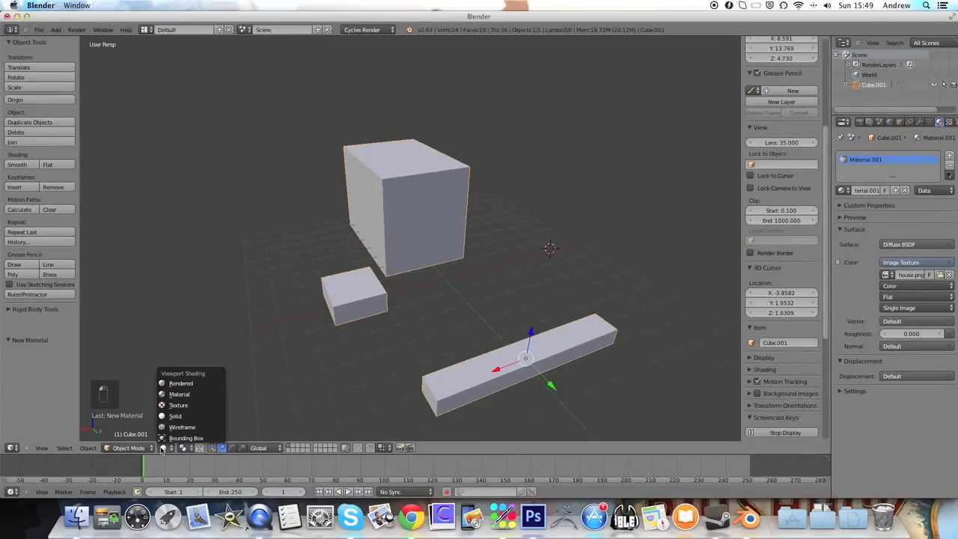
pyautogui.click(214, 393)
# Examine how the painted texture wraps around the sides of the three boxes
pyautogui.press('super')
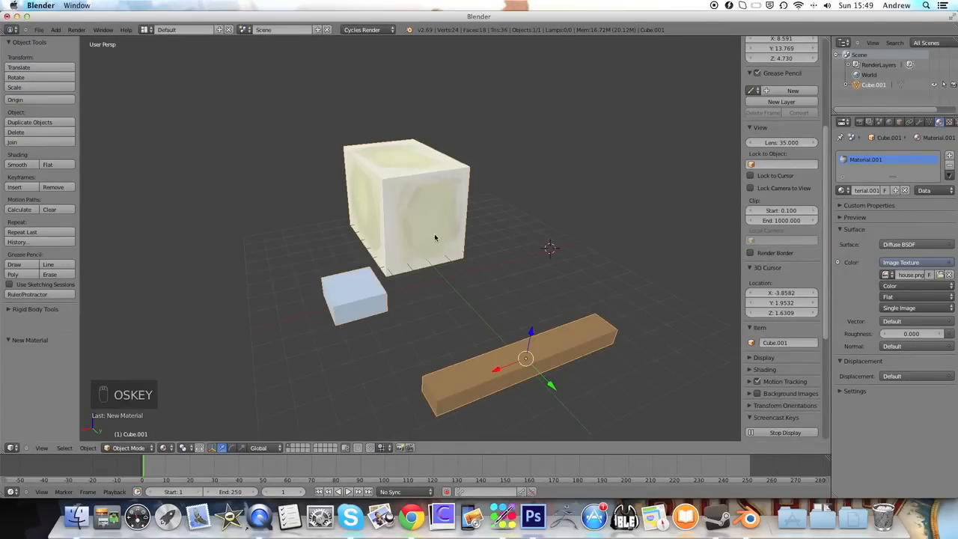
pyautogui.moveTo(435, 238); pyautogui.dragTo(489, 232)
pyautogui.moveTo(345, 231)
pyautogui.mouseDown()
pyautogui.moveTo(413, 217)
pyautogui.moveTo(417, 200)
pyautogui.moveTo(394, 199)
pyautogui.mouseUp()
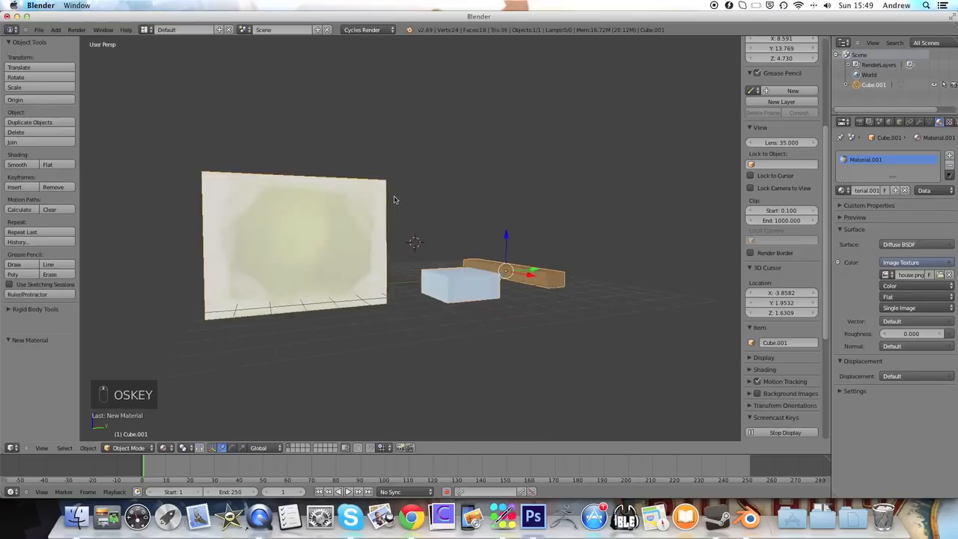
pyautogui.moveTo(368, 235); pyautogui.dragTo(306, 199)
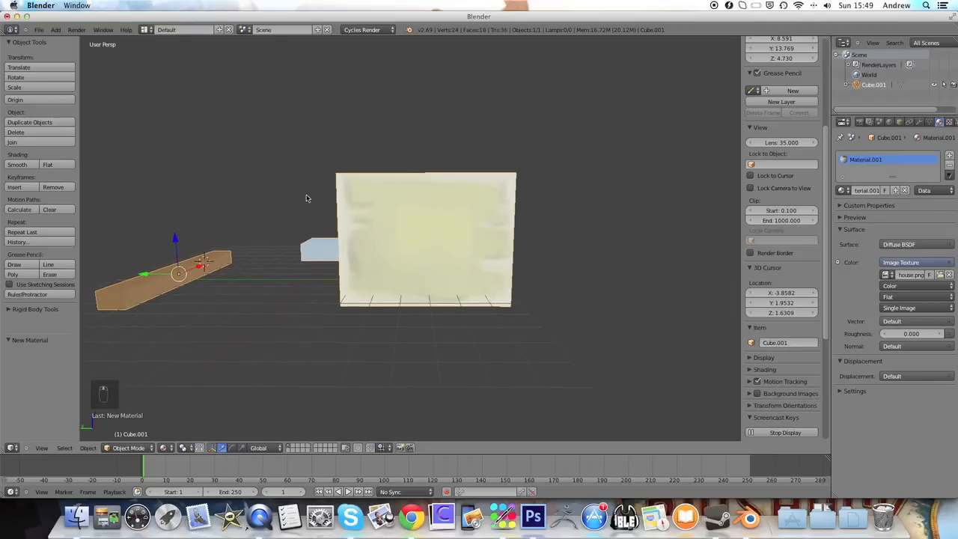
pyautogui.moveTo(423, 232); pyautogui.dragTo(430, 233)
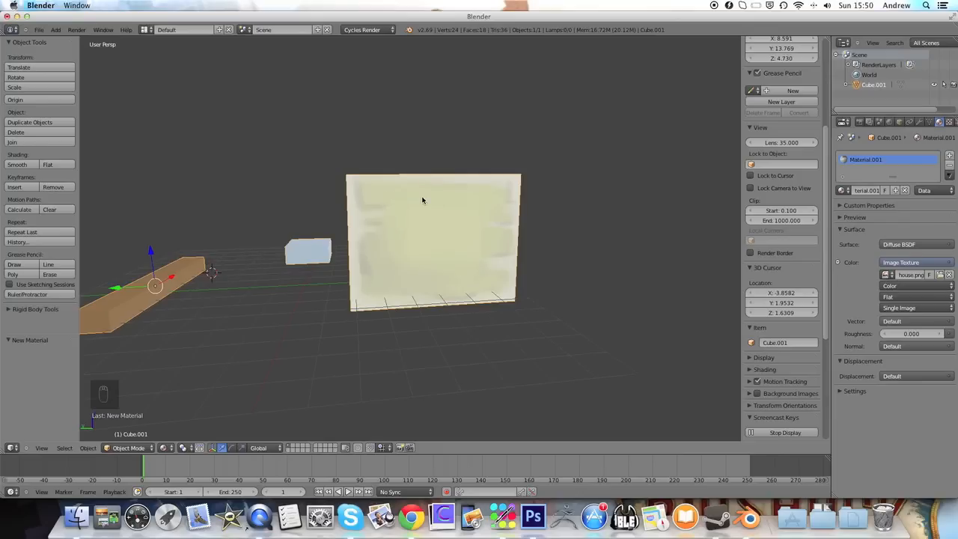
pyautogui.moveTo(520, 221); pyautogui.dragTo(424, 235)
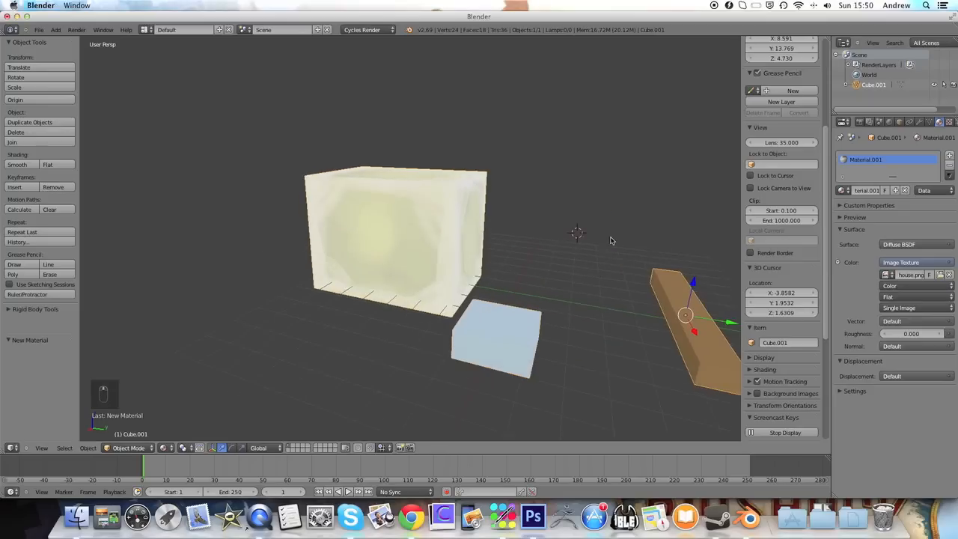
pyautogui.moveTo(612, 240); pyautogui.dragTo(524, 201)
pyautogui.moveTo(443, 203); pyautogui.dragTo(515, 268)
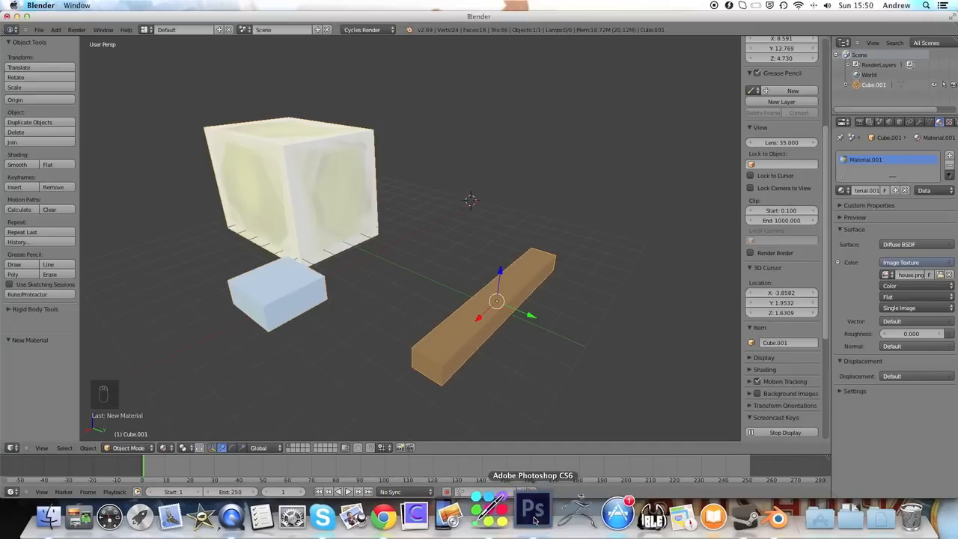
# Switch to Photoshop and reduce the brush size to 10 px for detailing the brown island
pyautogui.click(534, 520)
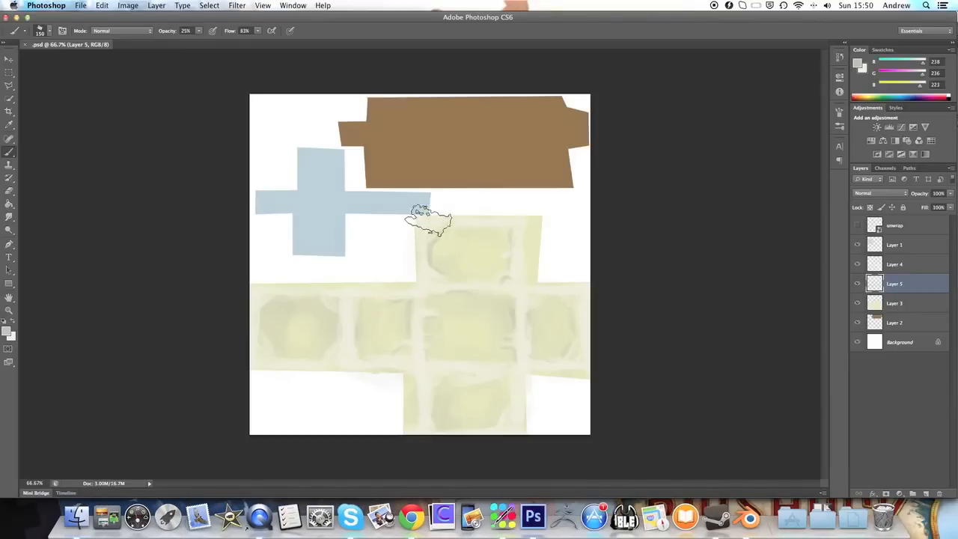
pyautogui.scroll(-8, 421, 180)
pyautogui.scroll(12, 419, 180)
pyautogui.scroll(-8, 421, 180)
pyautogui.scroll(-1, 438, 182)
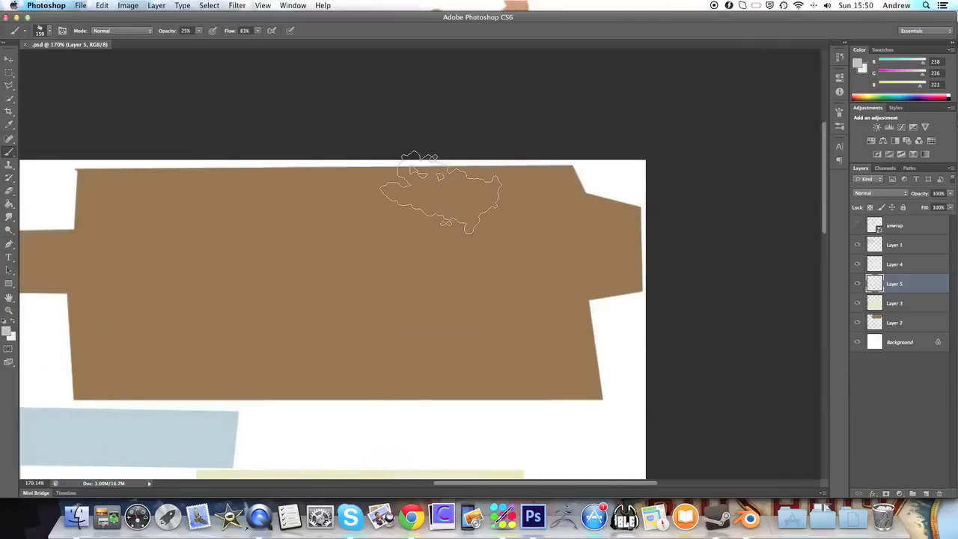
pyautogui.hscroll(-3, 442, 193)
pyautogui.hscroll(1, 442, 193)
pyautogui.scroll(-3, 442, 193)
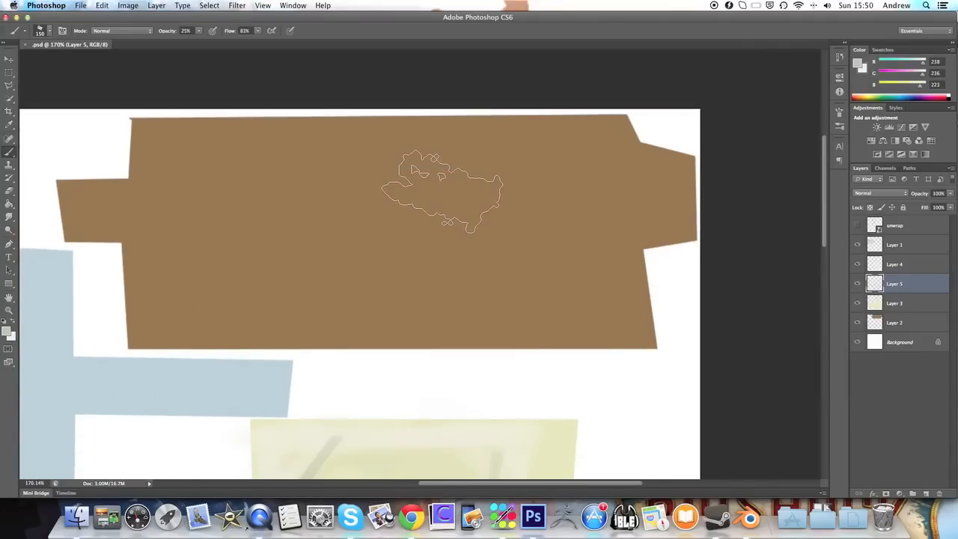
pyautogui.press('[')
pyautogui.press('[')
pyautogui.press('[')
pyautogui.press('[')
pyautogui.press('[')
pyautogui.press('[')
pyautogui.press('[')
pyautogui.press('[')
pyautogui.press('[')
pyautogui.press('[')
# Show the unwrap layer as a guide and add a new layer directly above Layer 2
pyautogui.click(857, 225)
pyautogui.click(901, 323)
pyautogui.click(927, 494)
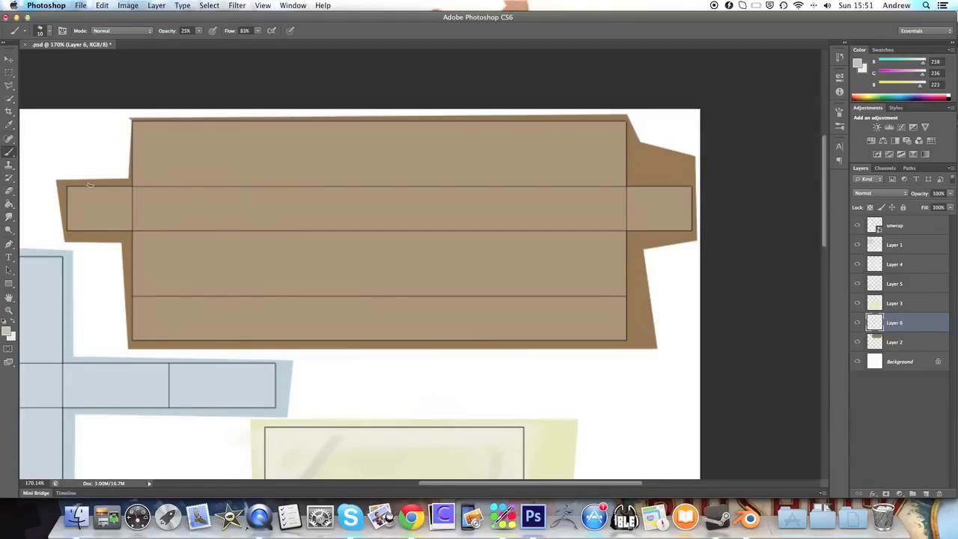
# Sample the brown of the upper island and set the foreground color to a darker brown, 684c35
pyautogui.keyDown('alt'); pyautogui.click(124, 233); pyautogui.keyUp('alt')
pyautogui.click(13, 322)
pyautogui.click(8, 333)
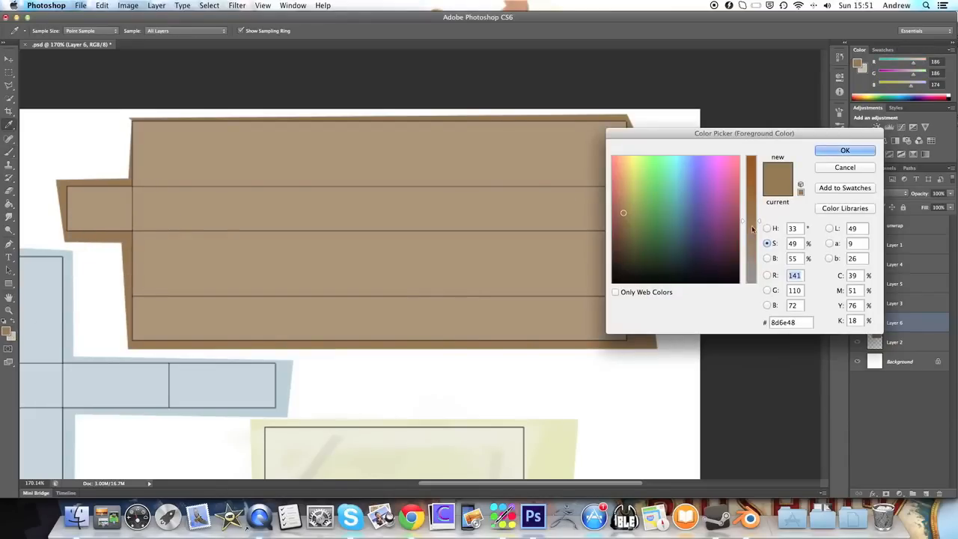
pyautogui.click(626, 224)
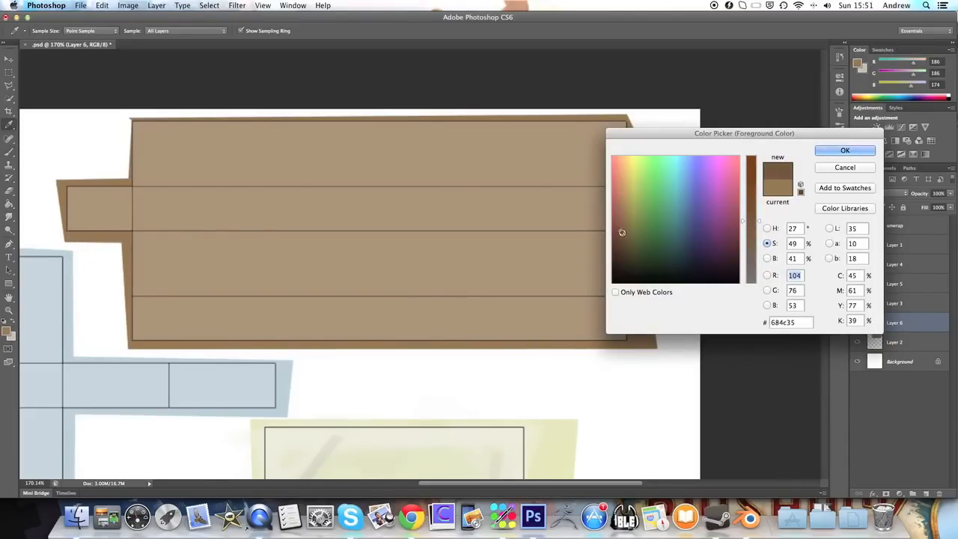
pyautogui.click(839, 152)
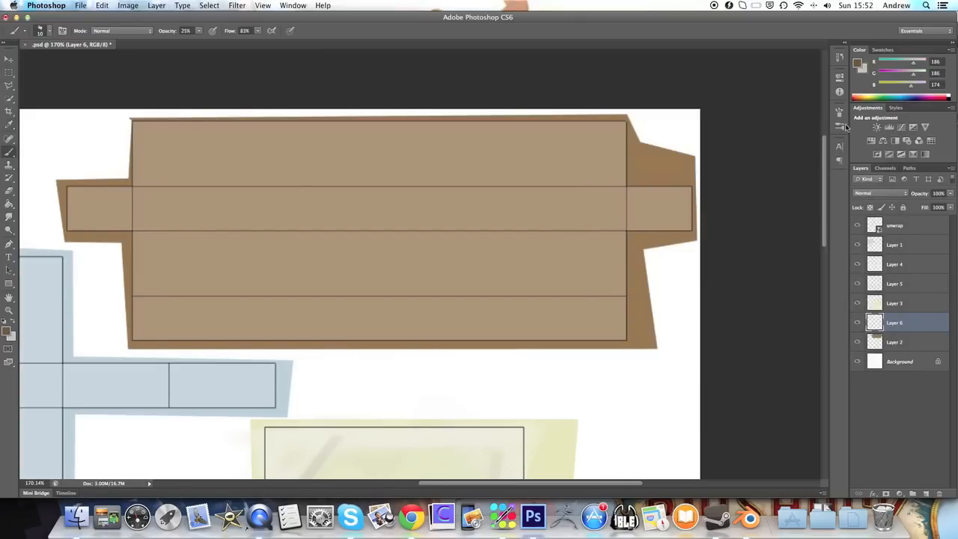
# Leave the brush's Transfer option off and set its Shape Dynamics size control to Pen Pressure
pyautogui.click(840, 126)
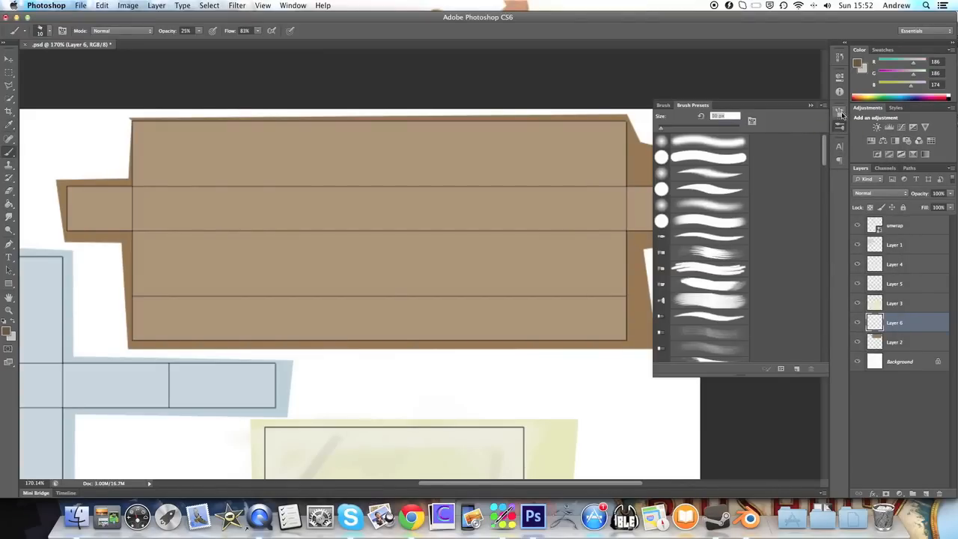
pyautogui.click(838, 113)
pyautogui.click(665, 192)
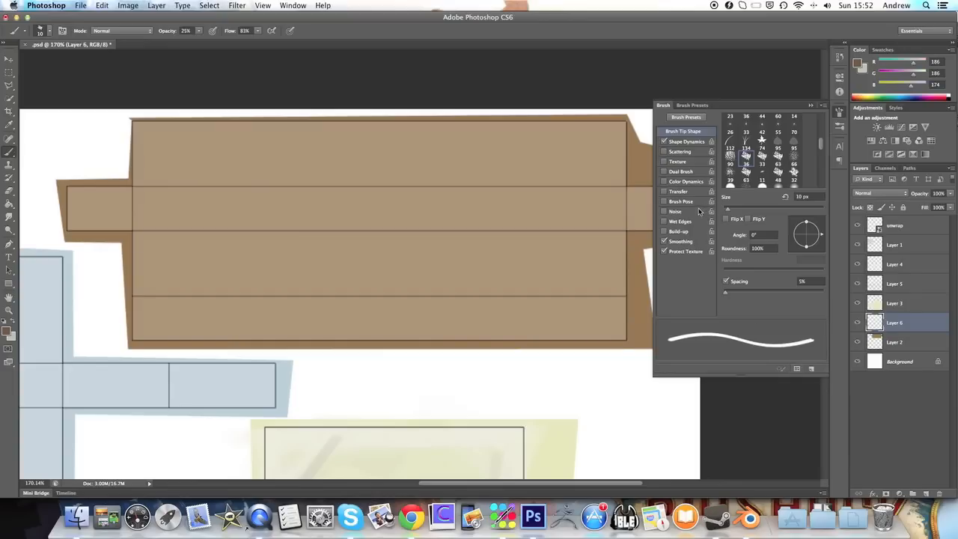
pyautogui.click(664, 191)
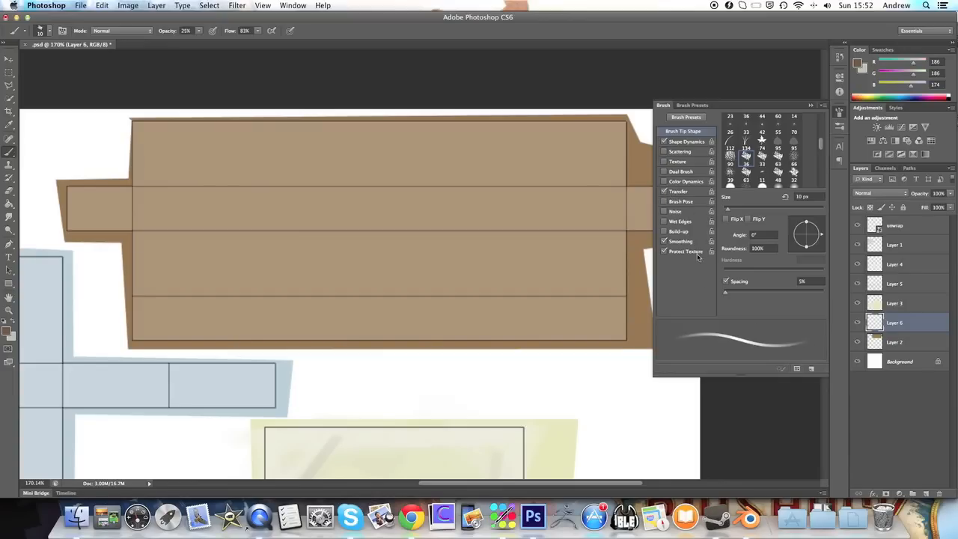
pyautogui.click(664, 192)
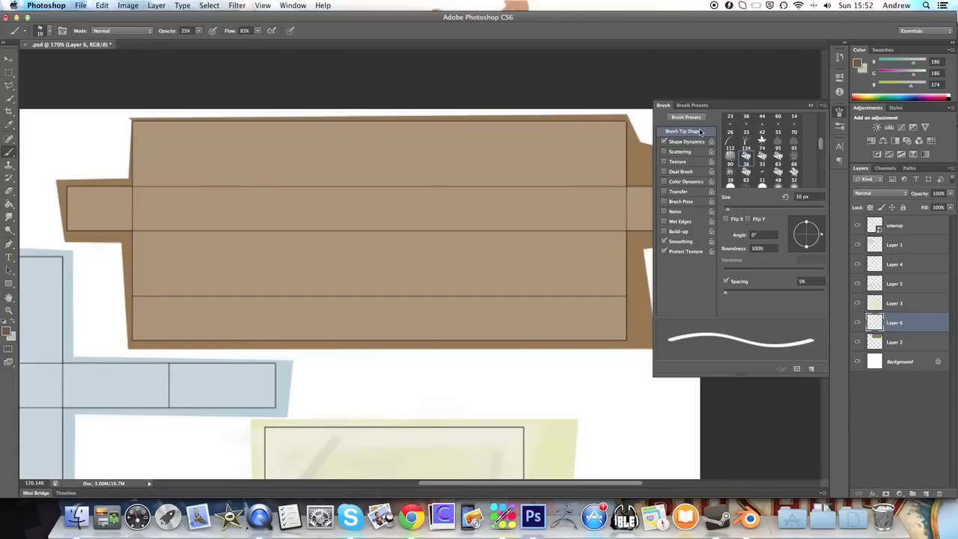
pyautogui.click(695, 143)
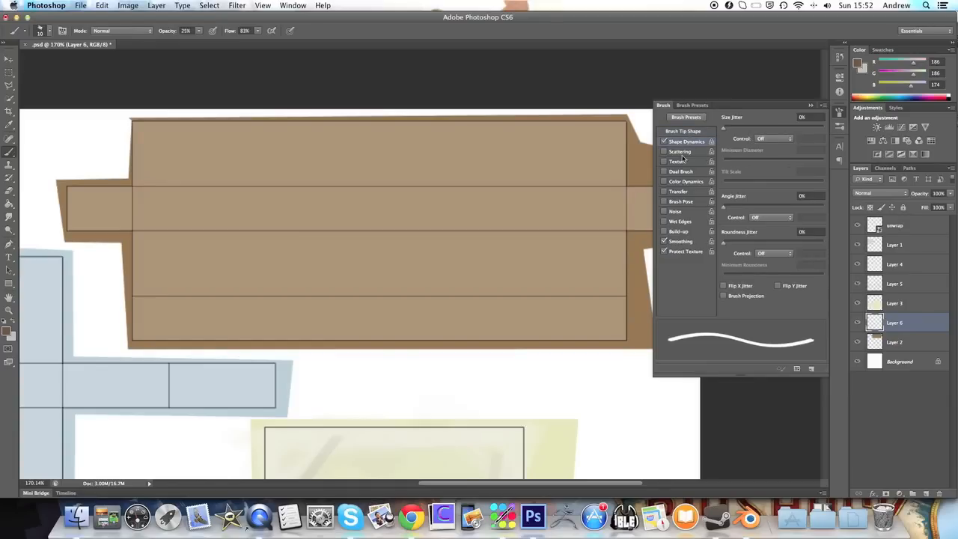
pyautogui.click(774, 139)
pyautogui.click(771, 157)
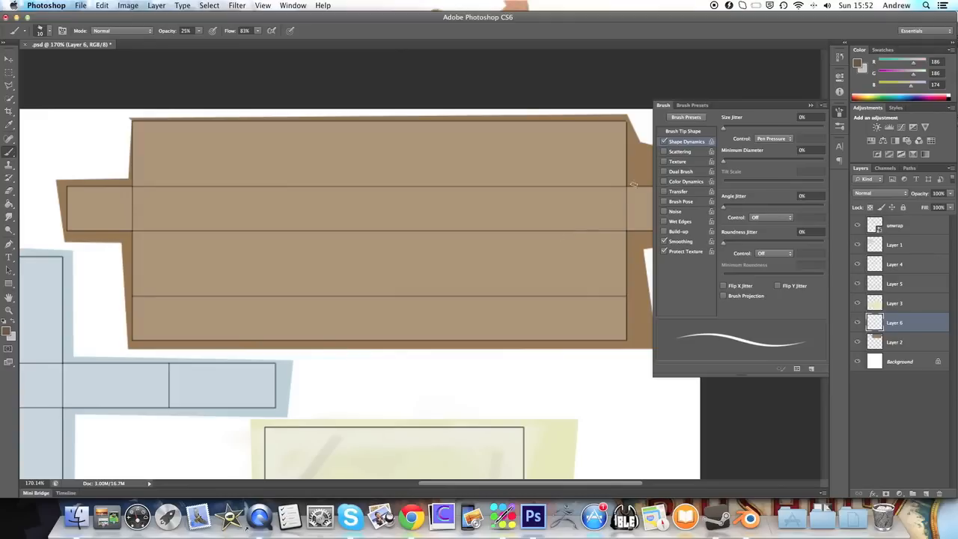
pyautogui.click(811, 105)
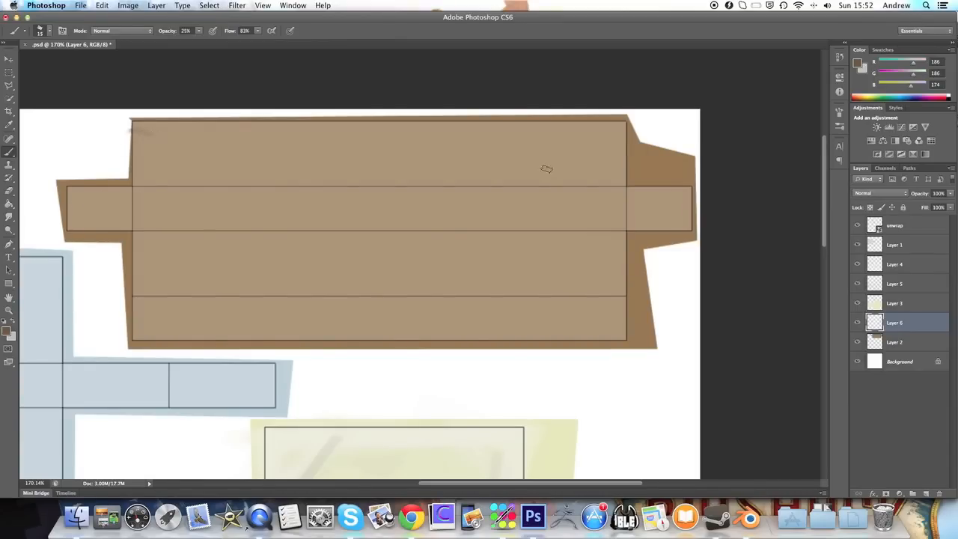
# Raise the brush opacity to 100% and paint short dark wood-grain strokes along the left edge of the brown island's upper strip
pyautogui.click(198, 31)
pyautogui.moveTo(201, 43); pyautogui.dragTo(241, 43)
pyautogui.click(137, 132)
pyautogui.moveTo(141, 135); pyautogui.dragTo(143, 133)
pyautogui.moveTo(134, 160); pyautogui.dragTo(152, 157)
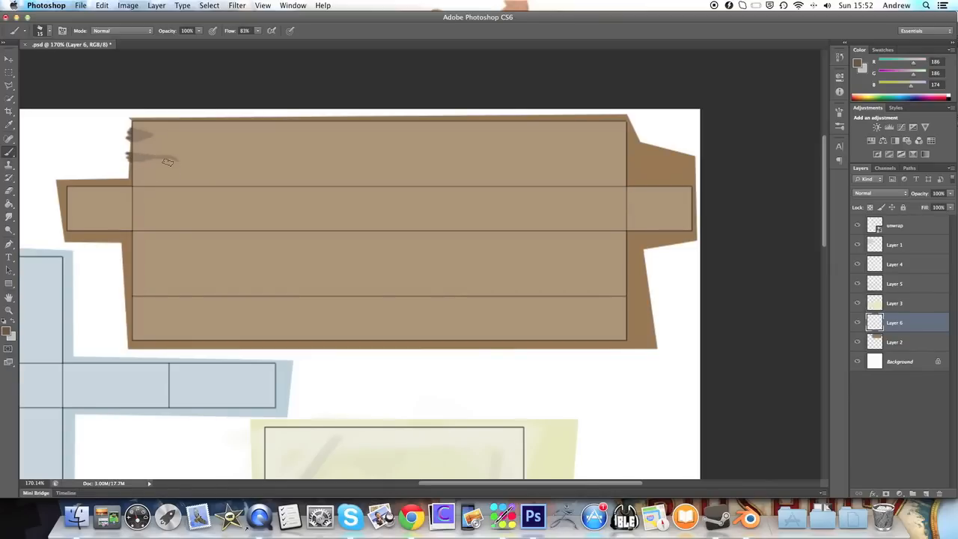
pyautogui.moveTo(169, 157)
pyautogui.mouseDown()
pyautogui.moveTo(129, 173)
pyautogui.moveTo(142, 172)
pyautogui.mouseUp()
# Paint long wavy dark grain lines across the upper and middle parts of the strip's left half
pyautogui.moveTo(149, 134)
pyautogui.mouseDown()
pyautogui.moveTo(216, 131)
pyautogui.moveTo(196, 132)
pyautogui.moveTo(271, 146)
pyautogui.mouseUp()
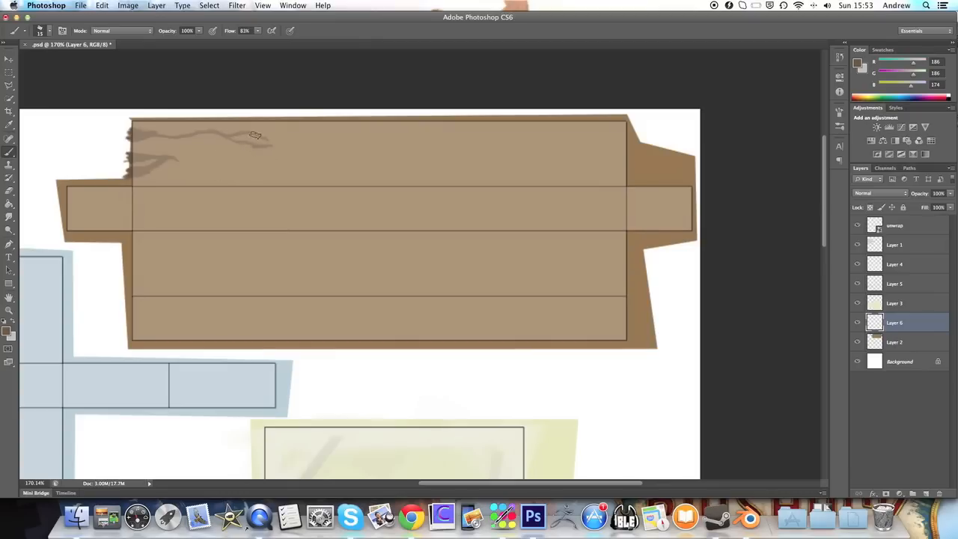
pyautogui.moveTo(273, 145); pyautogui.dragTo(302, 143)
pyautogui.moveTo(296, 134)
pyautogui.mouseDown()
pyautogui.moveTo(352, 145)
pyautogui.moveTo(345, 140)
pyautogui.moveTo(382, 140)
pyautogui.mouseUp()
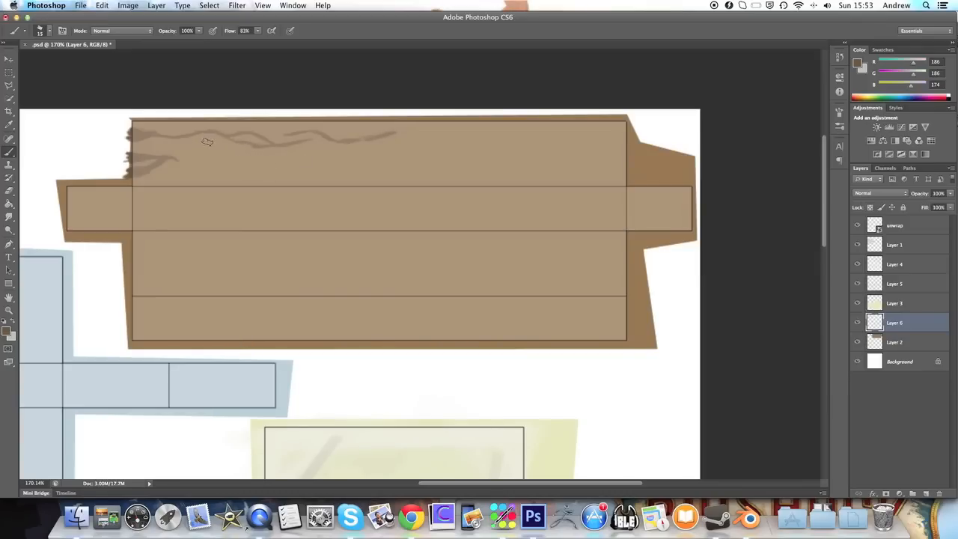
pyautogui.moveTo(238, 157); pyautogui.dragTo(315, 151)
pyautogui.moveTo(306, 164); pyautogui.dragTo(365, 155)
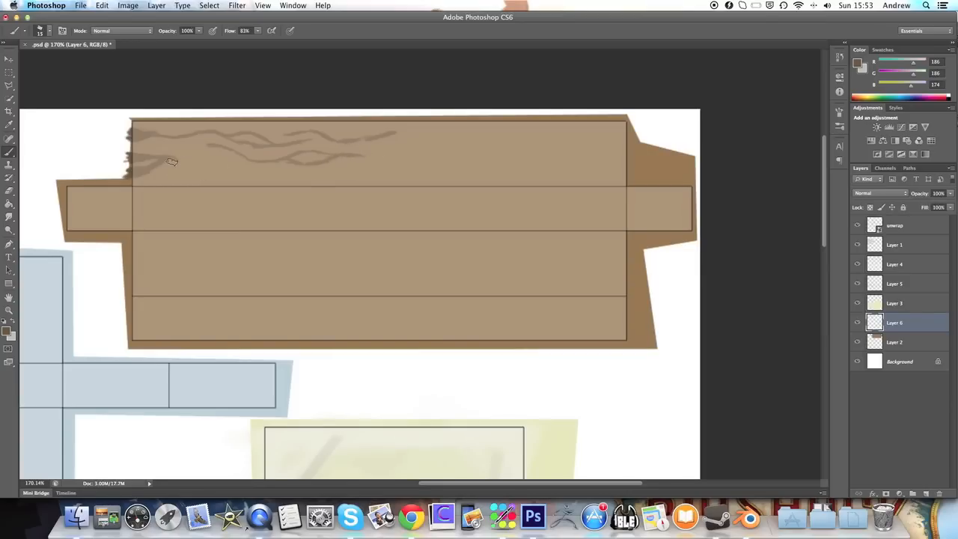
# Add a short branching mark and more wavy dark grain lines along the lower part of the strip's left half
pyautogui.moveTo(237, 154); pyautogui.dragTo(239, 164)
pyautogui.press('super+z')
pyautogui.press('super+z')
pyautogui.moveTo(223, 165); pyautogui.dragTo(248, 175)
pyautogui.moveTo(183, 176)
pyautogui.mouseDown()
pyautogui.moveTo(213, 175)
pyautogui.moveTo(200, 178)
pyautogui.moveTo(269, 196)
pyautogui.moveTo(240, 188)
pyautogui.moveTo(304, 180)
pyautogui.mouseUp()
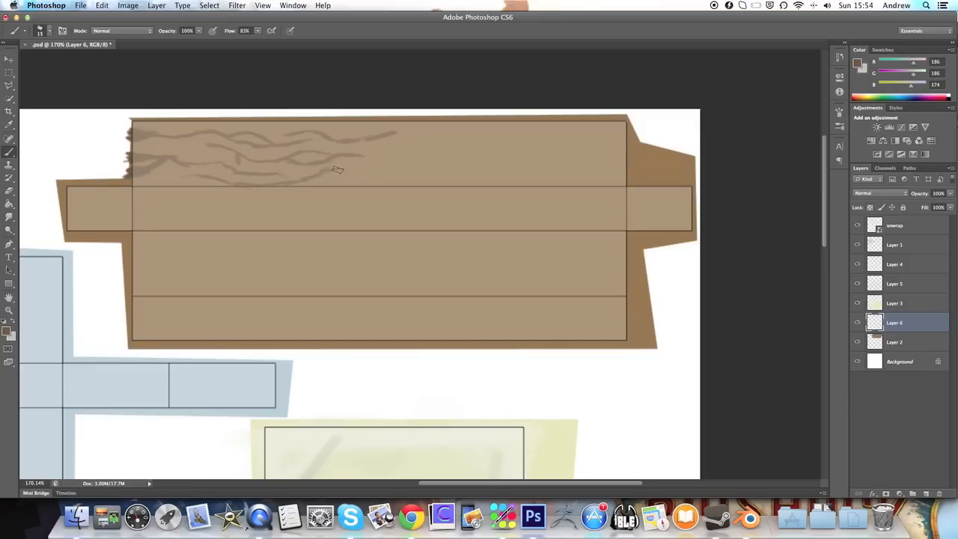
# Continue the dark wavy grain across the right half of the upper strip, running slightly past its right edge
pyautogui.moveTo(379, 162)
pyautogui.mouseDown()
pyautogui.moveTo(407, 152)
pyautogui.moveTo(363, 167)
pyautogui.moveTo(447, 150)
pyautogui.mouseUp()
pyautogui.moveTo(355, 178)
pyautogui.mouseDown()
pyautogui.moveTo(384, 169)
pyautogui.moveTo(374, 177)
pyautogui.moveTo(418, 176)
pyautogui.moveTo(398, 174)
pyautogui.moveTo(428, 163)
pyautogui.moveTo(398, 173)
pyautogui.moveTo(447, 172)
pyautogui.moveTo(423, 166)
pyautogui.moveTo(449, 164)
pyautogui.moveTo(426, 171)
pyautogui.moveTo(426, 157)
pyautogui.moveTo(476, 161)
pyautogui.moveTo(456, 159)
pyautogui.moveTo(491, 174)
pyautogui.moveTo(470, 164)
pyautogui.moveTo(558, 155)
pyautogui.moveTo(513, 156)
pyautogui.moveTo(523, 165)
pyautogui.moveTo(540, 152)
pyautogui.moveTo(574, 168)
pyautogui.moveTo(557, 161)
pyautogui.moveTo(608, 156)
pyautogui.moveTo(558, 174)
pyautogui.moveTo(583, 173)
pyautogui.moveTo(568, 166)
pyautogui.moveTo(595, 168)
pyautogui.moveTo(587, 170)
pyautogui.moveTo(632, 143)
pyautogui.mouseUp()
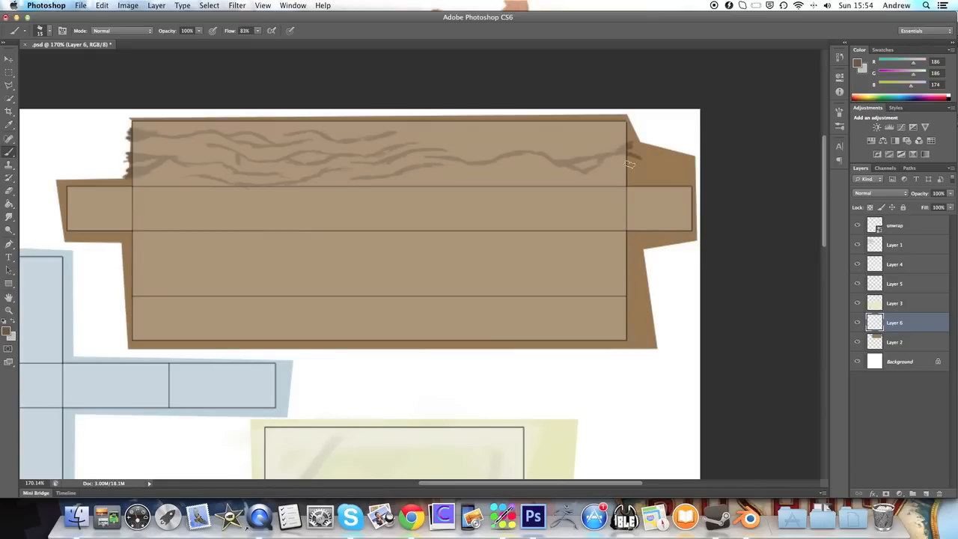
pyautogui.moveTo(626, 161)
pyautogui.mouseDown()
pyautogui.moveTo(648, 174)
pyautogui.moveTo(617, 163)
pyautogui.moveTo(647, 173)
pyautogui.moveTo(612, 201)
pyautogui.moveTo(627, 178)
pyautogui.moveTo(644, 175)
pyautogui.moveTo(618, 181)
pyautogui.moveTo(637, 183)
pyautogui.moveTo(637, 126)
pyautogui.moveTo(626, 194)
pyautogui.moveTo(531, 170)
pyautogui.moveTo(494, 177)
pyautogui.mouseUp()
pyautogui.moveTo(488, 148)
pyautogui.mouseDown()
pyautogui.moveTo(633, 139)
pyautogui.moveTo(618, 130)
pyautogui.moveTo(629, 127)
pyautogui.mouseUp()
pyautogui.moveTo(414, 133); pyautogui.dragTo(529, 129)
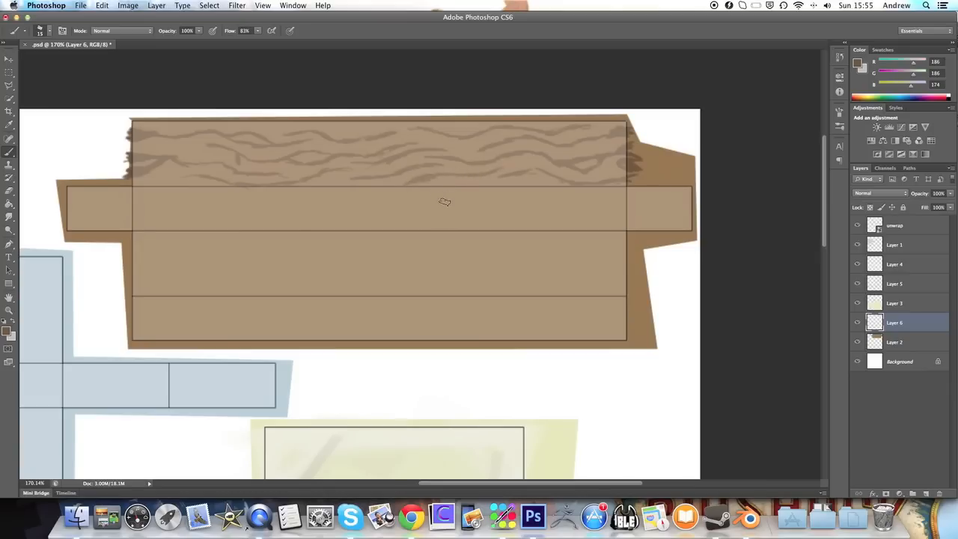
# Reduce the brush size to 9 px and set the foreground color to a light beige, c6be99, for highlights
pyautogui.press('[')
pyautogui.press('[')
pyautogui.click(8, 331)
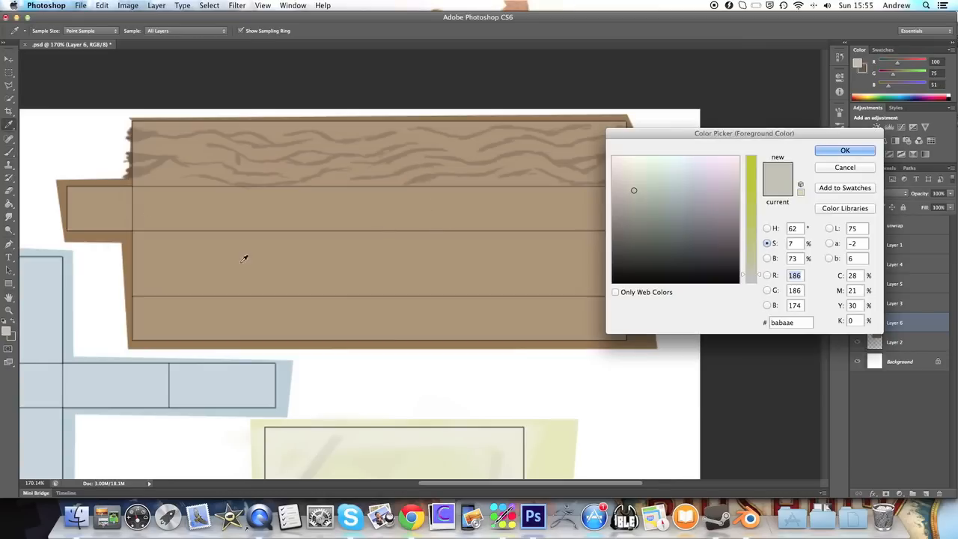
pyautogui.moveTo(634, 190); pyautogui.dragTo(628, 177)
pyautogui.click(749, 265)
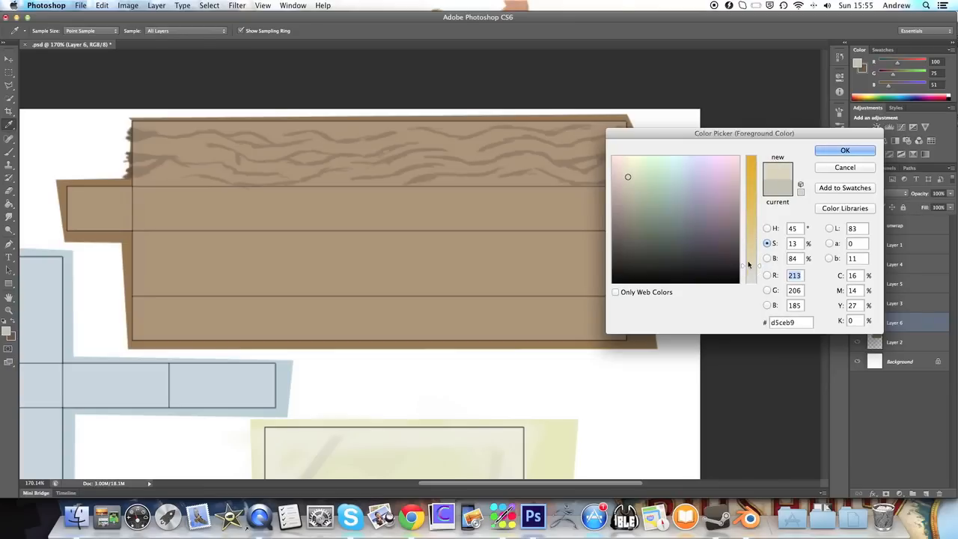
pyautogui.moveTo(749, 265); pyautogui.dragTo(749, 254)
pyautogui.moveTo(628, 177)
pyautogui.mouseDown()
pyautogui.moveTo(628, 196)
pyautogui.moveTo(630, 185)
pyautogui.mouseUp()
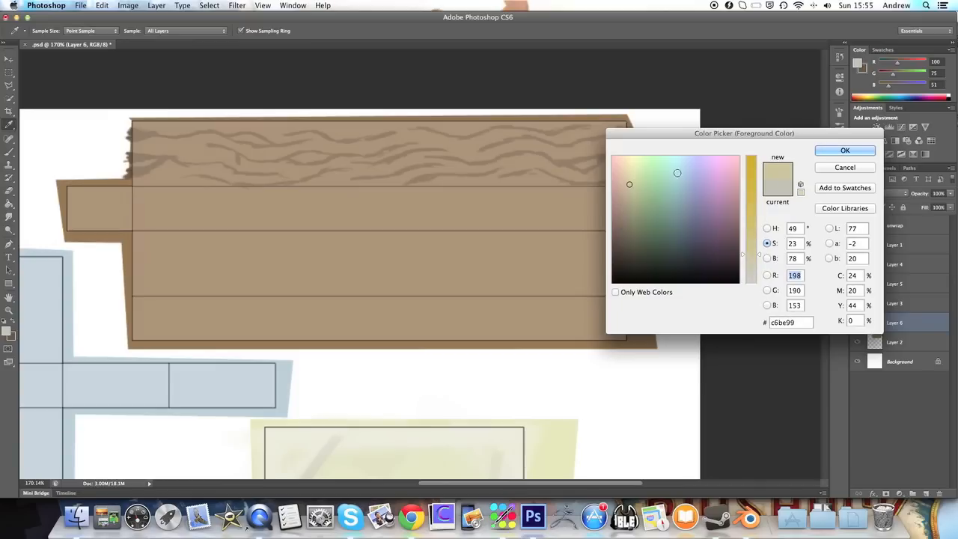
pyautogui.click(844, 150)
pyautogui.press('b')
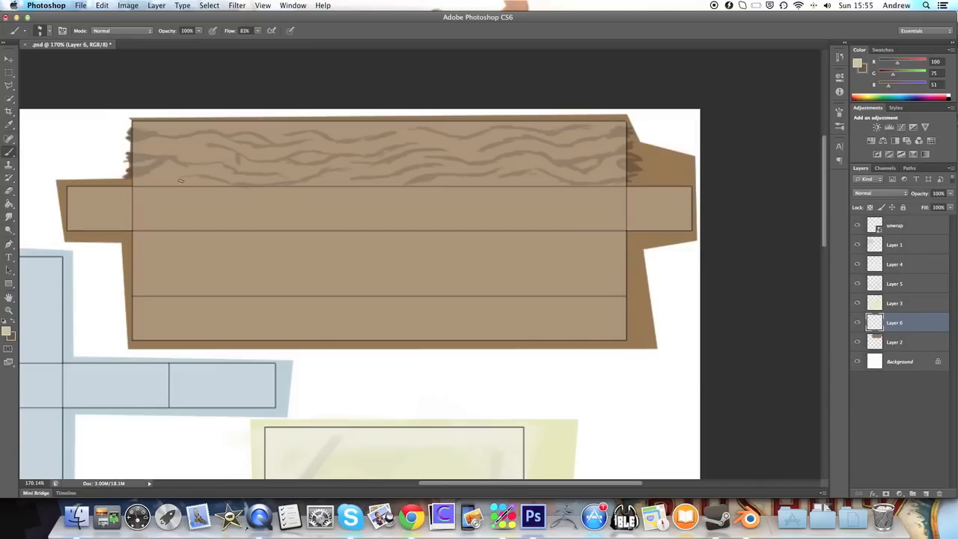
# Paint thin light beige highlights along the dark grain lines in the left half of the upper strip
pyautogui.moveTo(203, 179); pyautogui.dragTo(227, 184)
pyautogui.moveTo(328, 172); pyautogui.dragTo(340, 170)
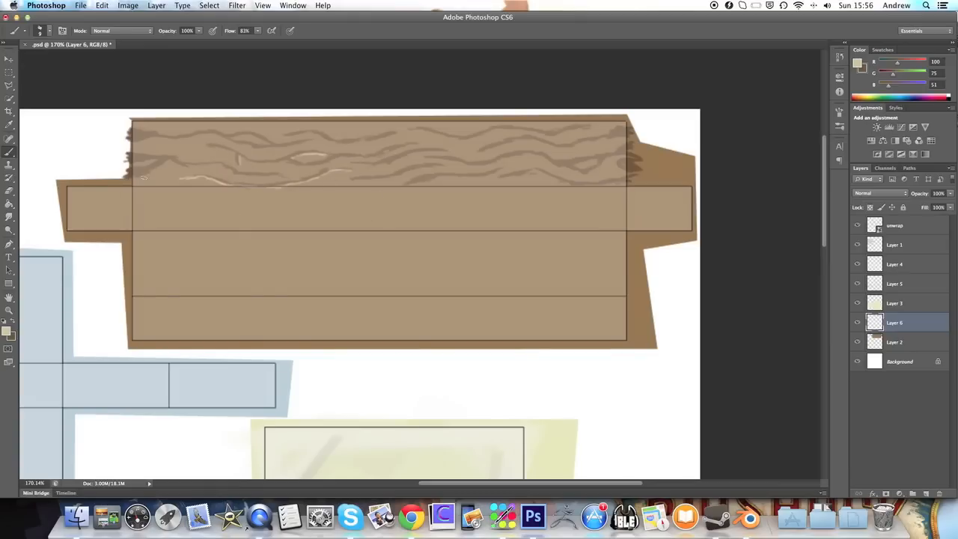
pyautogui.moveTo(146, 174)
pyautogui.mouseDown()
pyautogui.moveTo(220, 162)
pyautogui.moveTo(235, 174)
pyautogui.moveTo(229, 181)
pyautogui.moveTo(269, 175)
pyautogui.mouseUp()
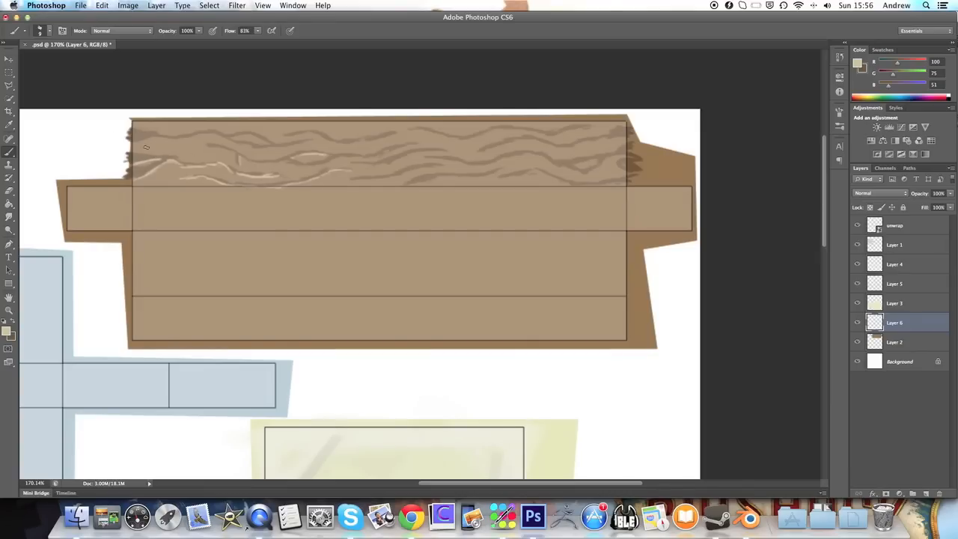
pyautogui.moveTo(136, 145); pyautogui.dragTo(150, 142)
pyautogui.moveTo(194, 134); pyautogui.dragTo(204, 132)
pyautogui.moveTo(215, 134); pyautogui.dragTo(287, 148)
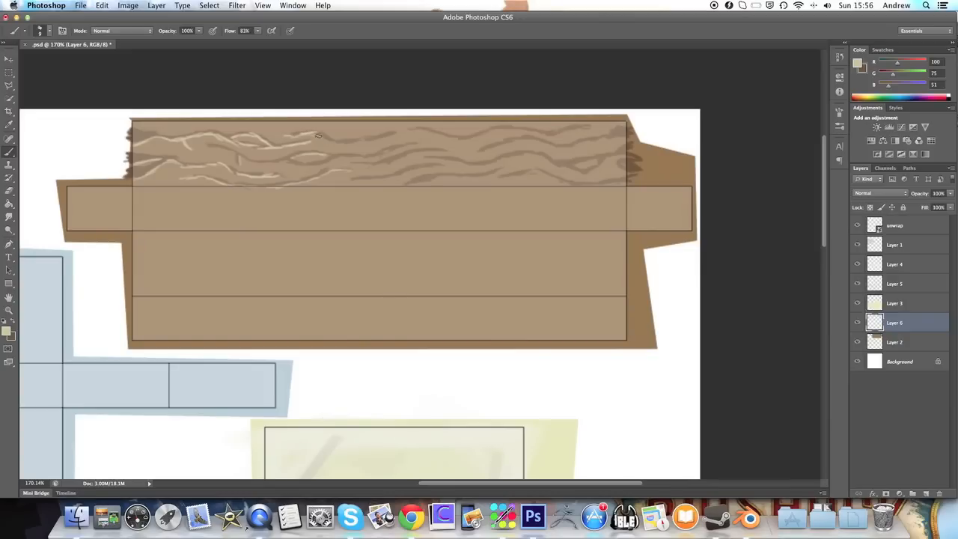
# Continue the thin beige highlights along the grain lines through the middle and right half of the upper strip
pyautogui.moveTo(333, 143); pyautogui.dragTo(397, 134)
pyautogui.moveTo(374, 158); pyautogui.dragTo(416, 145)
pyautogui.moveTo(282, 162); pyautogui.dragTo(315, 166)
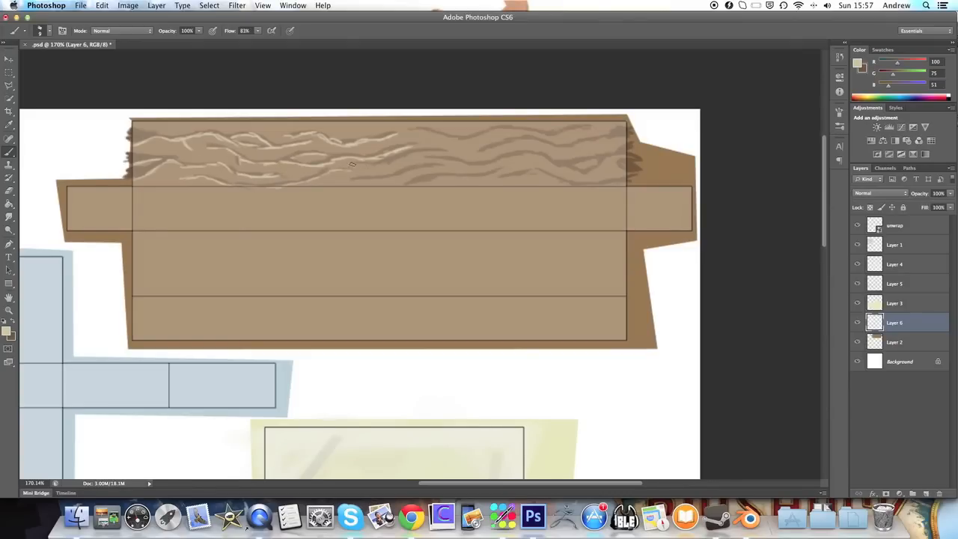
pyautogui.moveTo(370, 164)
pyautogui.mouseDown()
pyautogui.moveTo(449, 151)
pyautogui.moveTo(425, 158)
pyautogui.moveTo(513, 158)
pyautogui.mouseUp()
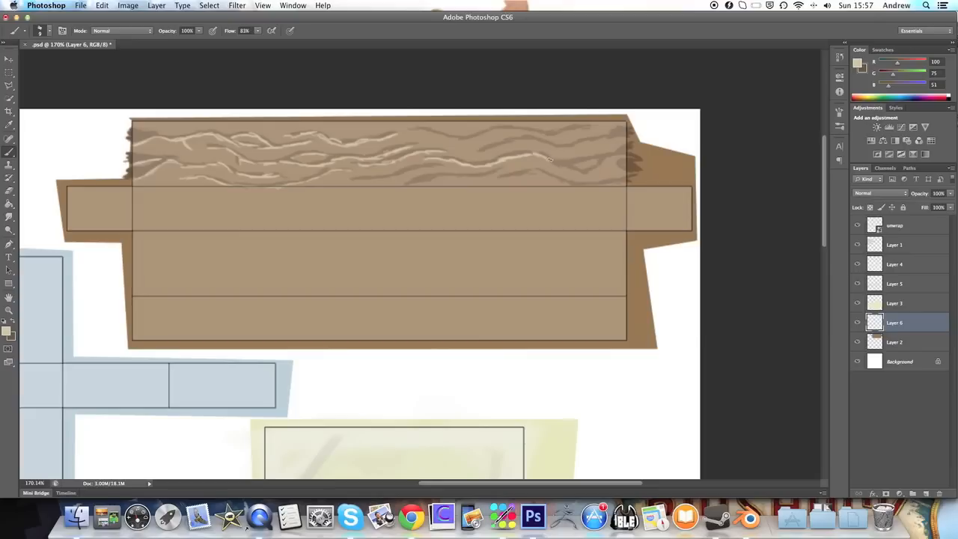
pyautogui.moveTo(552, 166)
pyautogui.mouseDown()
pyautogui.moveTo(582, 174)
pyautogui.moveTo(609, 158)
pyautogui.moveTo(576, 164)
pyautogui.moveTo(620, 161)
pyautogui.mouseUp()
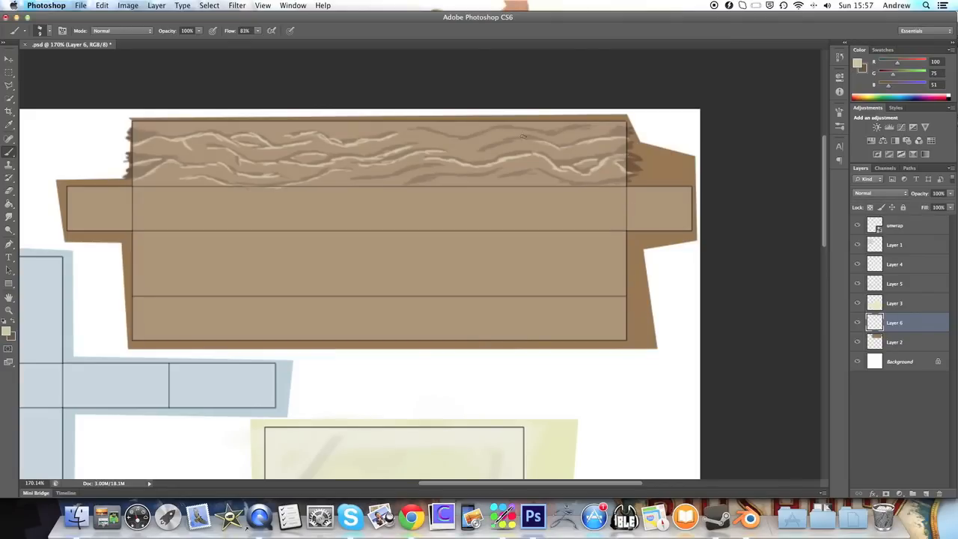
pyautogui.moveTo(408, 132); pyautogui.dragTo(588, 130)
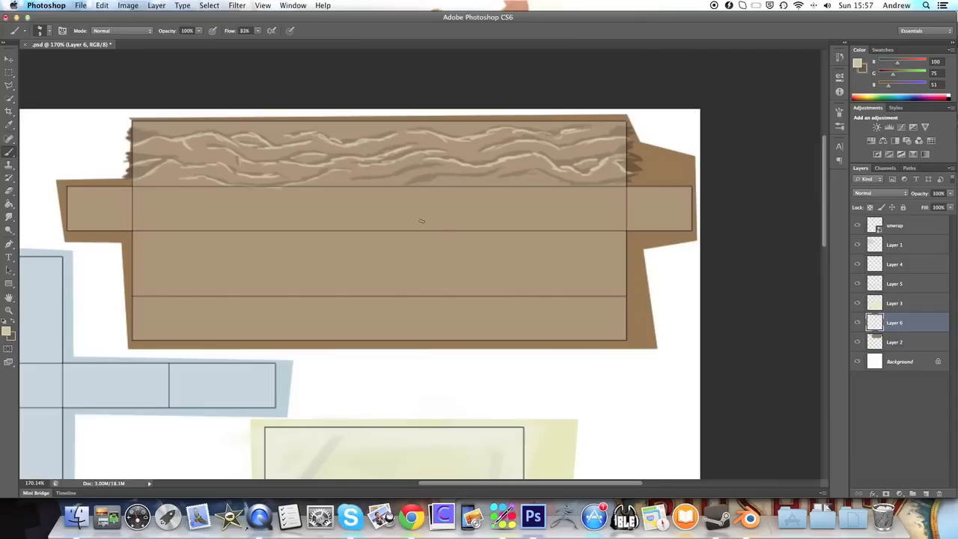
pyautogui.moveTo(352, 172)
pyautogui.mouseDown()
pyautogui.moveTo(422, 167)
pyautogui.moveTo(426, 192)
pyautogui.moveTo(438, 177)
pyautogui.moveTo(494, 173)
pyautogui.moveTo(501, 181)
pyautogui.moveTo(530, 171)
pyautogui.moveTo(594, 186)
pyautogui.moveTo(629, 183)
pyautogui.mouseUp()
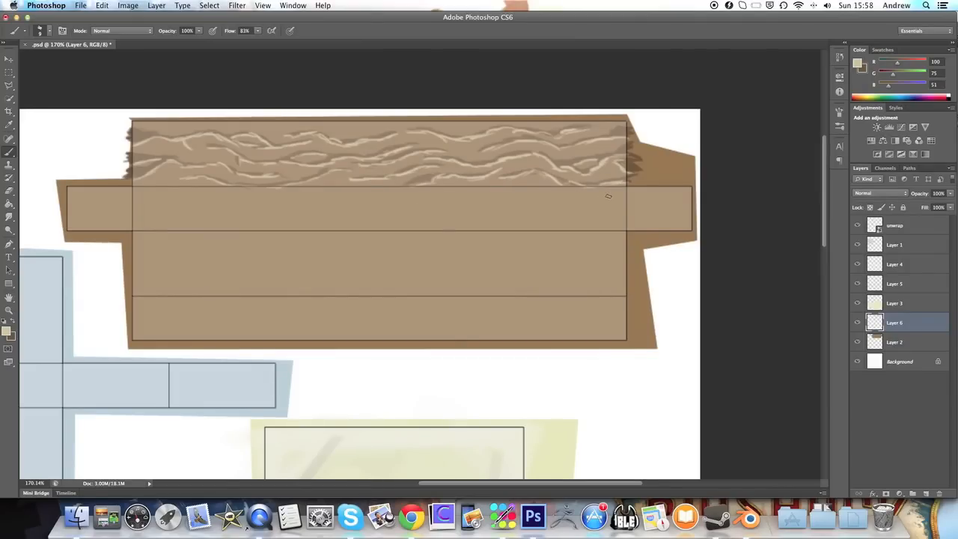
# Select the finished grain strip on Layer 6 and duplicate it downward until copies cover the whole main part of the island
pyautogui.click(9, 72)
pyautogui.moveTo(114, 109); pyautogui.dragTo(650, 199)
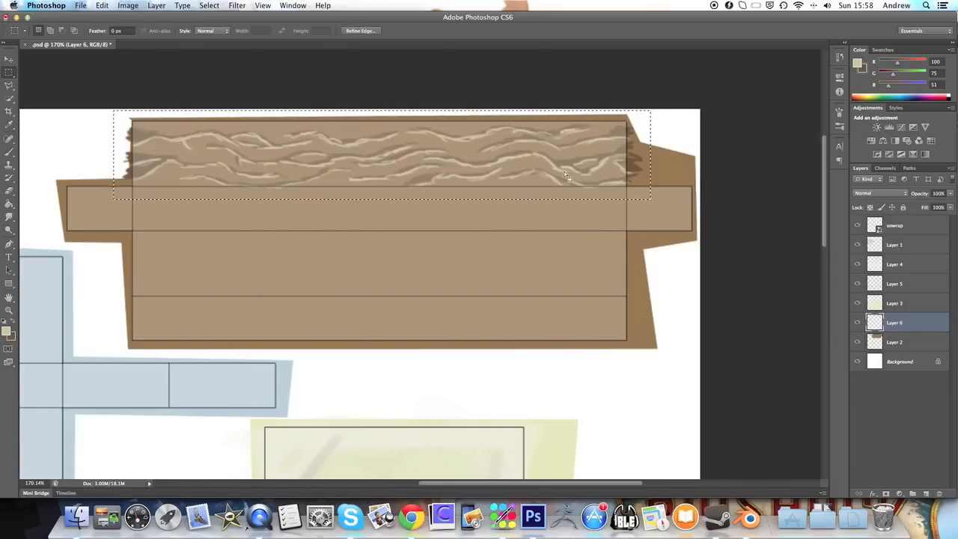
pyautogui.click(9, 58)
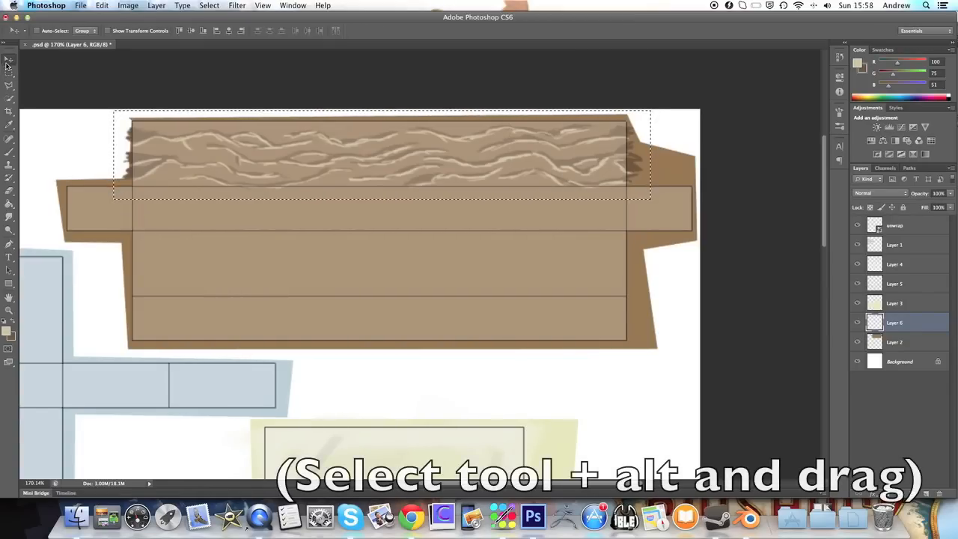
pyautogui.moveTo(364, 150); pyautogui.dragTo(350, 337)
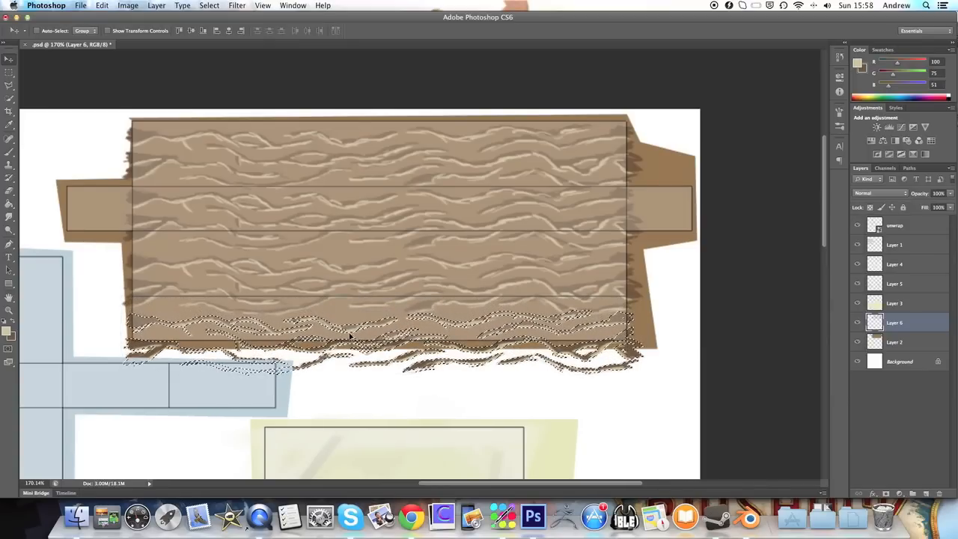
# Deselect the last copy and delete the grain that overflows below the brown island's lower outline
pyautogui.click(9, 72)
pyautogui.click(93, 320)
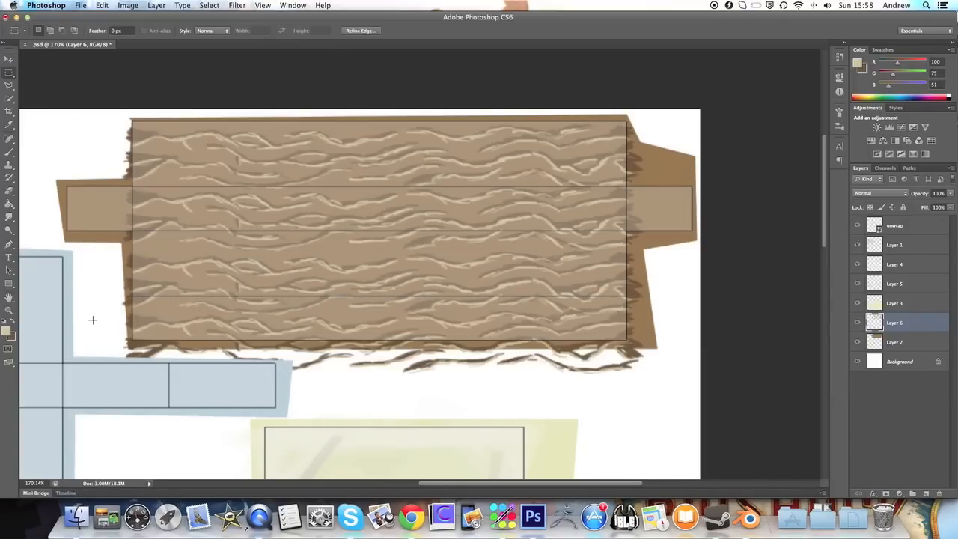
pyautogui.moveTo(88, 337); pyautogui.dragTo(599, 440)
pyautogui.press('Delete')
pyautogui.click(67, 286)
pyautogui.moveTo(589, 329); pyautogui.dragTo(661, 383)
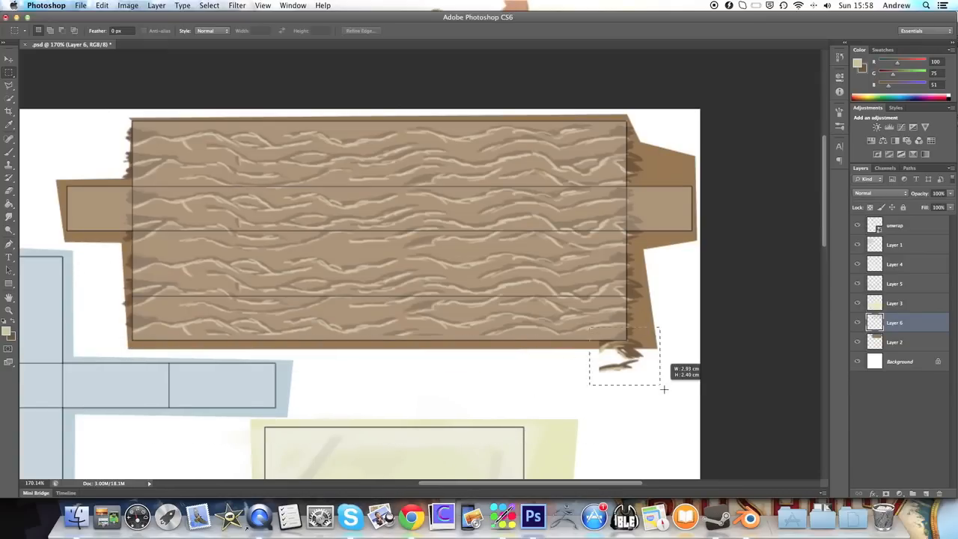
pyautogui.press('Delete')
pyautogui.click(543, 356)
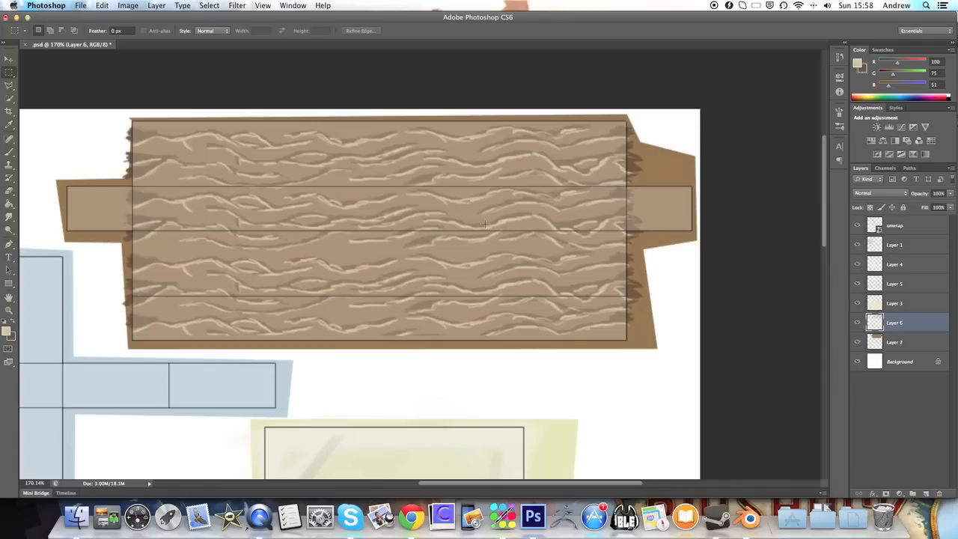
# Add a new layer directly above Layer 2, beneath the grain layer
pyautogui.click(896, 302)
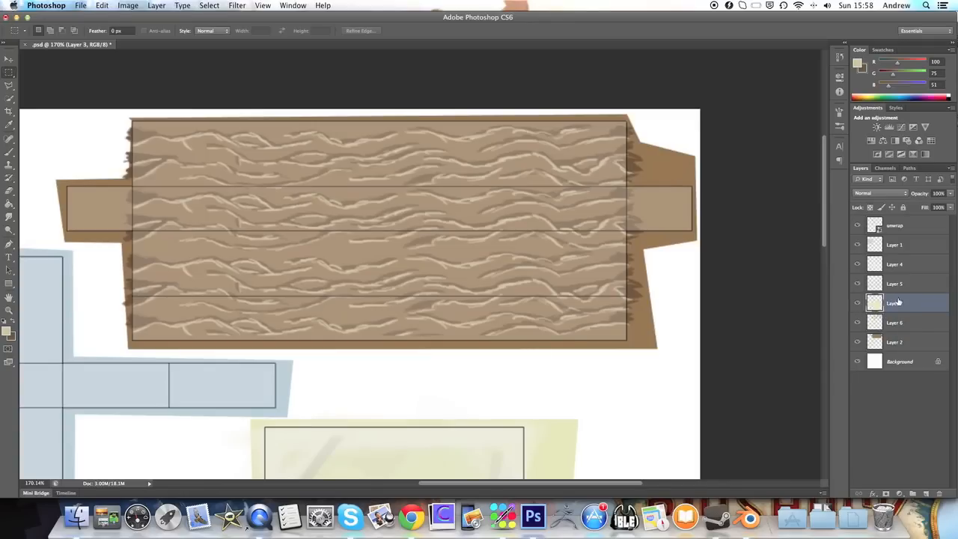
pyautogui.click(911, 324)
pyautogui.click(912, 347)
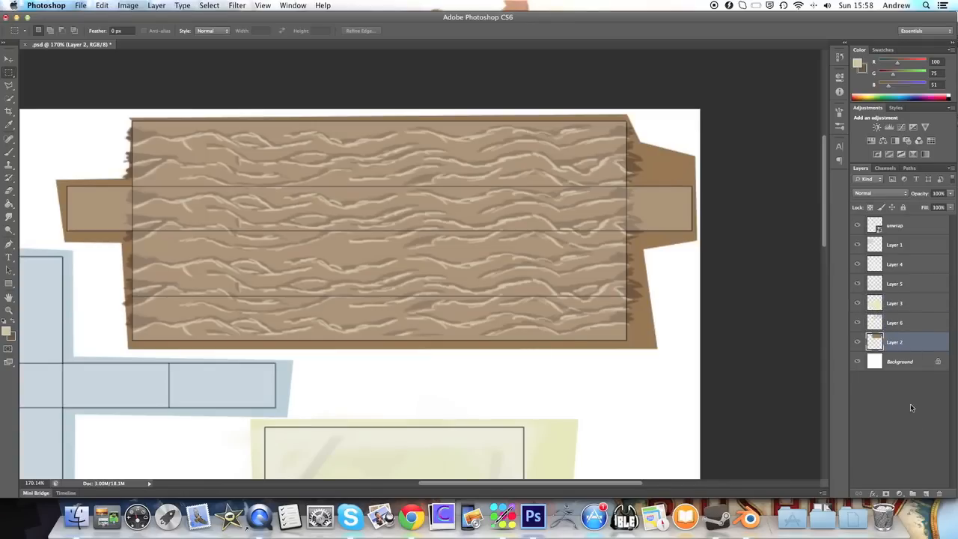
pyautogui.click(929, 493)
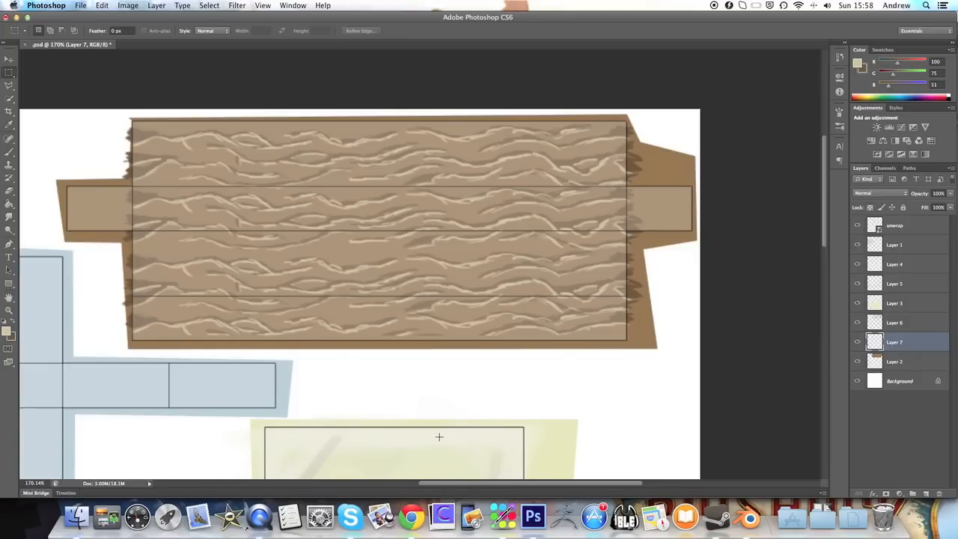
# Turn on the brush's Transfer option and turn off Shape Dynamics
pyautogui.click(840, 129)
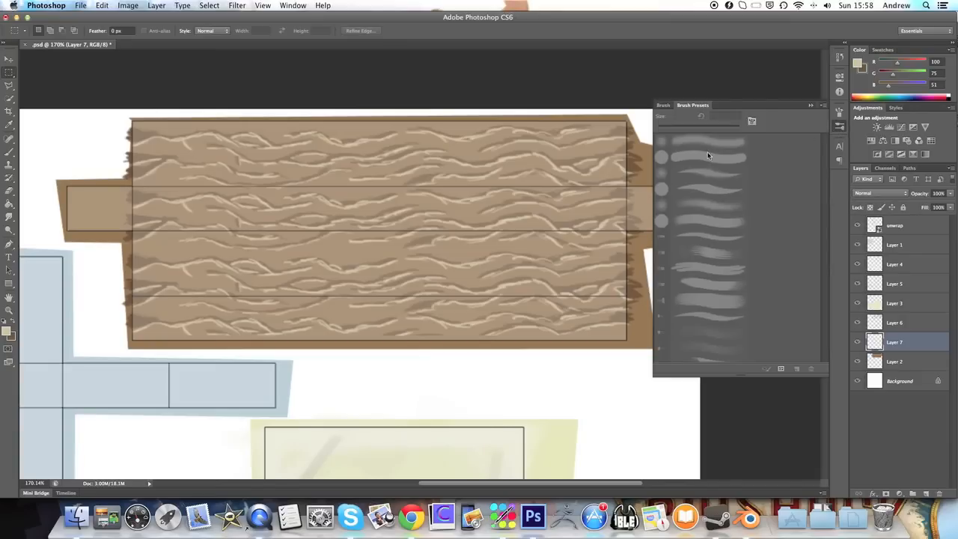
pyautogui.click(838, 115)
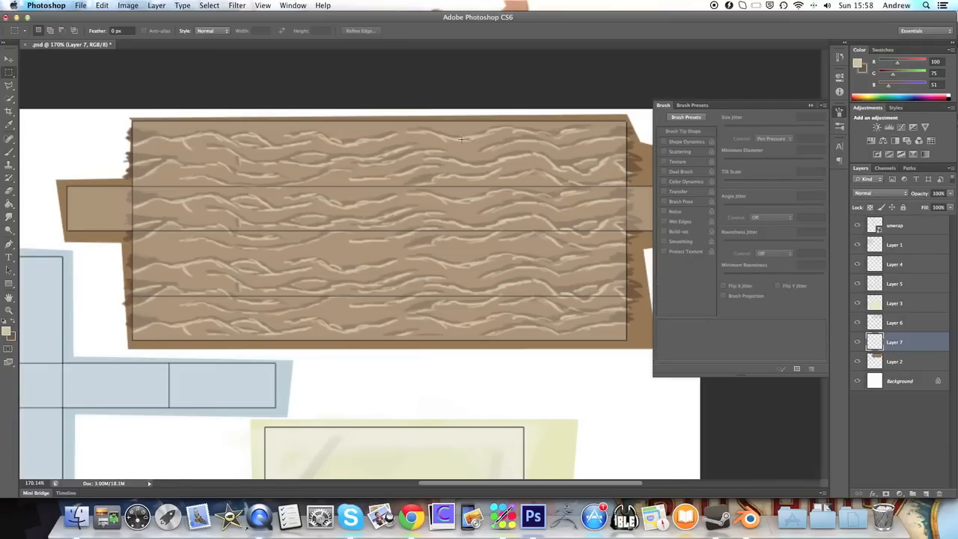
pyautogui.click(9, 151)
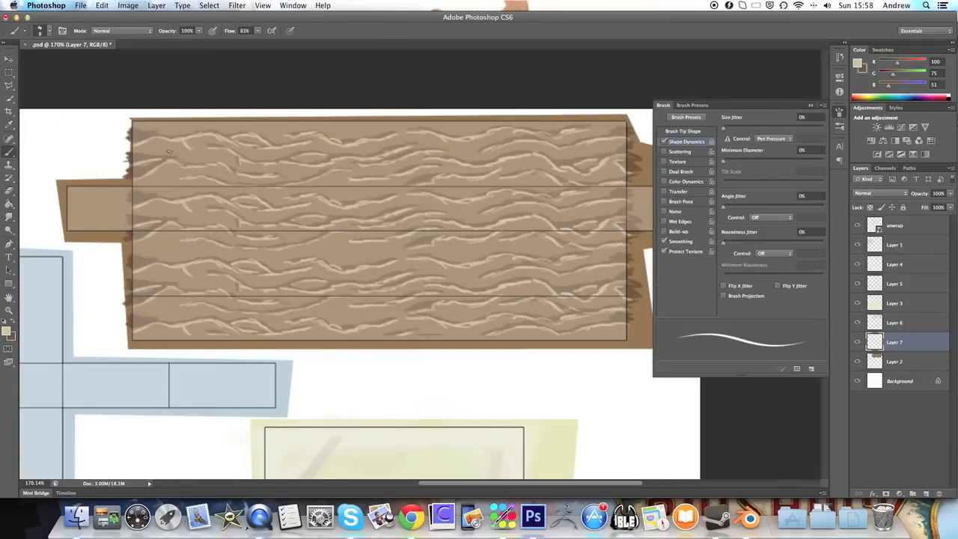
pyautogui.click(664, 193)
pyautogui.click(664, 141)
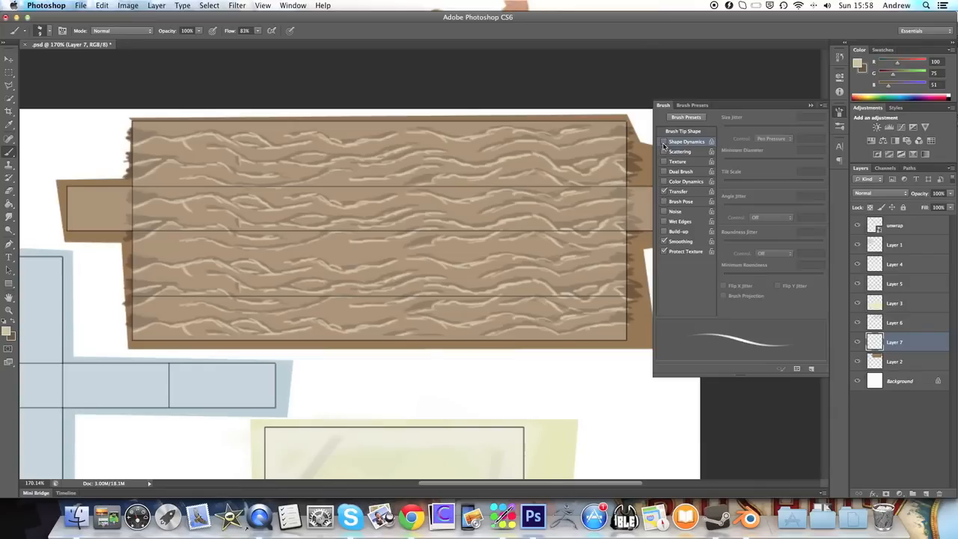
pyautogui.click(813, 106)
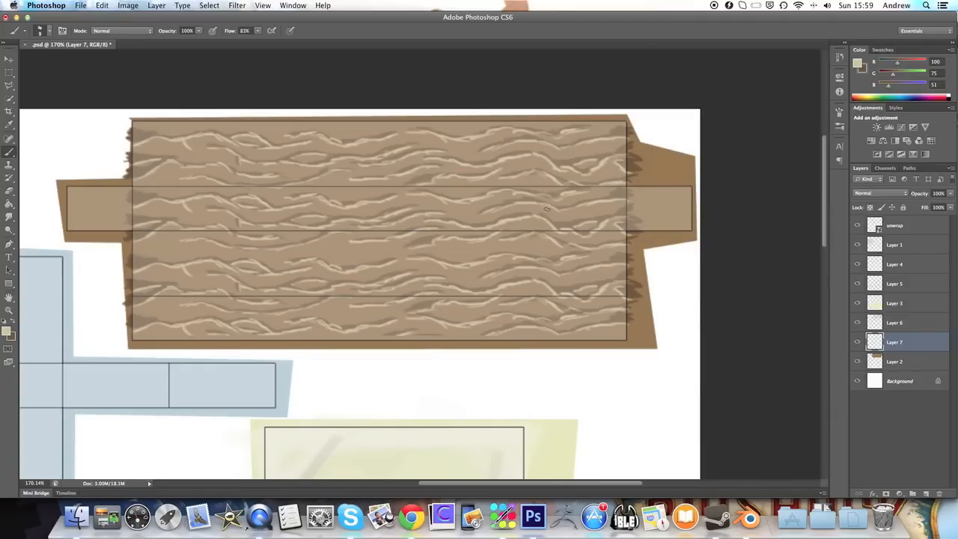
# Paint soft light-beige highlights on Layer 7 with a size 20 brush, between the grain lines and around both end flaps of the brown island
pyautogui.press(']')
pyautogui.keyDown('alt'); pyautogui.click(669, 200); pyautogui.keyUp('alt')
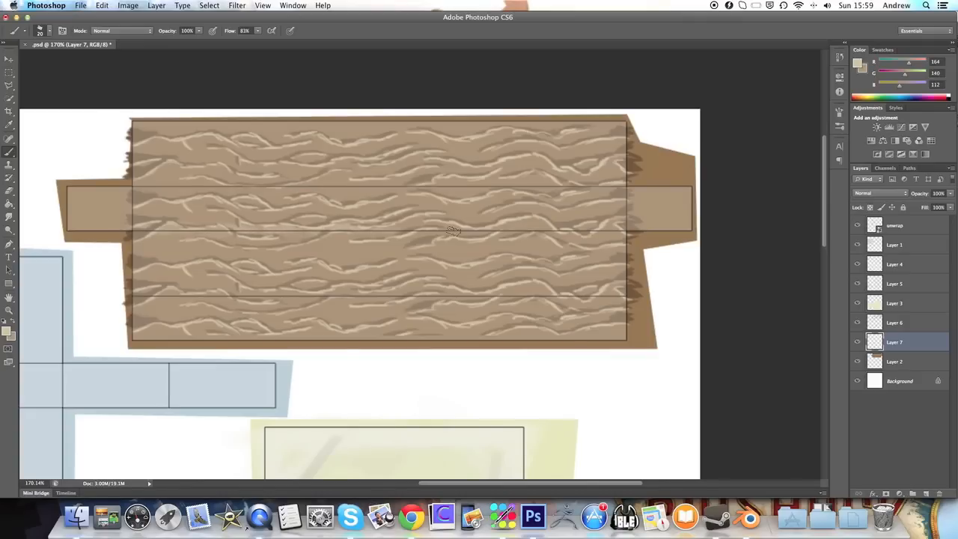
pyautogui.moveTo(625, 194)
pyautogui.mouseDown()
pyautogui.moveTo(619, 237)
pyautogui.moveTo(632, 216)
pyautogui.moveTo(585, 220)
pyautogui.mouseUp()
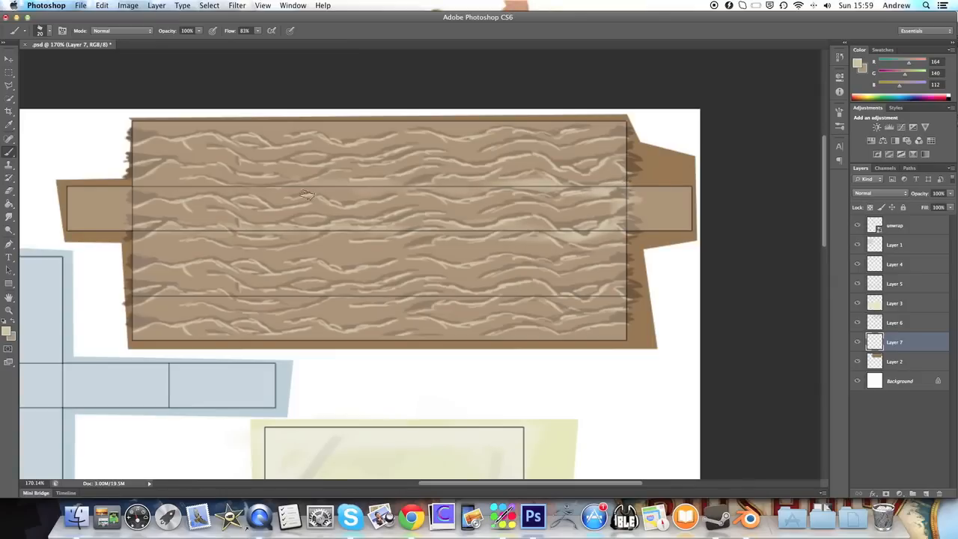
pyautogui.moveTo(139, 200)
pyautogui.mouseDown()
pyautogui.moveTo(139, 229)
pyautogui.moveTo(118, 222)
pyautogui.moveTo(135, 219)
pyautogui.moveTo(72, 232)
pyautogui.moveTo(73, 192)
pyautogui.moveTo(64, 193)
pyautogui.moveTo(137, 188)
pyautogui.mouseUp()
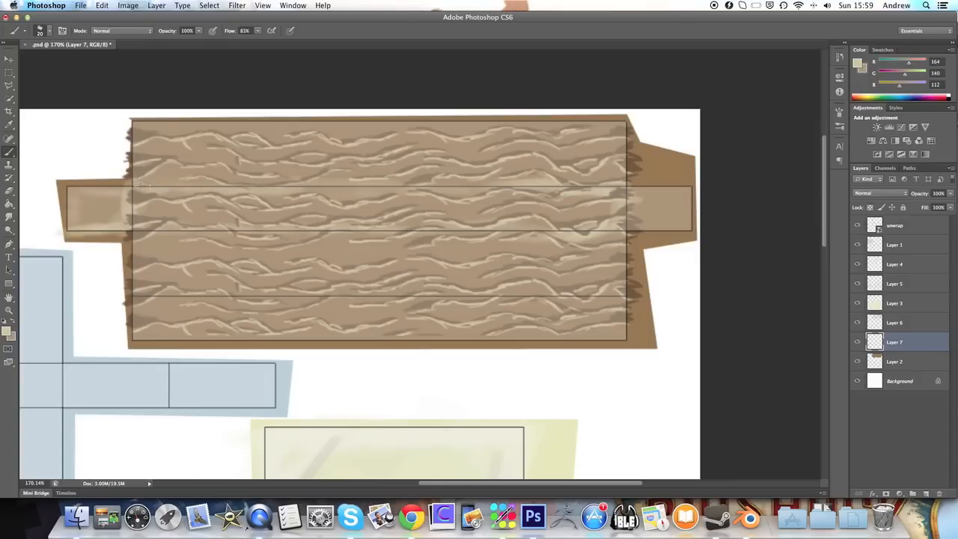
pyautogui.moveTo(126, 128)
pyautogui.mouseDown()
pyautogui.moveTo(456, 118)
pyautogui.moveTo(337, 132)
pyautogui.moveTo(573, 125)
pyautogui.moveTo(502, 123)
pyautogui.moveTo(615, 131)
pyautogui.mouseUp()
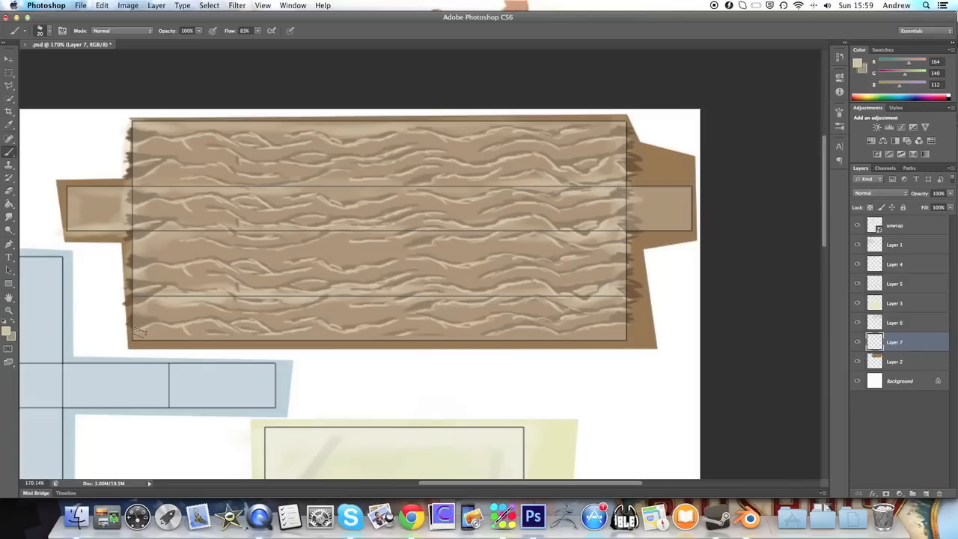
pyautogui.moveTo(350, 338); pyautogui.dragTo(626, 336)
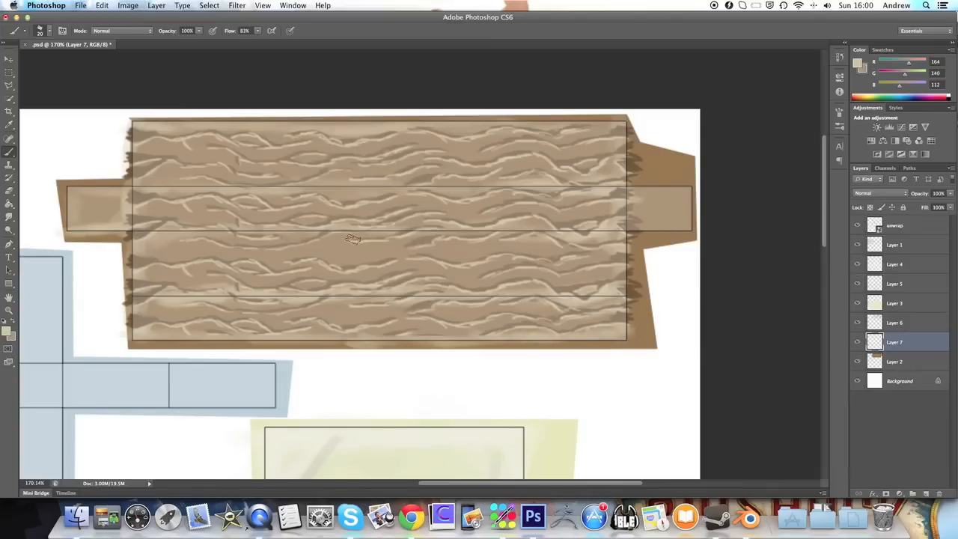
pyautogui.moveTo(634, 216)
pyautogui.mouseDown()
pyautogui.moveTo(703, 208)
pyautogui.moveTo(689, 190)
pyautogui.moveTo(678, 210)
pyautogui.moveTo(645, 190)
pyautogui.mouseUp()
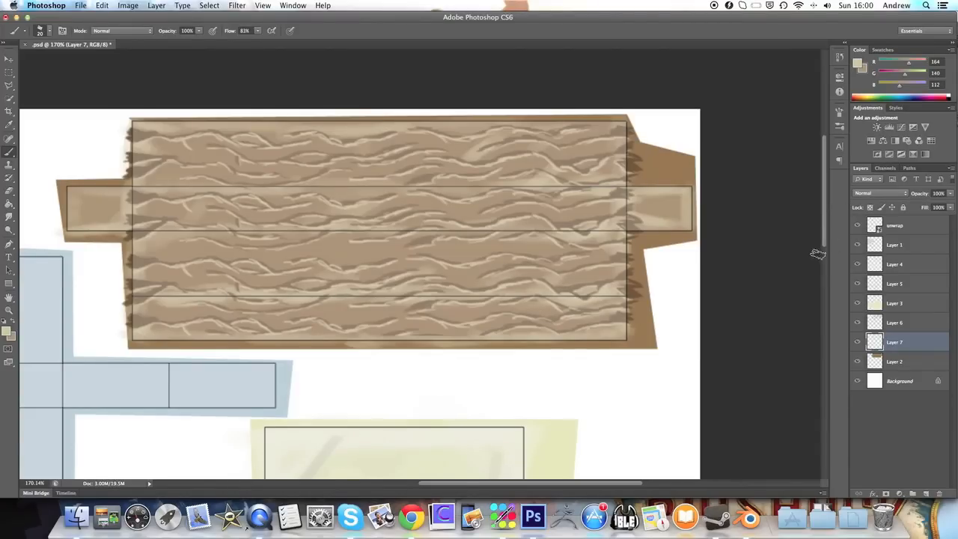
pyautogui.click(858, 226)
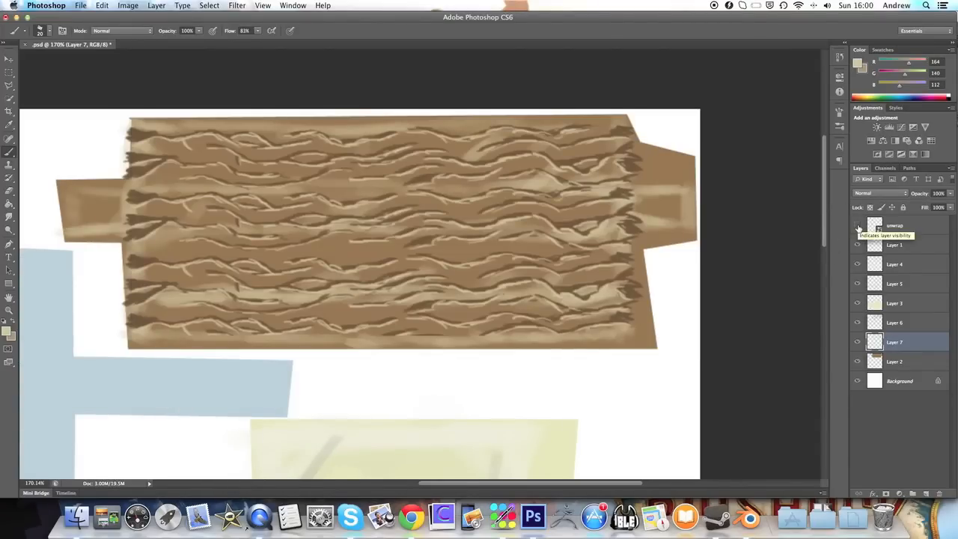
pyautogui.click(858, 226)
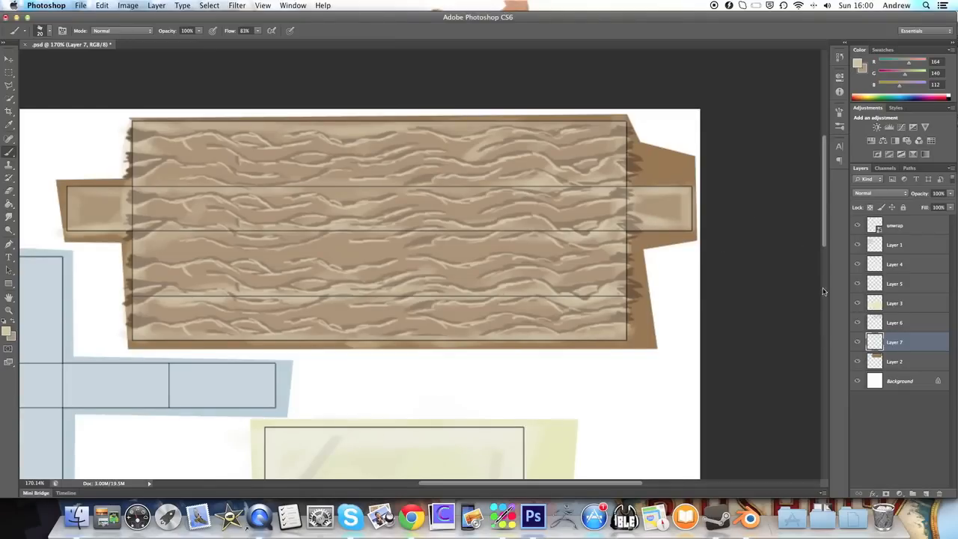
# Select Layer 6, sample the dark grain brown and turn off the brush's Transfer option for end-grain strokes on the right flap
pyautogui.click(858, 227)
pyautogui.click(911, 320)
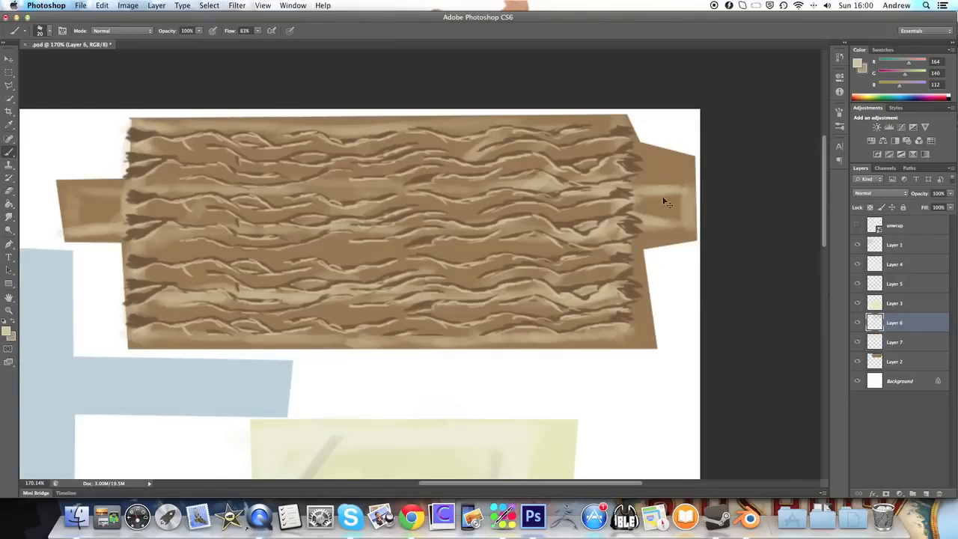
pyautogui.keyDown('alt'); pyautogui.click(641, 218); pyautogui.keyUp('alt')
pyautogui.moveTo(640, 219); pyautogui.dragTo(632, 219)
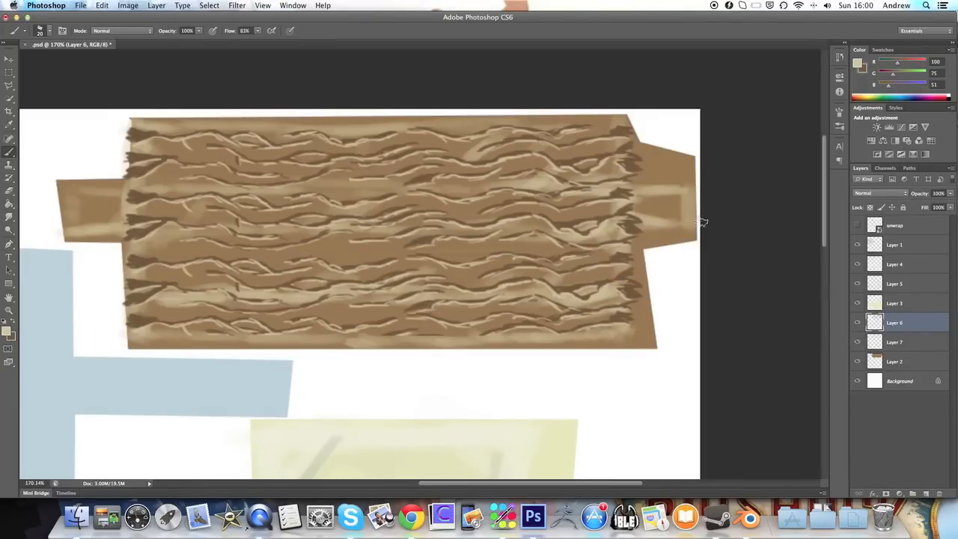
pyautogui.keyDown('alt'); pyautogui.click(650, 236); pyautogui.keyUp('alt')
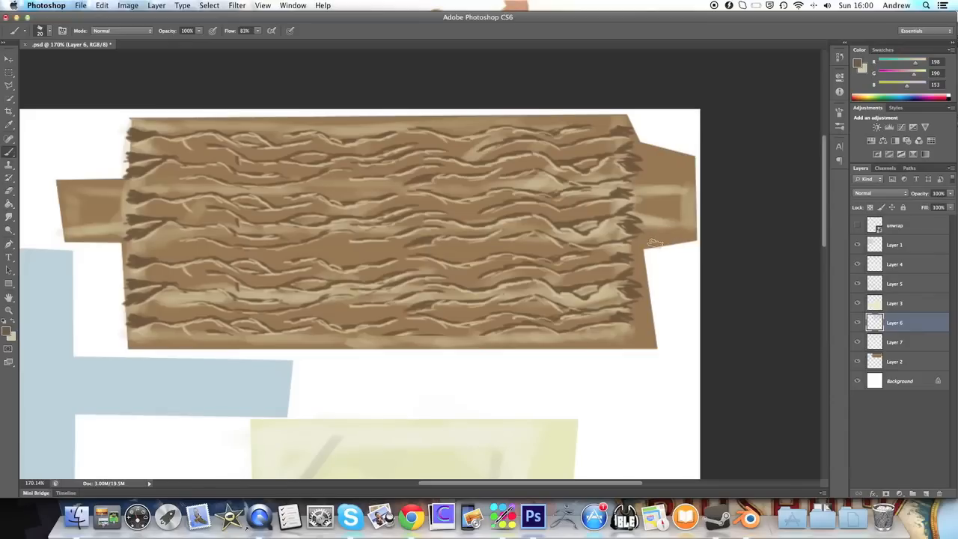
pyautogui.click(840, 114)
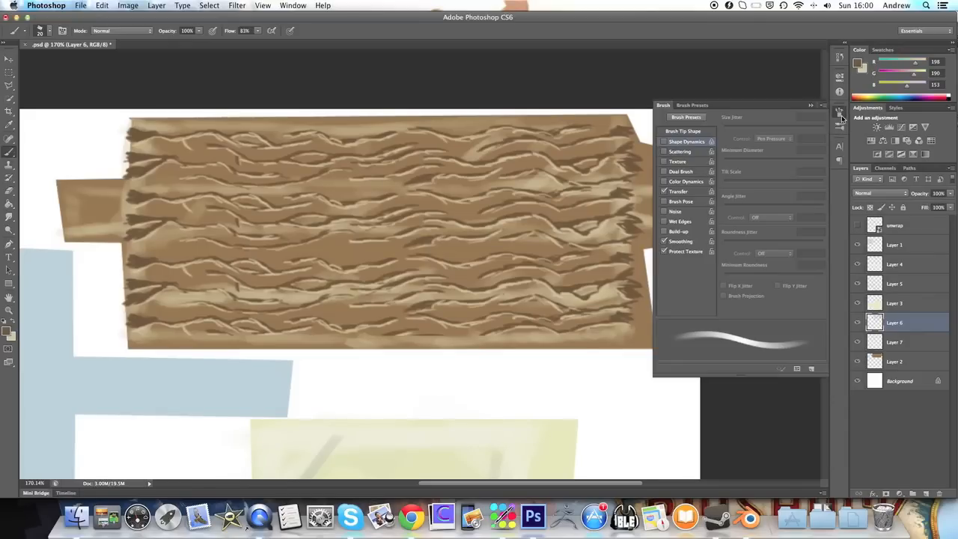
pyautogui.click(664, 192)
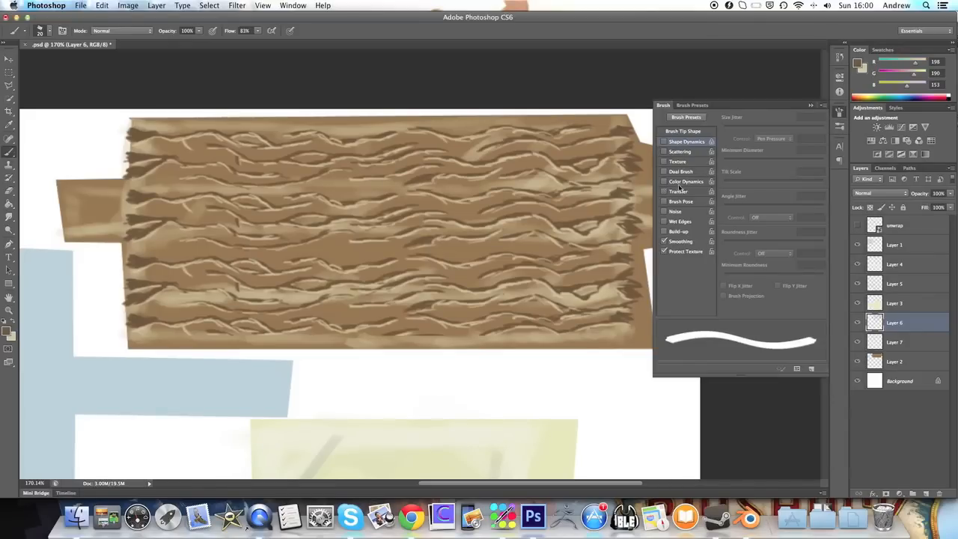
pyautogui.click(840, 114)
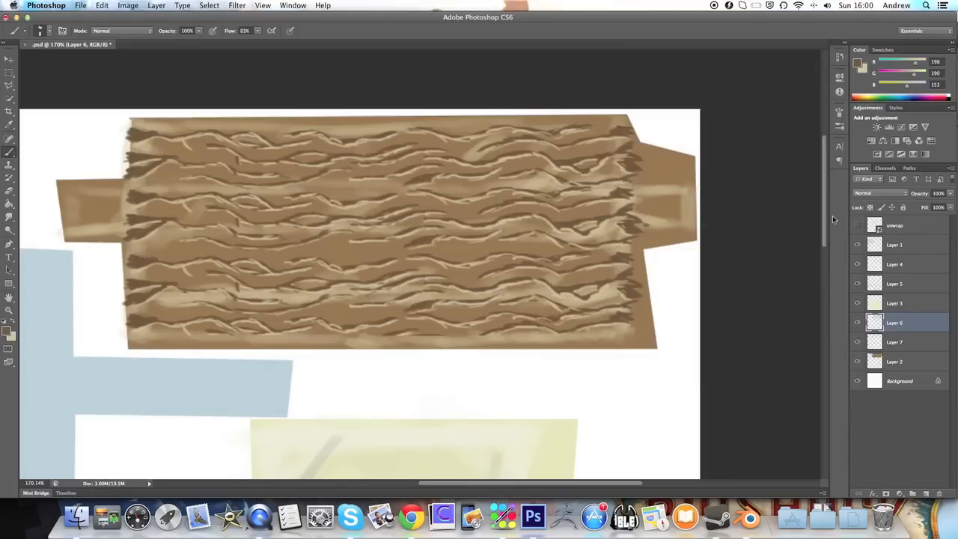
pyautogui.click(859, 226)
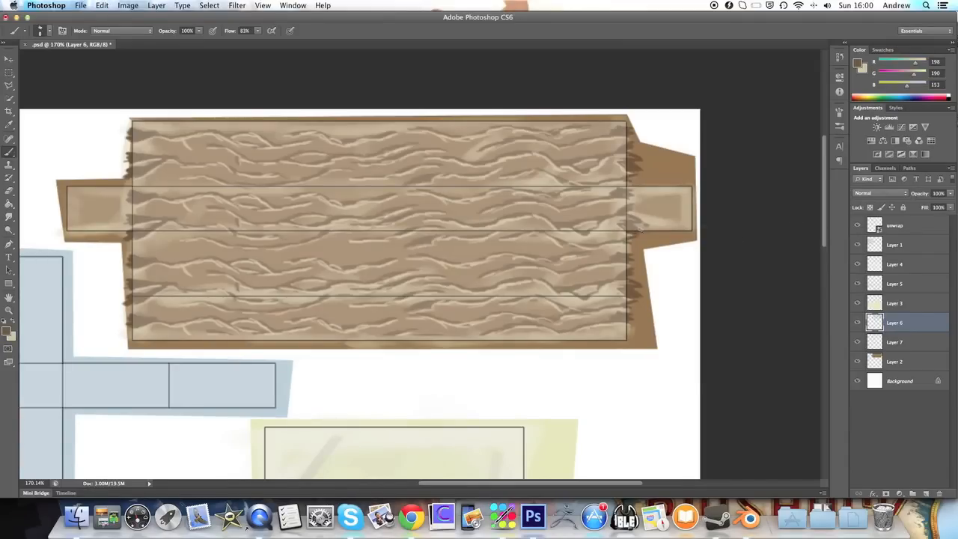
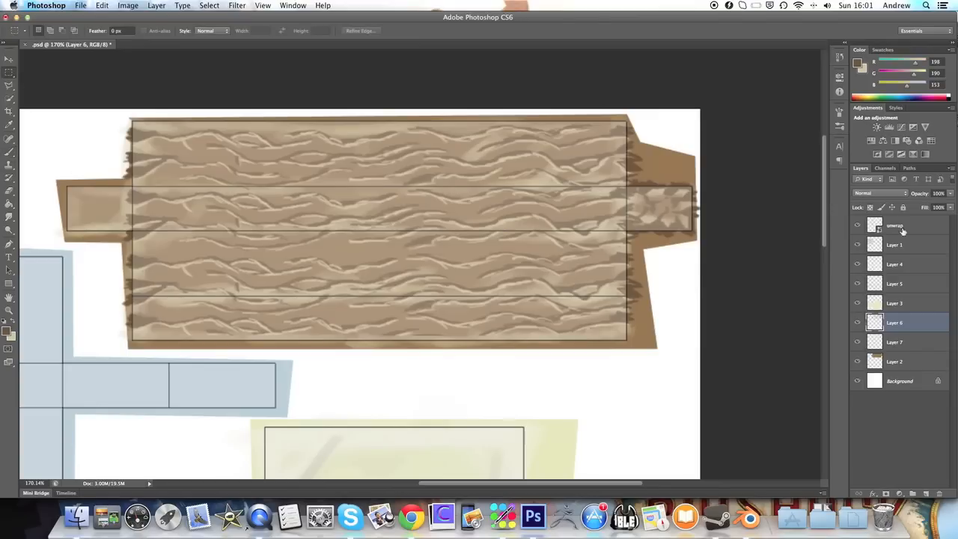
# Select the painted end grain within the right flap's UV outline, copy it onto the left end flap and deselect it
pyautogui.click(859, 226)
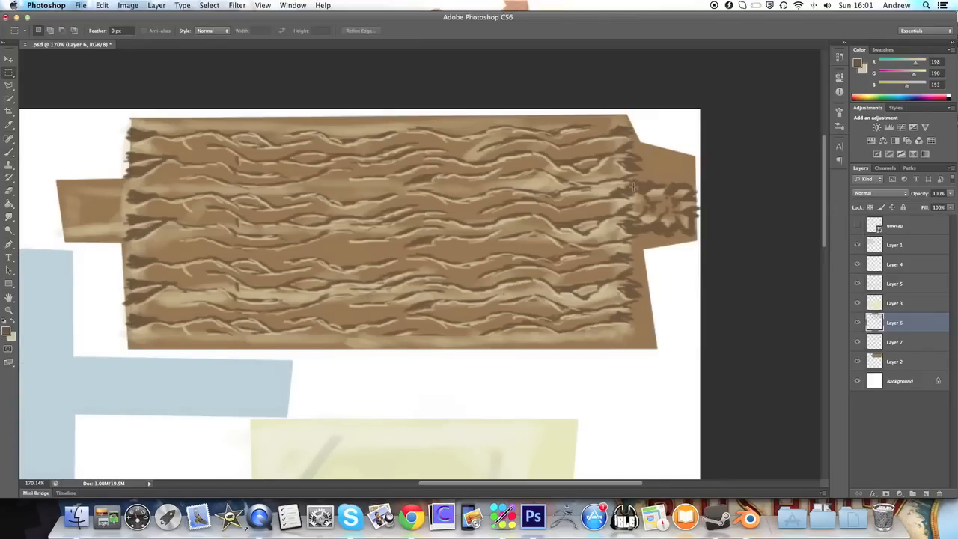
pyautogui.moveTo(631, 184); pyautogui.dragTo(634, 182)
pyautogui.click(857, 226)
pyautogui.click(622, 188)
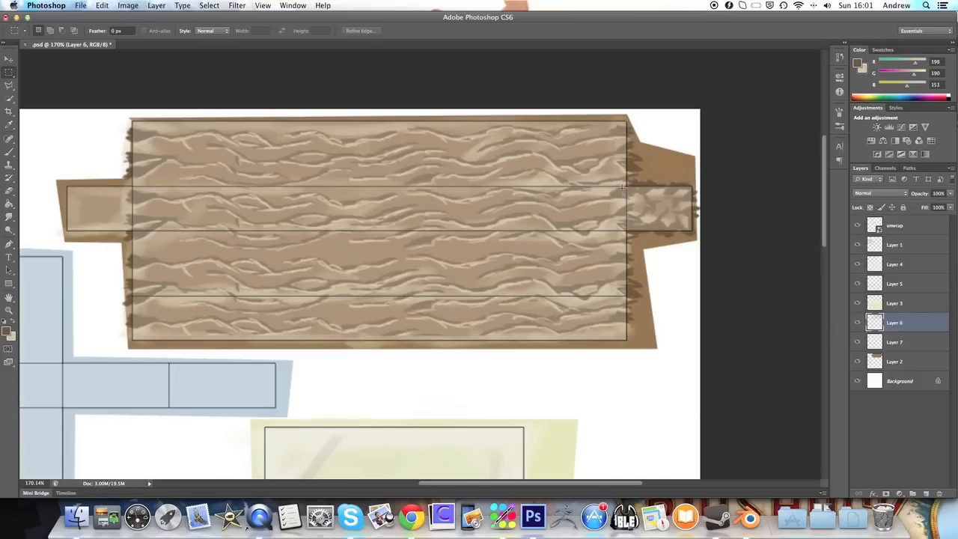
pyautogui.moveTo(626, 184); pyautogui.dragTo(692, 229)
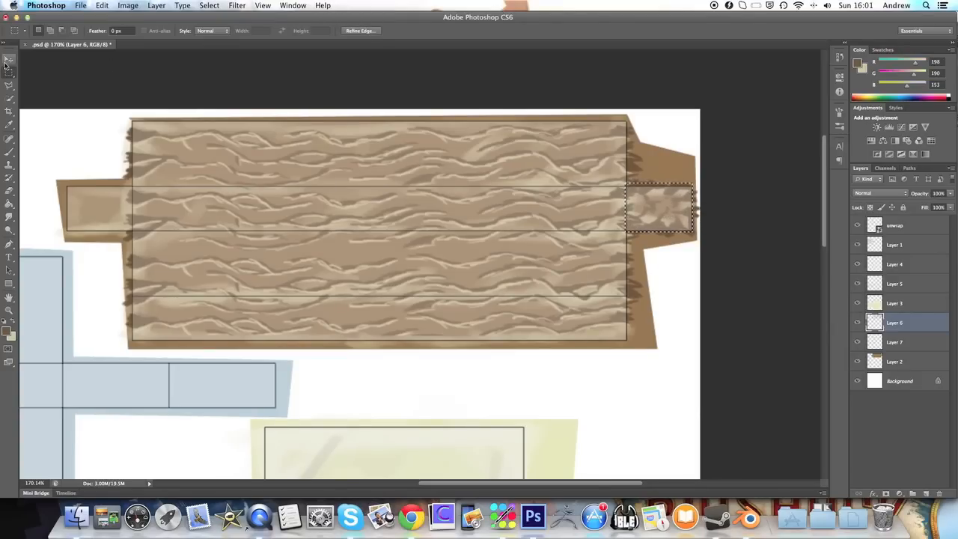
pyautogui.press('v')
pyautogui.moveTo(669, 213); pyautogui.dragTo(113, 217)
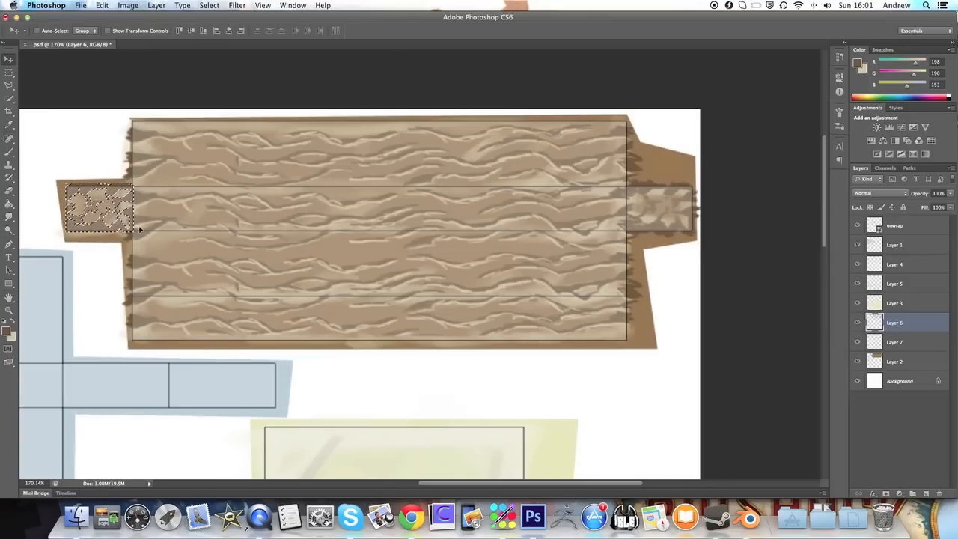
pyautogui.click(9, 72)
pyautogui.moveTo(134, 86); pyautogui.dragTo(137, 86)
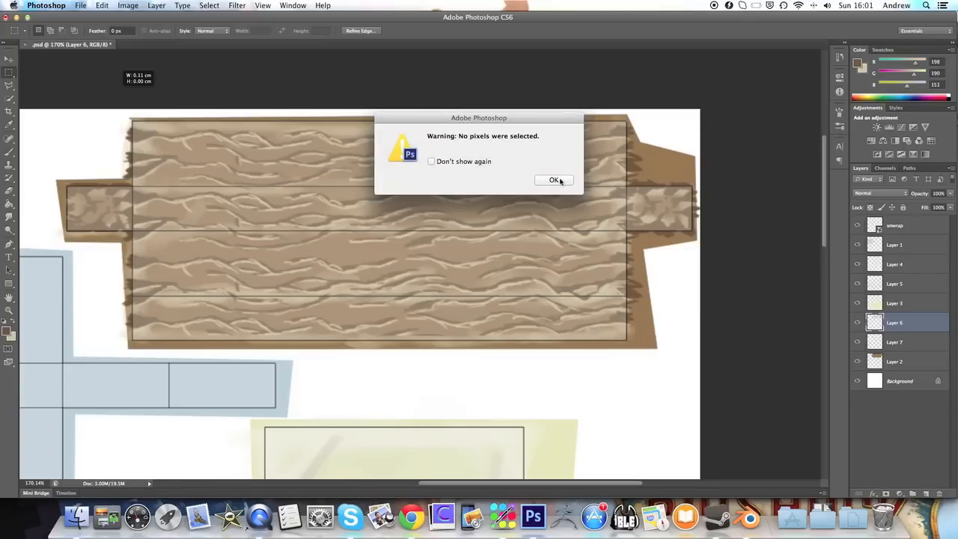
pyautogui.click(554, 180)
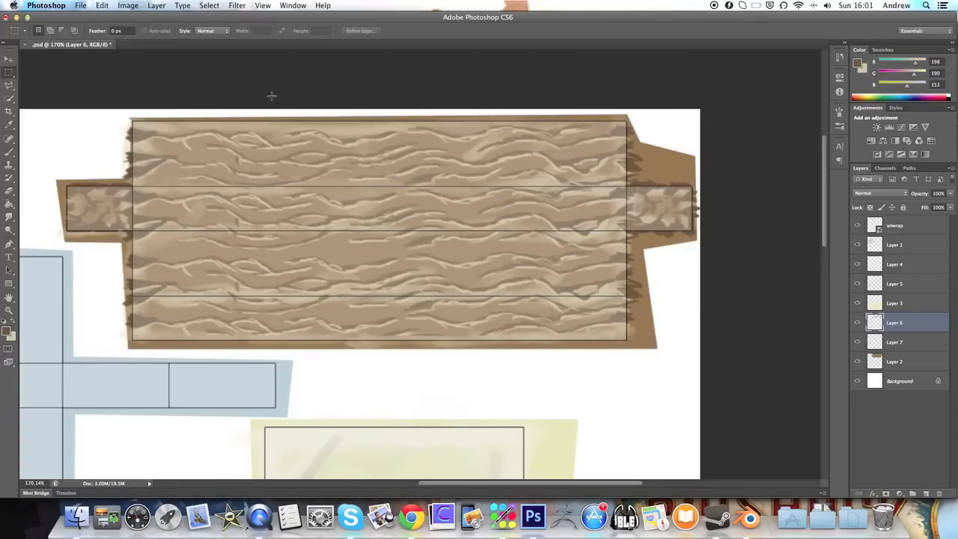
# Hide the unwrap layer and save a PNG copy to the Desktop as house.png, replacing the existing file
pyautogui.click(858, 226)
pyautogui.click(80, 5)
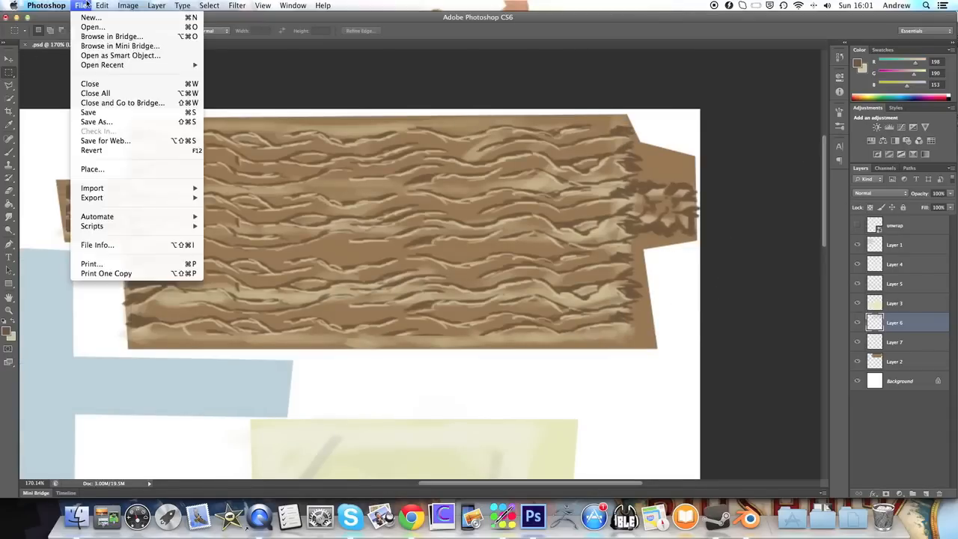
pyautogui.click(110, 123)
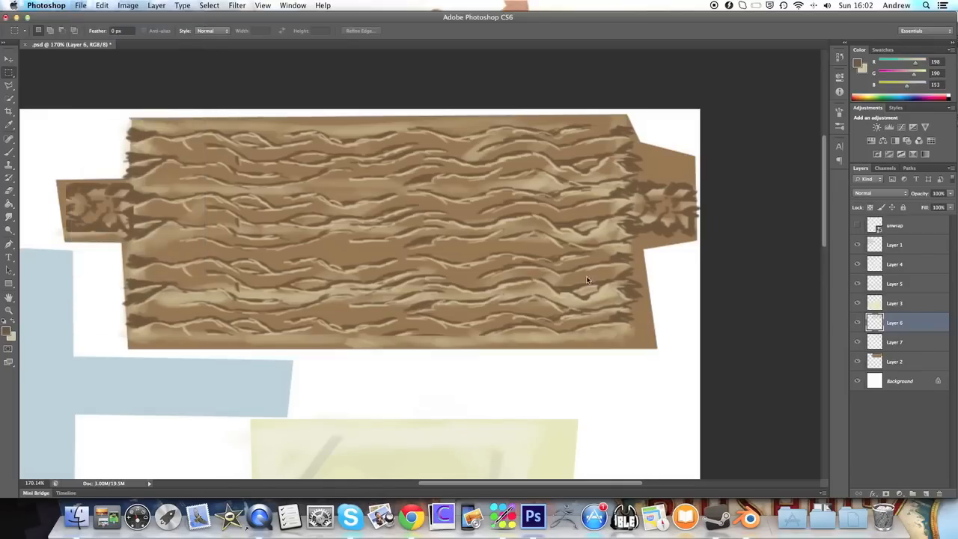
pyautogui.click(529, 248)
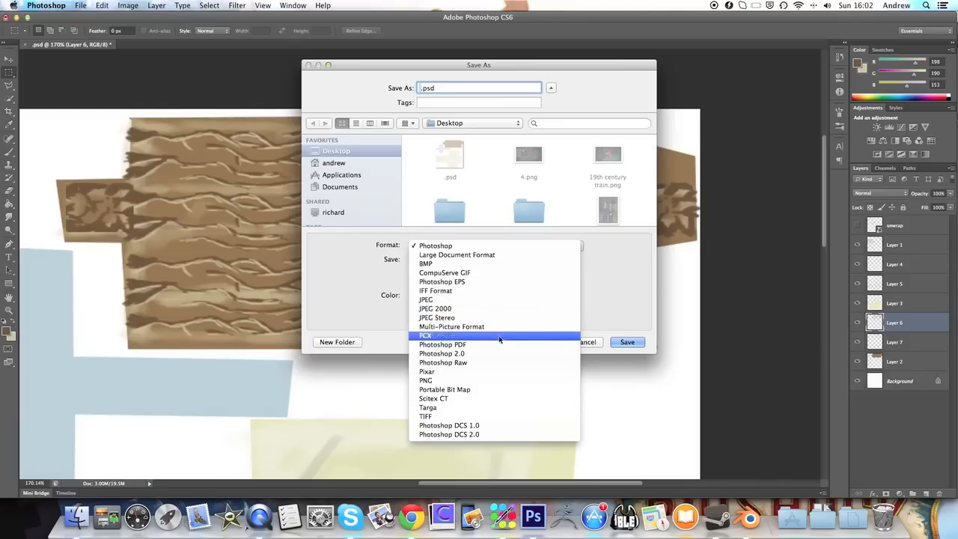
pyautogui.click(483, 381)
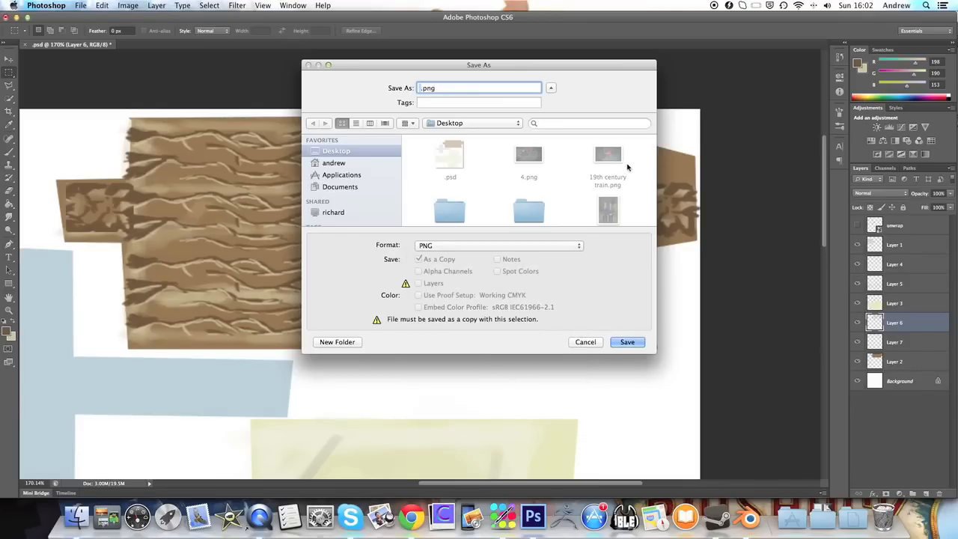
pyautogui.write('house')
pyautogui.click(626, 343)
pyautogui.click(552, 130)
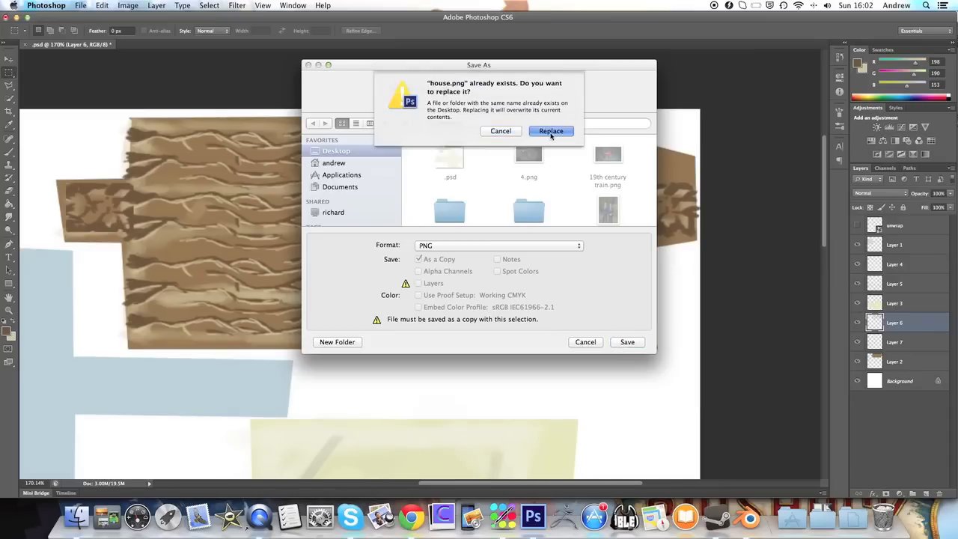
pyautogui.click(513, 163)
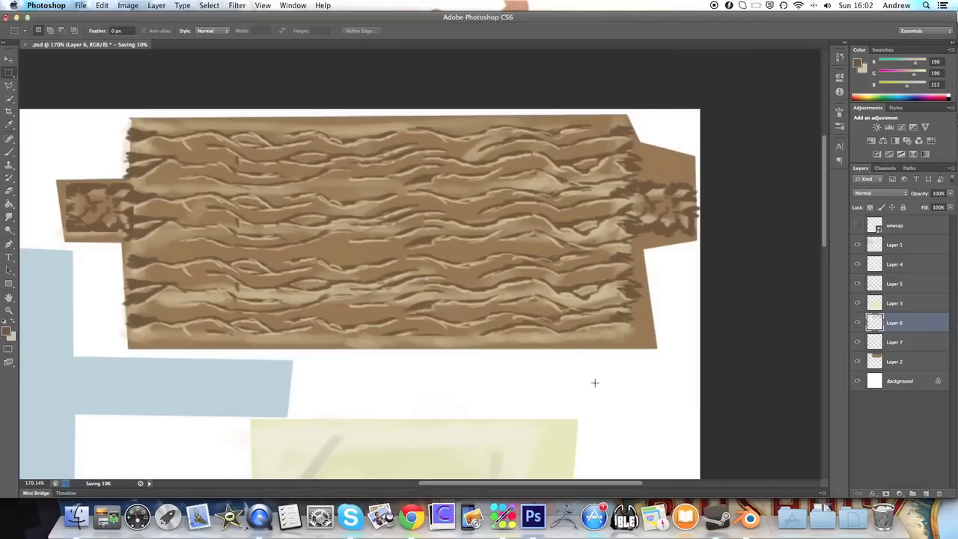
# Switch to Blender and load the updated house.png from the Desktop into the material's image texture
pyautogui.click(751, 513)
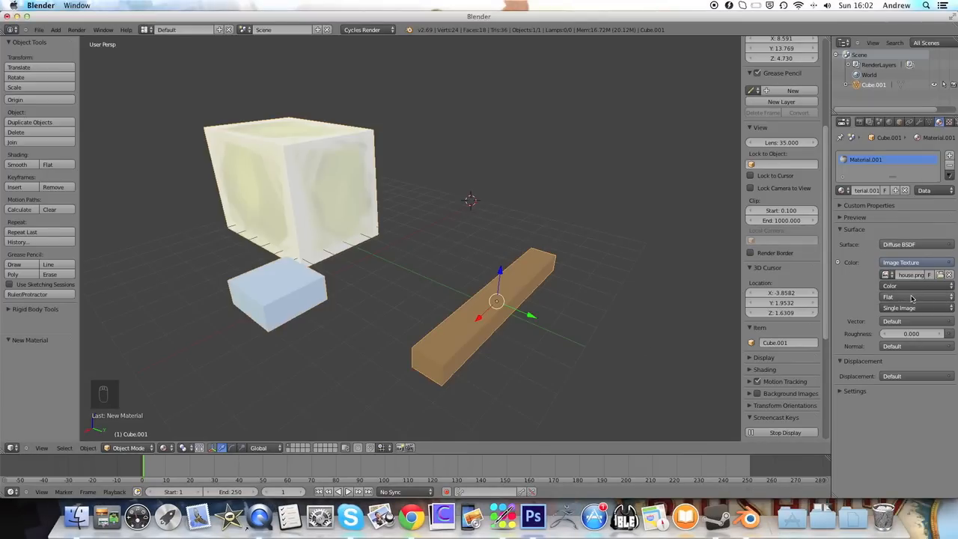
pyautogui.click(942, 276)
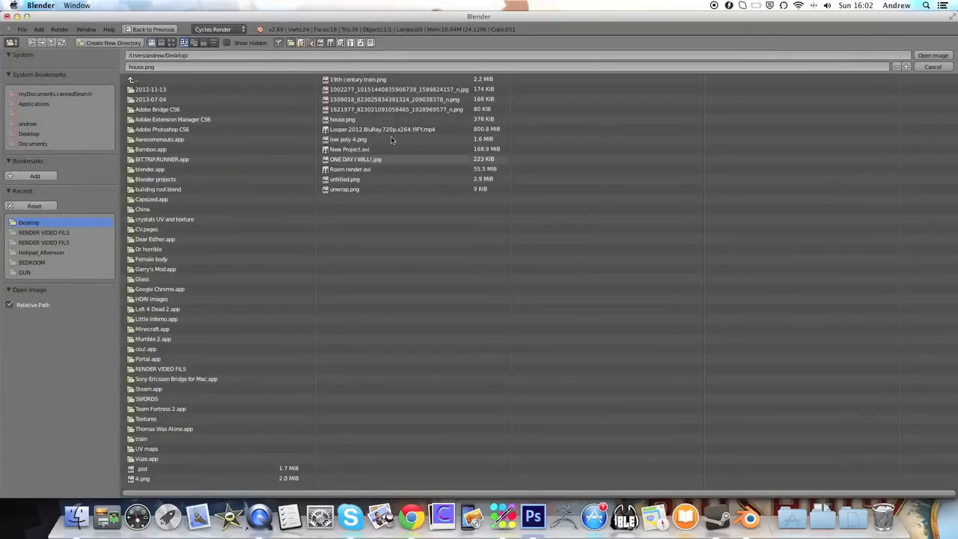
pyautogui.click(928, 57)
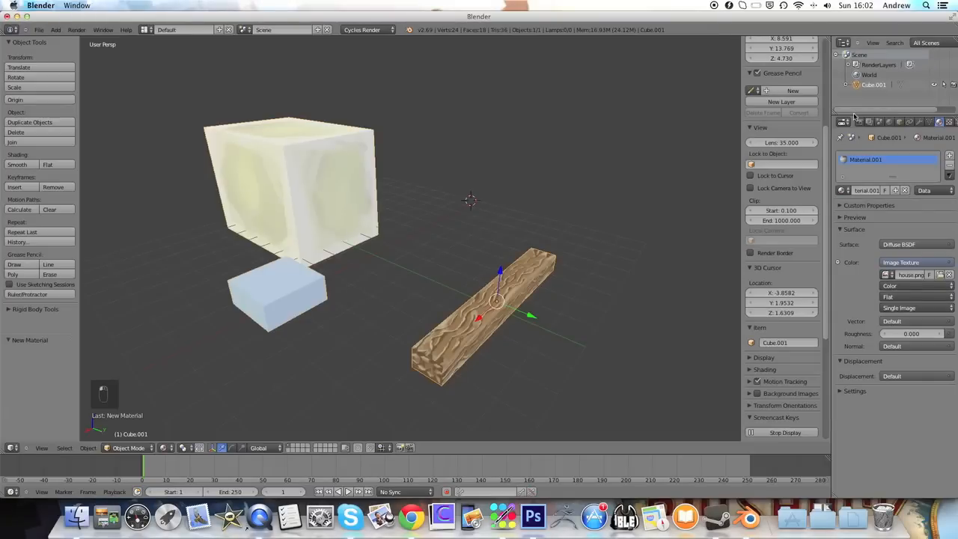
# Examine the wood texture on the long beam and the other two boxes from several angles
pyautogui.moveTo(512, 329); pyautogui.dragTo(544, 297)
pyautogui.moveTo(598, 231); pyautogui.dragTo(518, 289)
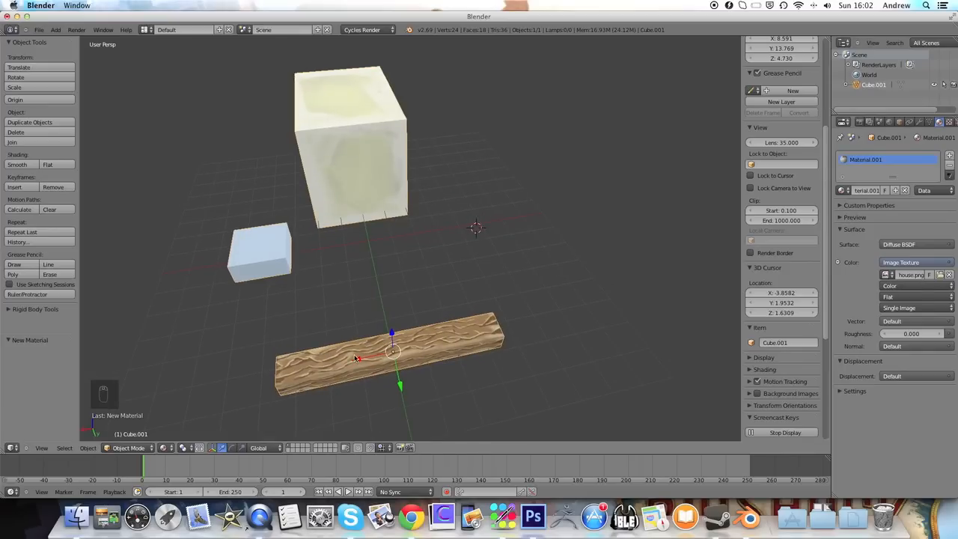
pyautogui.moveTo(524, 347); pyautogui.dragTo(520, 307)
pyautogui.moveTo(384, 267); pyautogui.dragTo(523, 226)
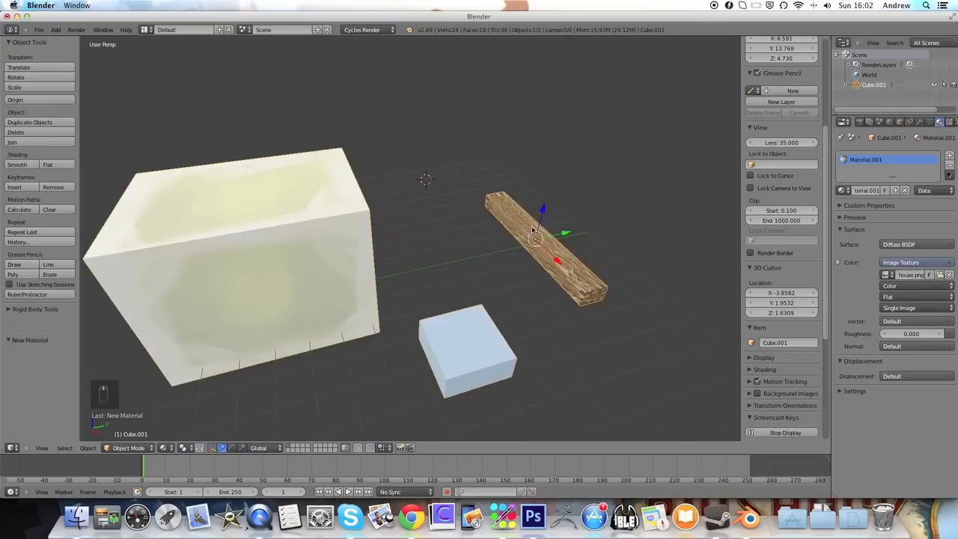
pyautogui.press('Tab')
pyautogui.press('Tab')
pyautogui.moveTo(633, 257); pyautogui.dragTo(517, 249)
pyautogui.click(358, 184)
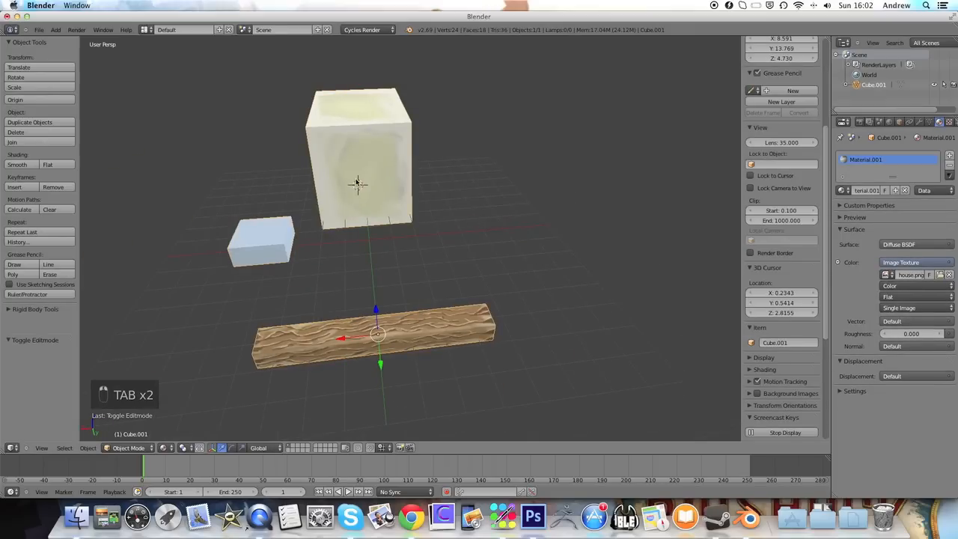
pyautogui.moveTo(294, 153); pyautogui.dragTo(397, 189)
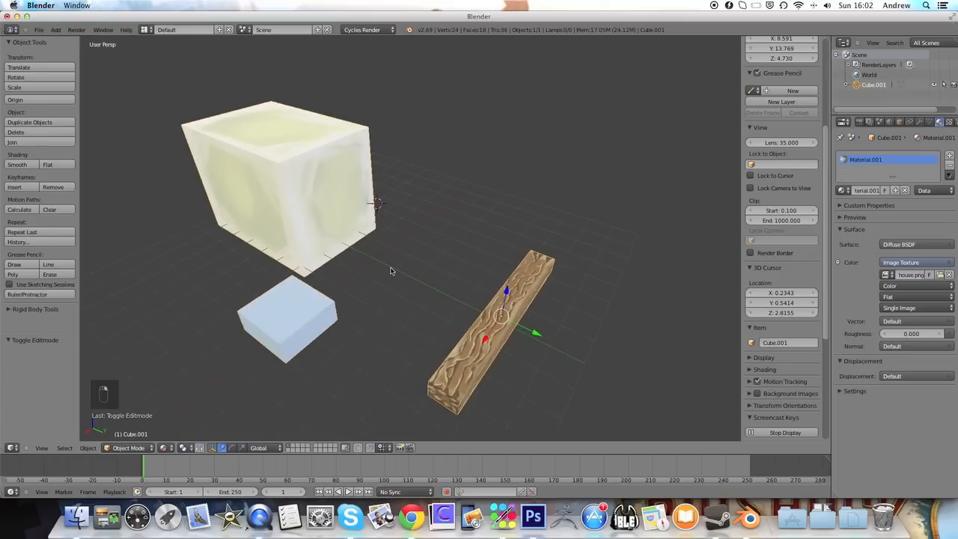
# Deselect the joined boxes and examine their textures from other angles before entering Edit Mode
pyautogui.press('a')
pyautogui.moveTo(522, 341); pyautogui.dragTo(451, 341)
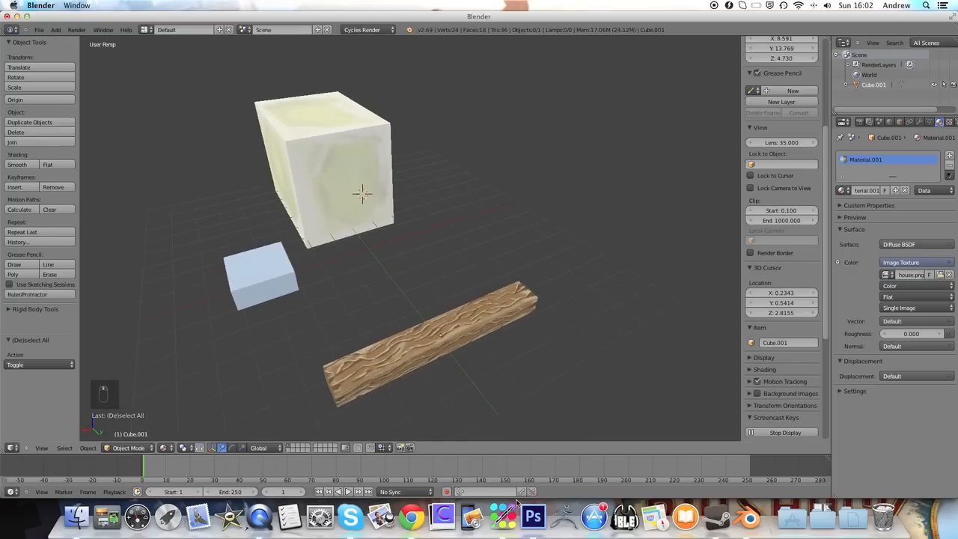
pyautogui.moveTo(352, 213); pyautogui.dragTo(402, 230)
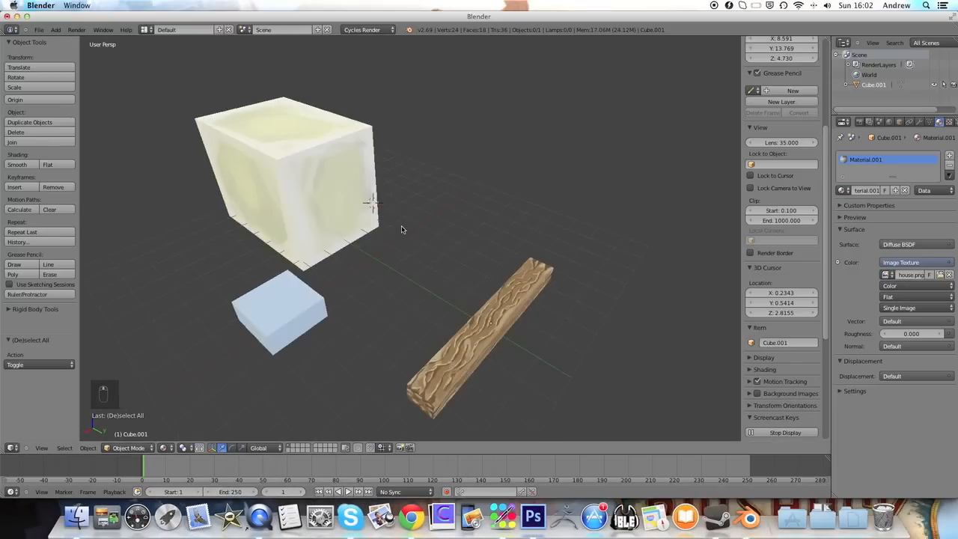
pyautogui.press('Tab')
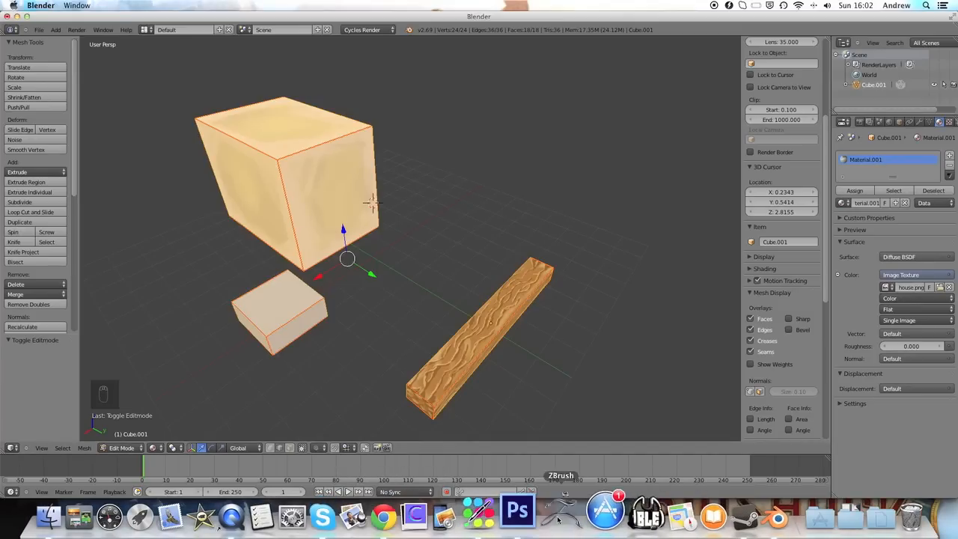
# Switch to Photoshop, show the unwrap layer and add a new layer above Layer 1 for detailing the blue UV island
pyautogui.click(538, 512)
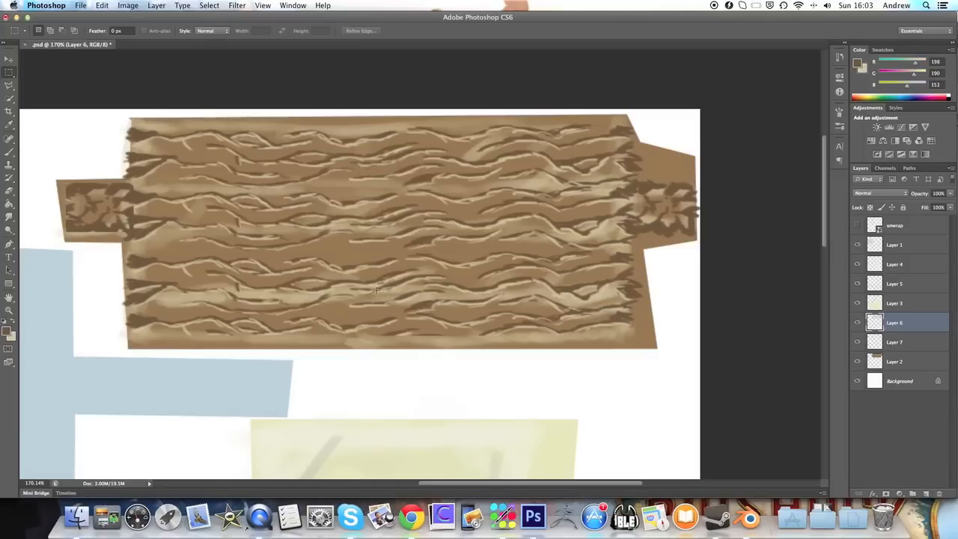
pyautogui.scroll(-10, 380, 357)
pyautogui.scroll(5, 372, 348)
pyautogui.hscroll(-10, 371, 348)
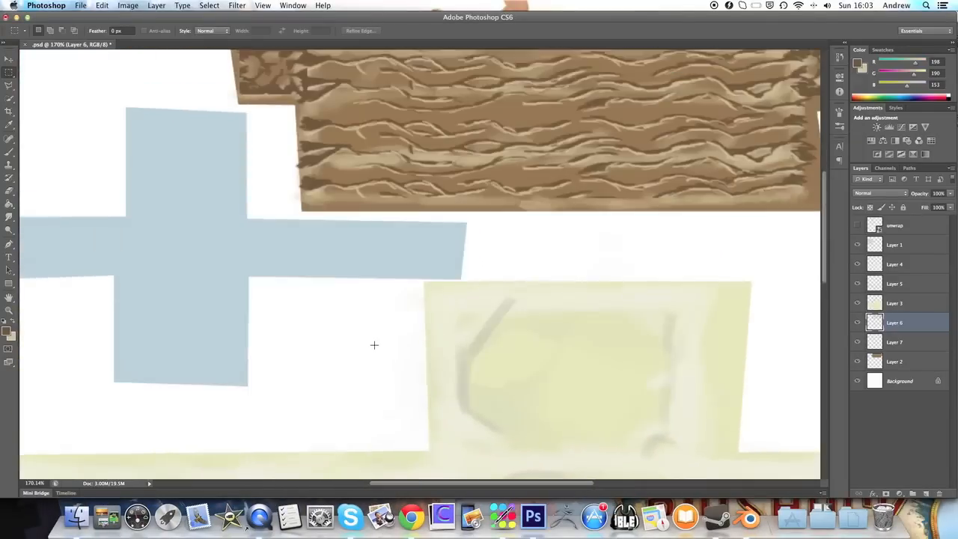
pyautogui.hscroll(5, 375, 345)
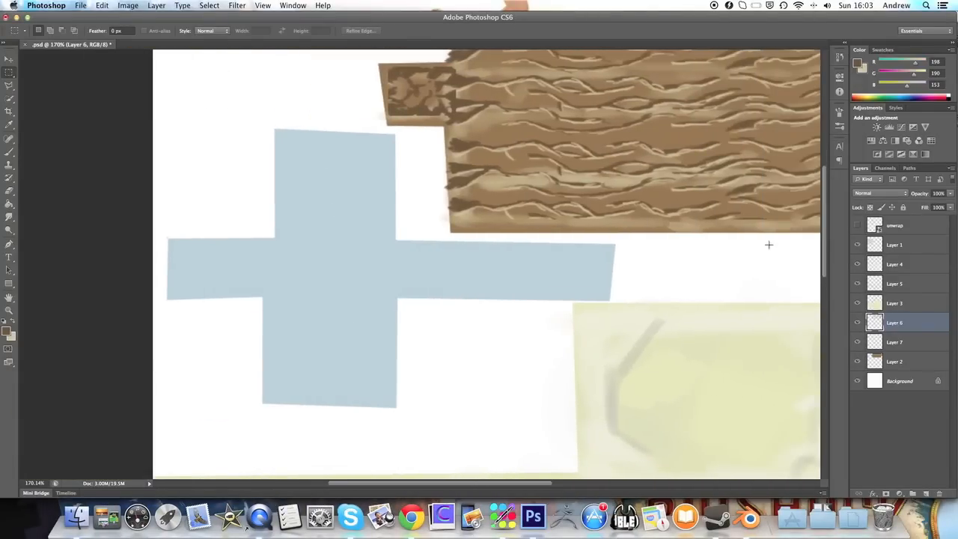
pyautogui.click(858, 226)
pyautogui.click(893, 250)
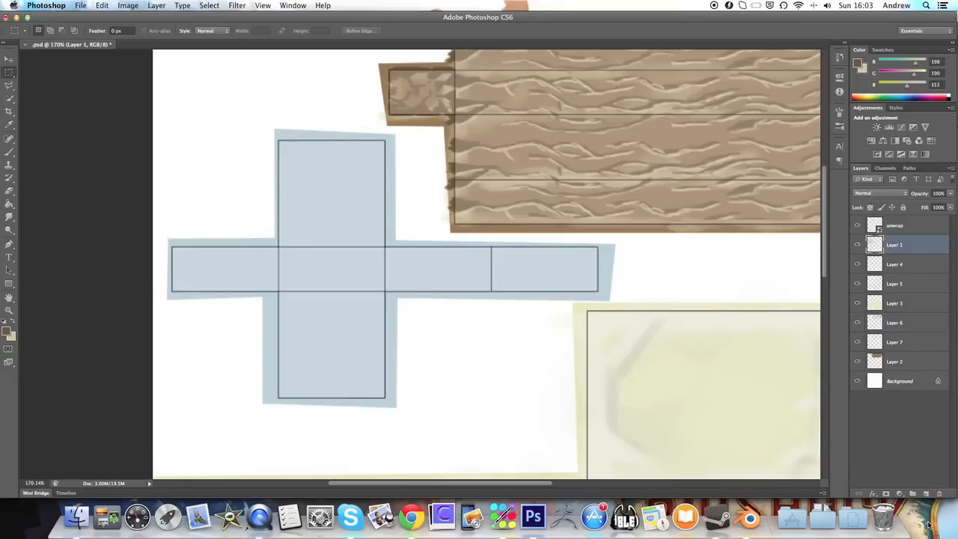
pyautogui.click(927, 494)
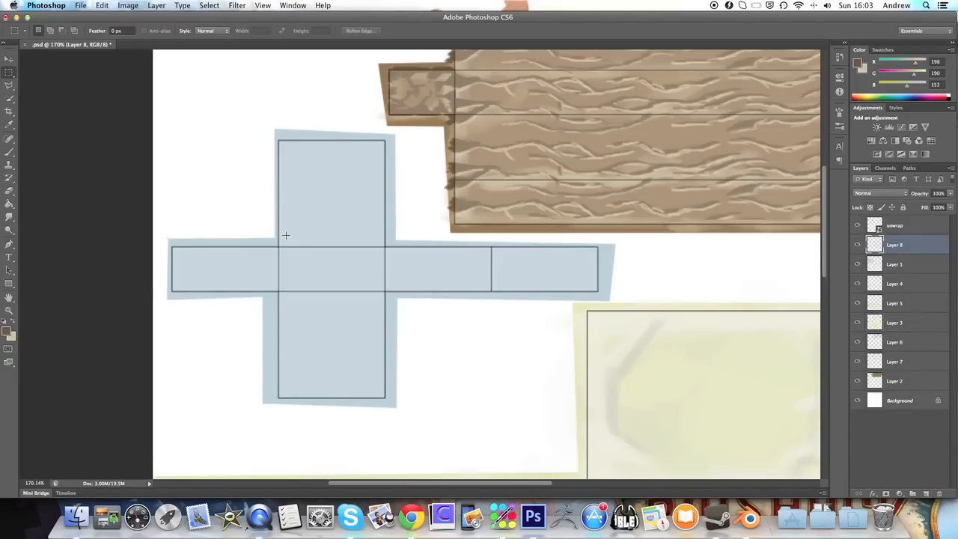
# Brush light grey-blue highlights at size 20 along the left edge of the blue island's upper face, using sampled colours
pyautogui.click(10, 154)
pyautogui.moveTo(317, 228); pyautogui.dragTo(308, 198)
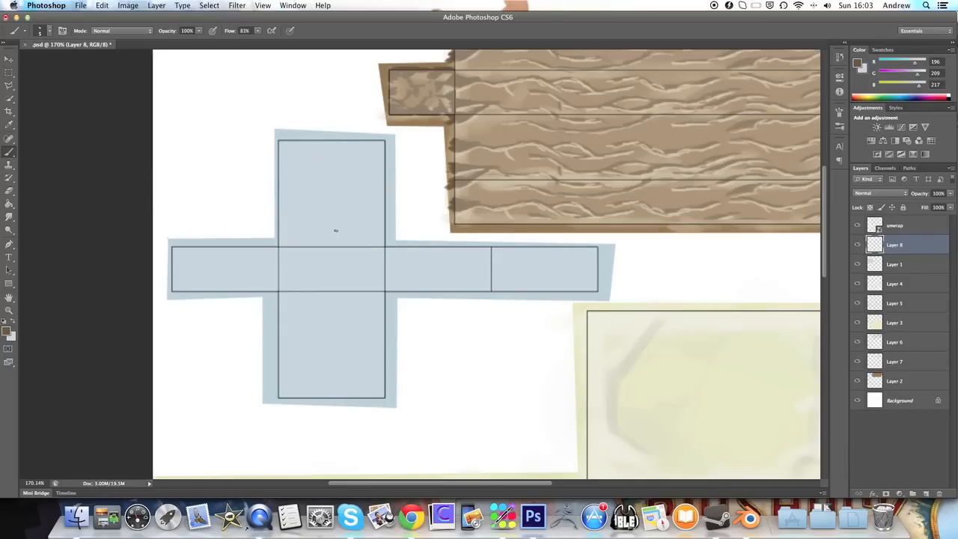
pyautogui.press(']')
pyautogui.moveTo(282, 205); pyautogui.dragTo(280, 233)
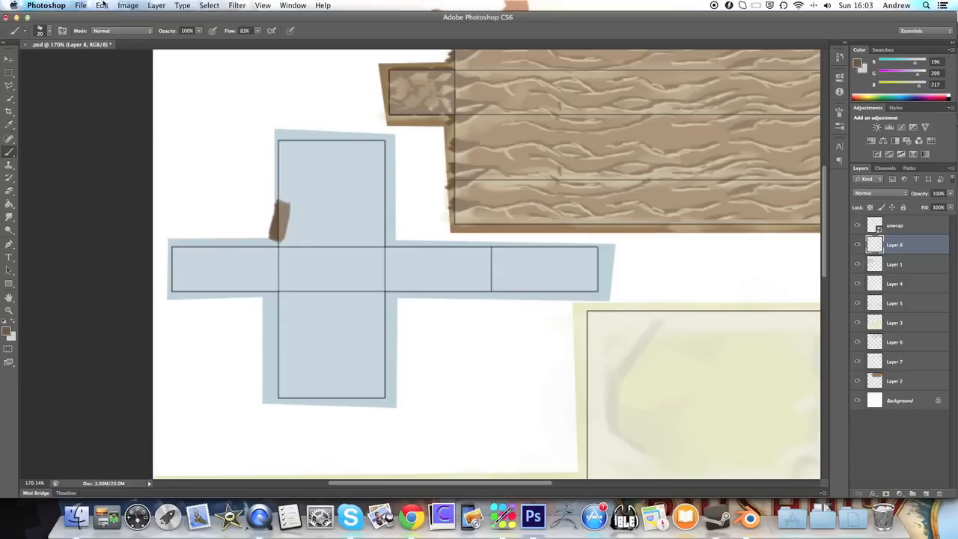
pyautogui.keyDown('alt'); pyautogui.click(284, 168); pyautogui.keyUp('alt')
pyautogui.keyDown('alt'); pyautogui.click(280, 201); pyautogui.keyUp('alt')
pyautogui.moveTo(279, 201)
pyautogui.mouseDown()
pyautogui.moveTo(277, 234)
pyautogui.moveTo(285, 195)
pyautogui.moveTo(277, 233)
pyautogui.moveTo(326, 196)
pyautogui.moveTo(280, 208)
pyautogui.moveTo(302, 216)
pyautogui.moveTo(290, 237)
pyautogui.moveTo(282, 233)
pyautogui.moveTo(286, 190)
pyautogui.moveTo(271, 247)
pyautogui.mouseUp()
pyautogui.keyDown('alt'); pyautogui.click(303, 206); pyautogui.keyUp('alt')
pyautogui.keyDown('alt'); pyautogui.click(313, 194); pyautogui.keyUp('alt')
pyautogui.keyDown('alt'); pyautogui.click(240, 247); pyautogui.keyUp('alt')
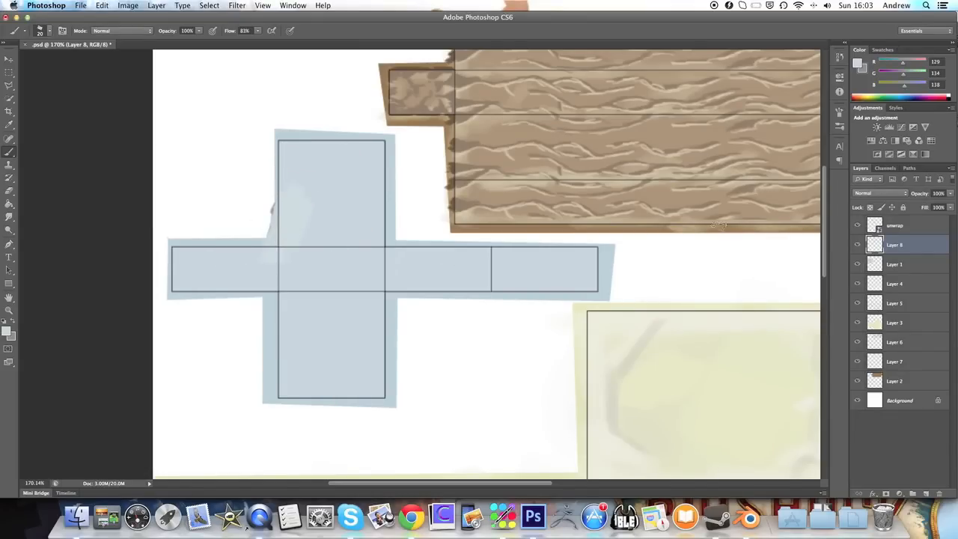
# Turn on Transfer for the brush and paint soft, lighter borders around the faces of the blue island
pyautogui.click(840, 125)
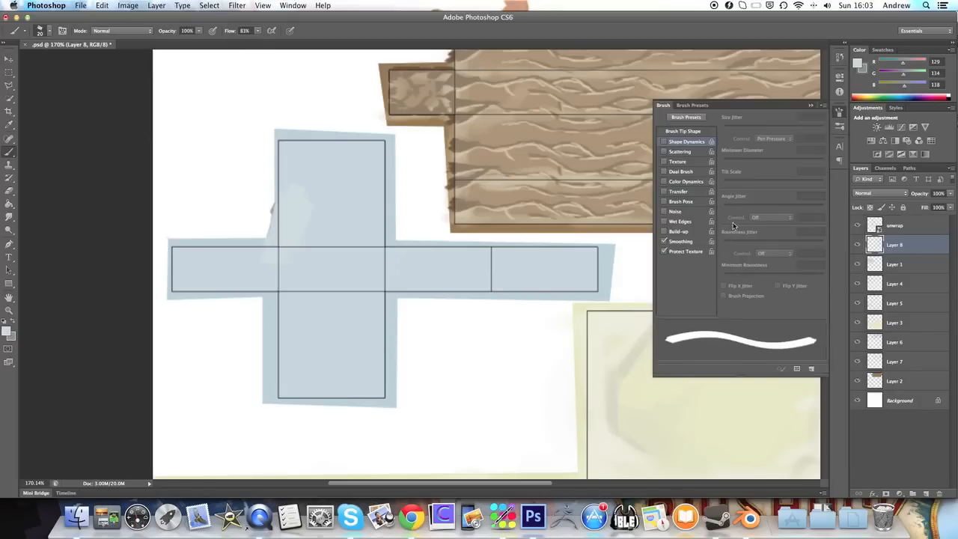
pyautogui.click(663, 192)
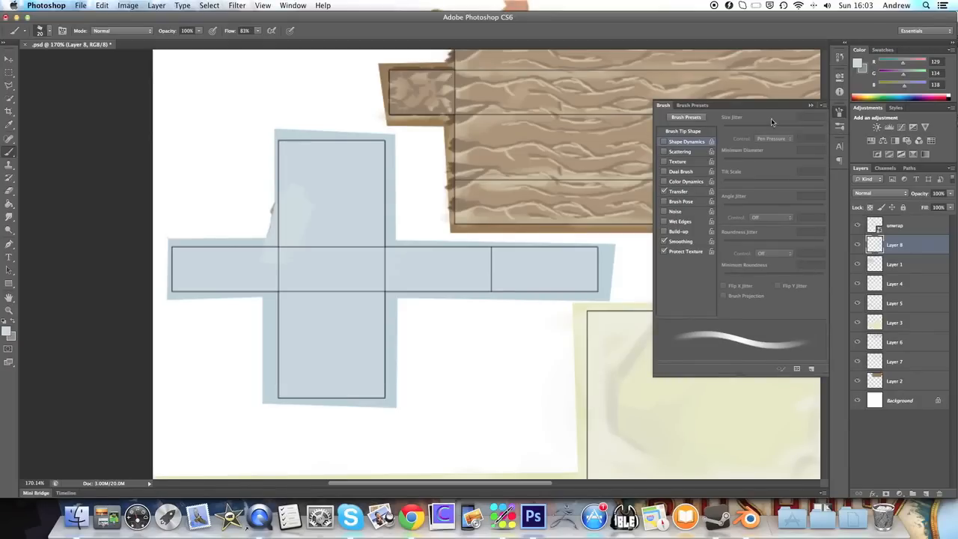
pyautogui.click(814, 106)
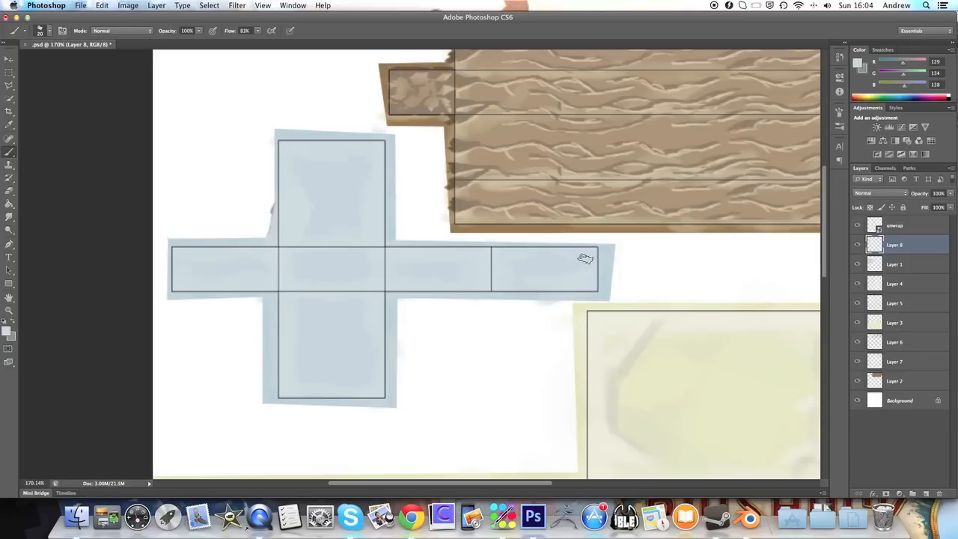
# Hide the unwrap layer and sample grey from the mark beside the blue island's upper face for a darker detail stroke
pyautogui.click(859, 226)
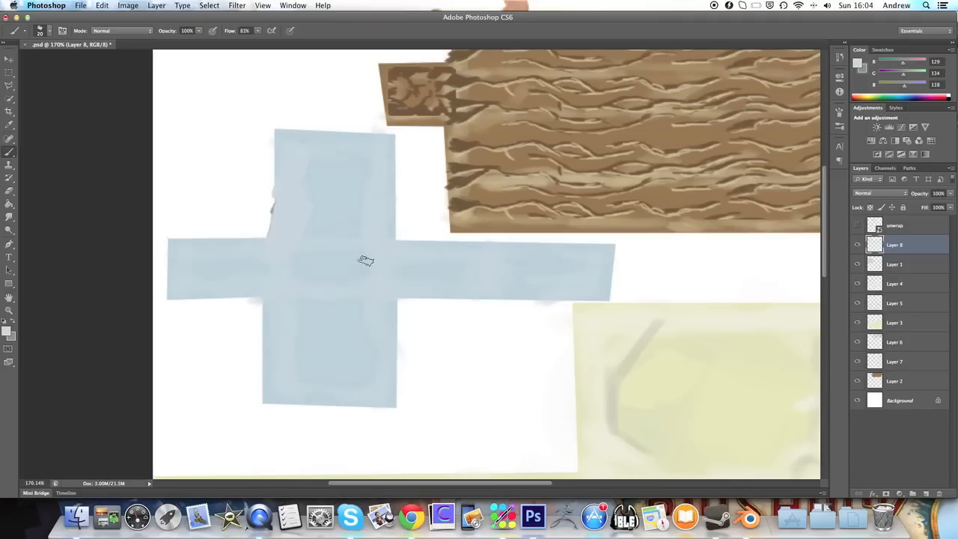
pyautogui.keyDown('alt'); pyautogui.click(274, 204); pyautogui.keyUp('alt')
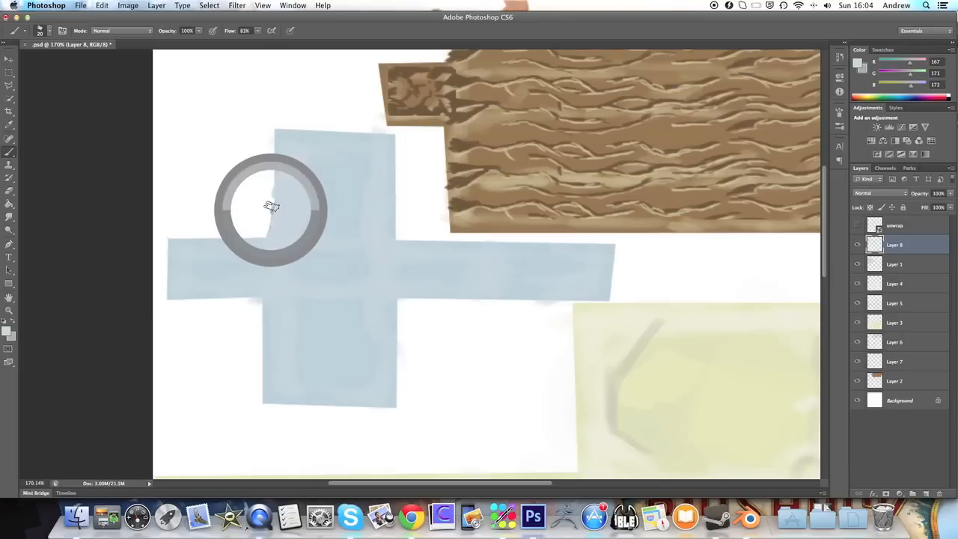
pyautogui.keyDown('alt'); pyautogui.click(317, 253); pyautogui.keyUp('alt')
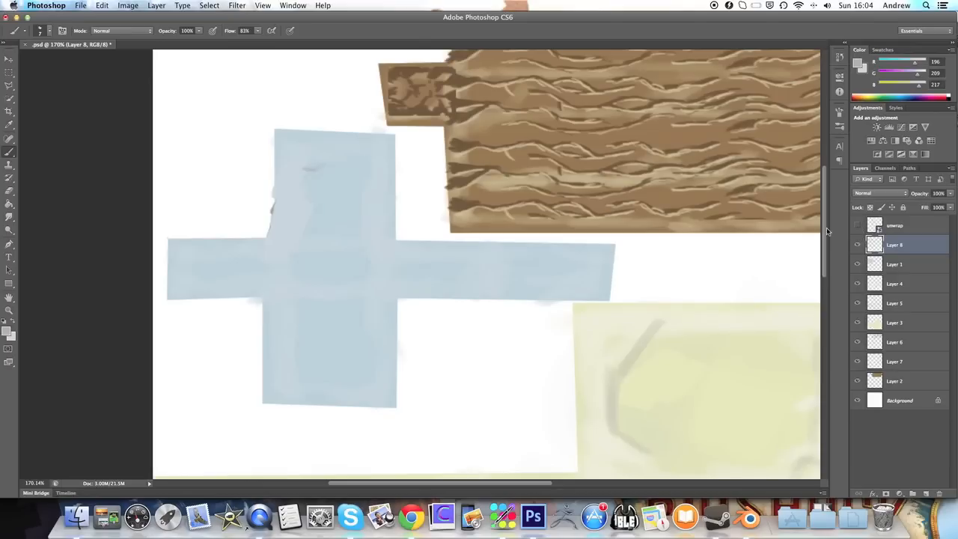
# Change the brush from Transfer to Shape Dynamics and paint thin, branching grey cracks on the blue island's upper face
pyautogui.click(839, 109)
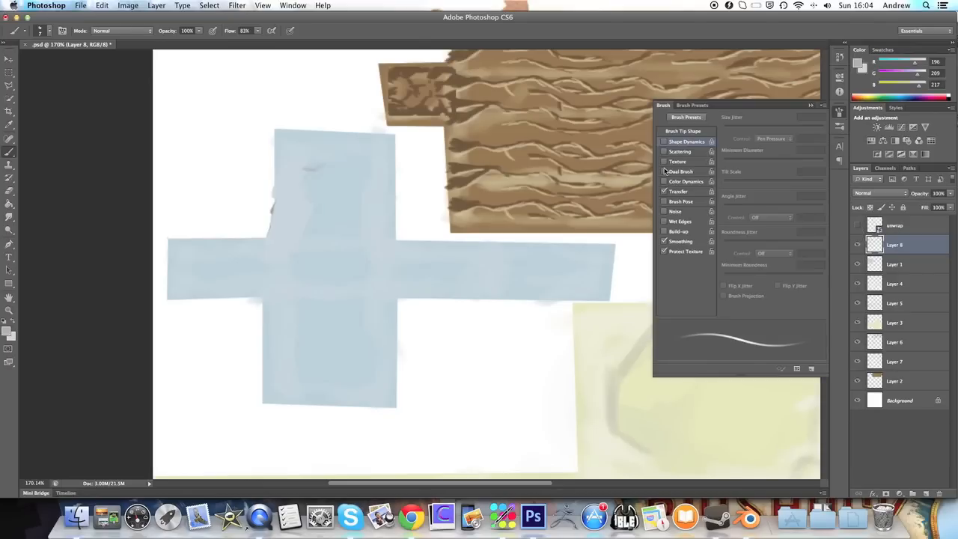
pyautogui.click(665, 194)
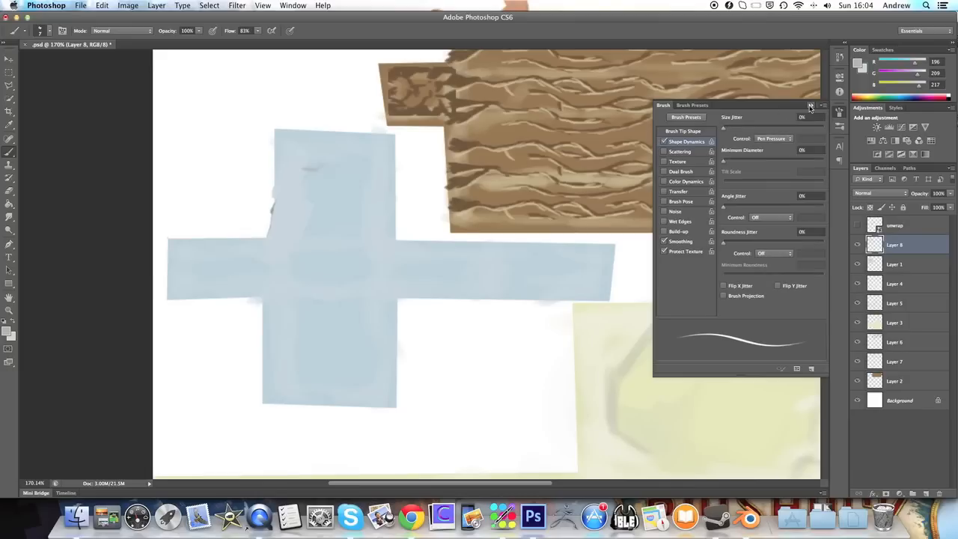
pyautogui.click(811, 106)
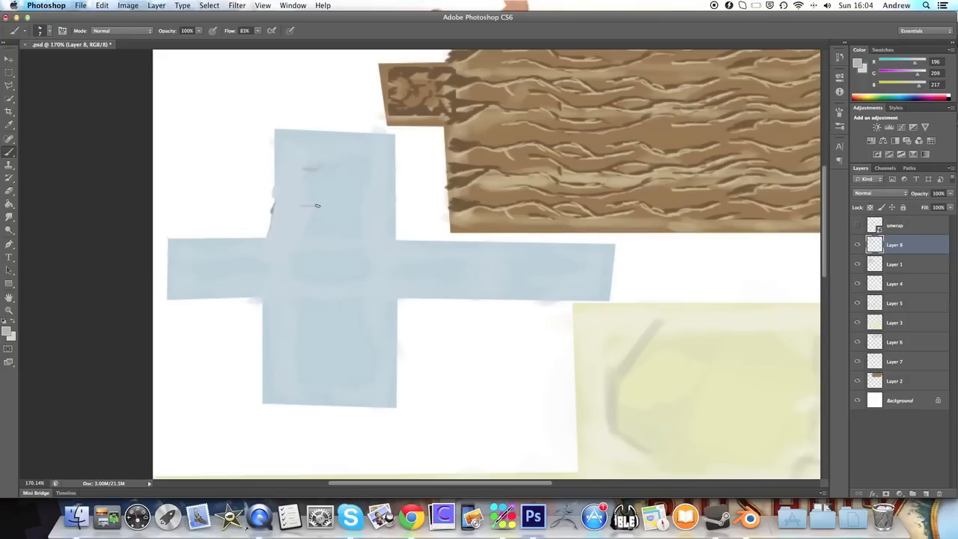
pyautogui.moveTo(325, 209); pyautogui.dragTo(349, 197)
pyautogui.moveTo(304, 171); pyautogui.dragTo(342, 167)
pyautogui.moveTo(343, 177)
pyautogui.mouseDown()
pyautogui.moveTo(350, 165)
pyautogui.moveTo(356, 173)
pyautogui.moveTo(344, 160)
pyautogui.mouseUp()
pyautogui.moveTo(312, 190); pyautogui.dragTo(307, 194)
pyautogui.moveTo(334, 223); pyautogui.dragTo(327, 237)
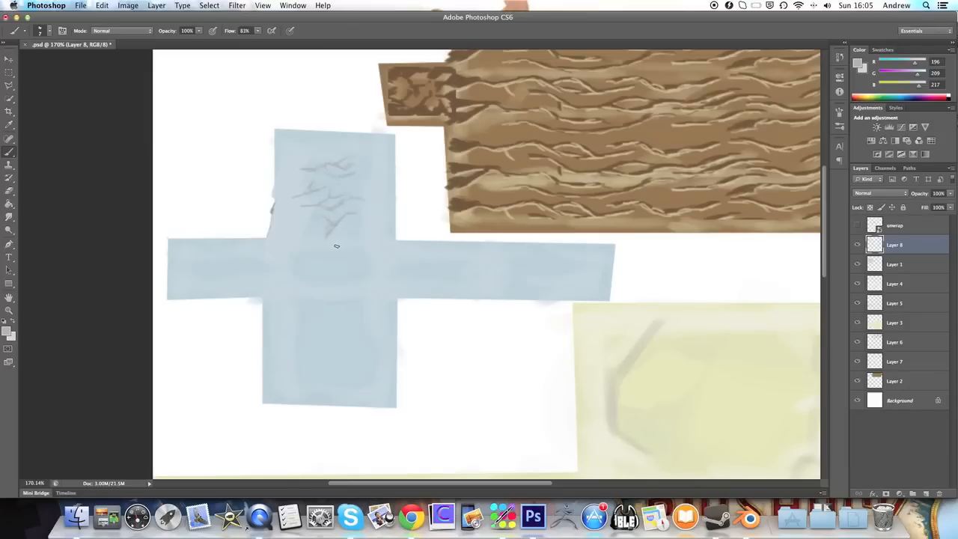
# Save the texture to the Desktop as house in PNG format, replacing the existing file
pyautogui.click(81, 5)
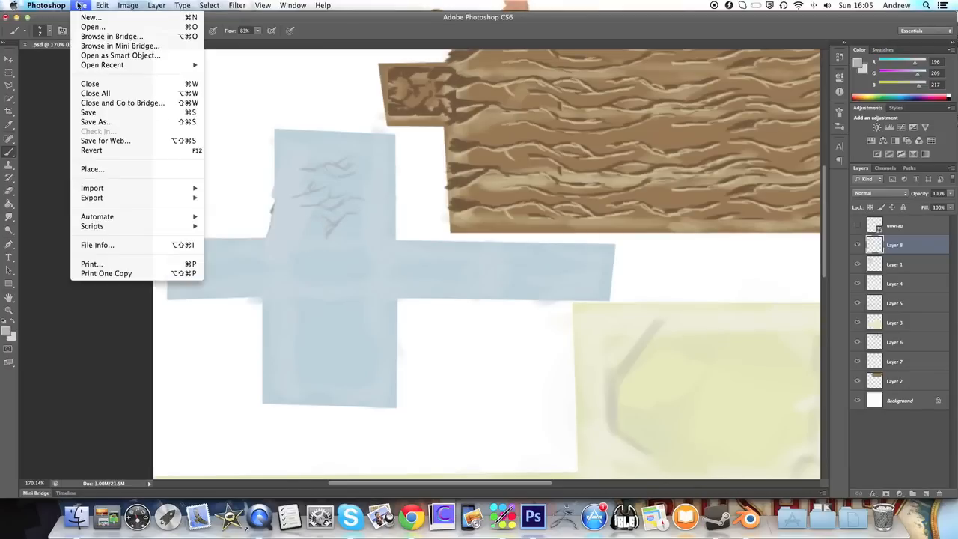
pyautogui.click(122, 121)
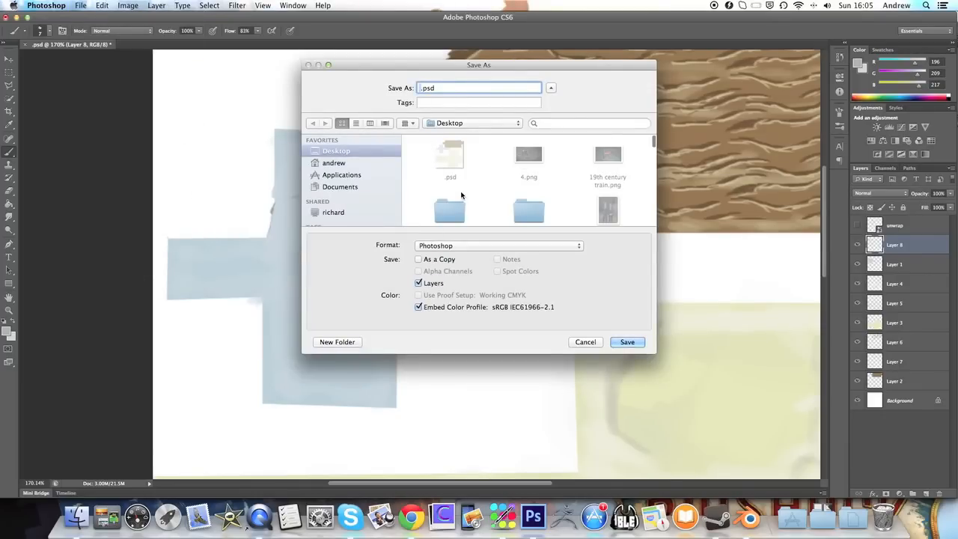
pyautogui.write('house')
pyautogui.click(466, 246)
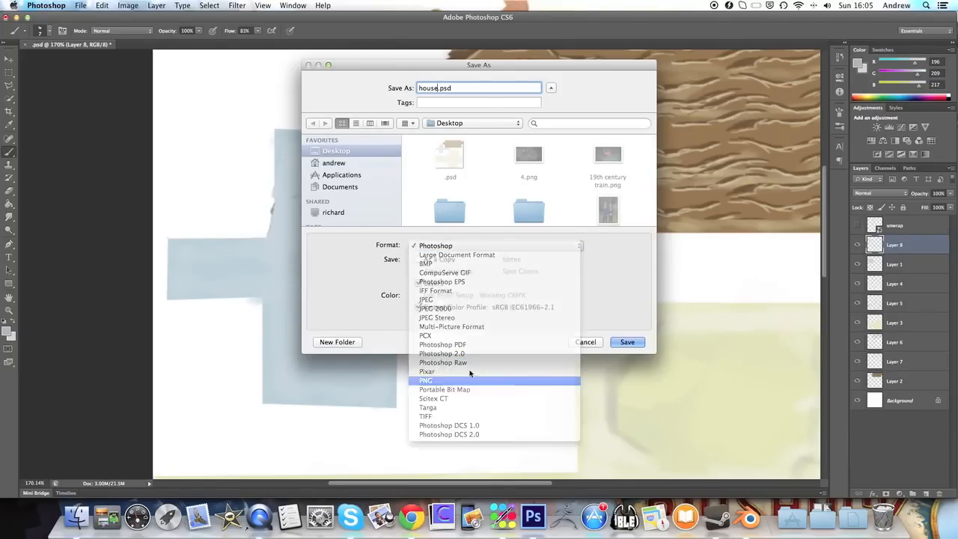
pyautogui.click(470, 376)
pyautogui.click(626, 342)
pyautogui.click(548, 130)
pyautogui.click(527, 160)
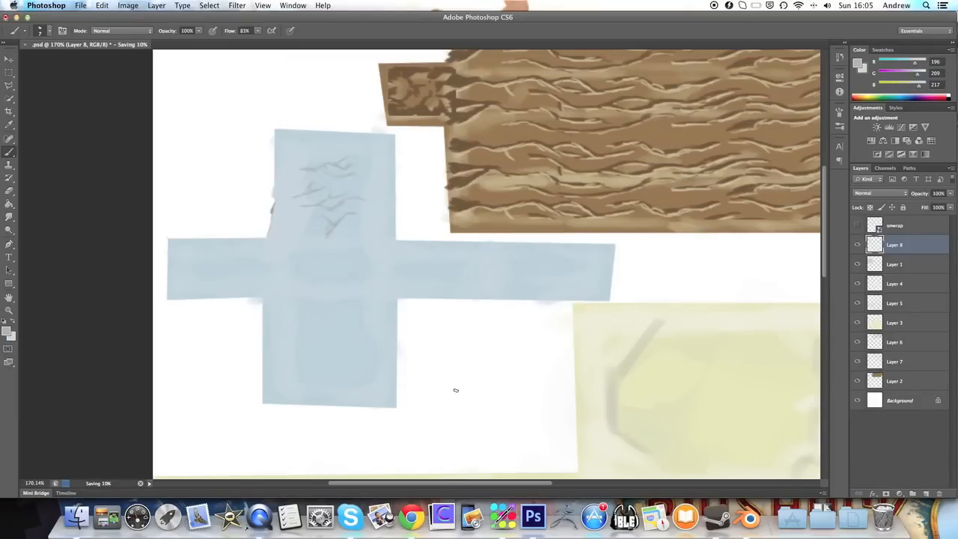
pyautogui.press('super+Tab')
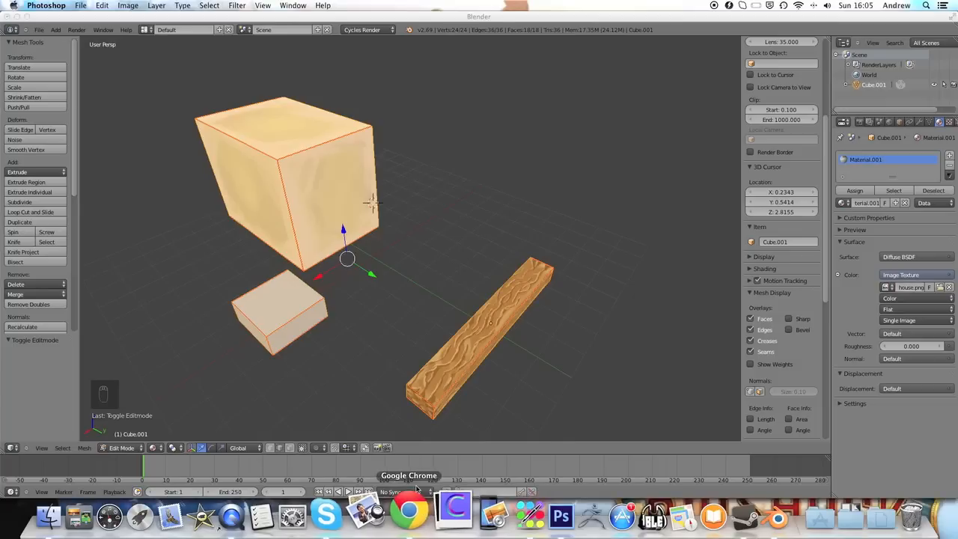
pyautogui.click(417, 490)
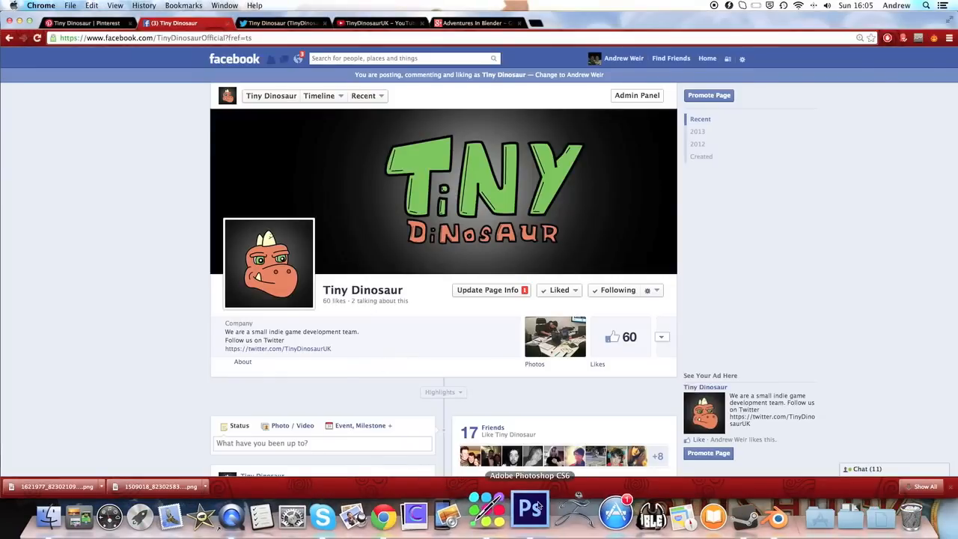
pyautogui.click(533, 508)
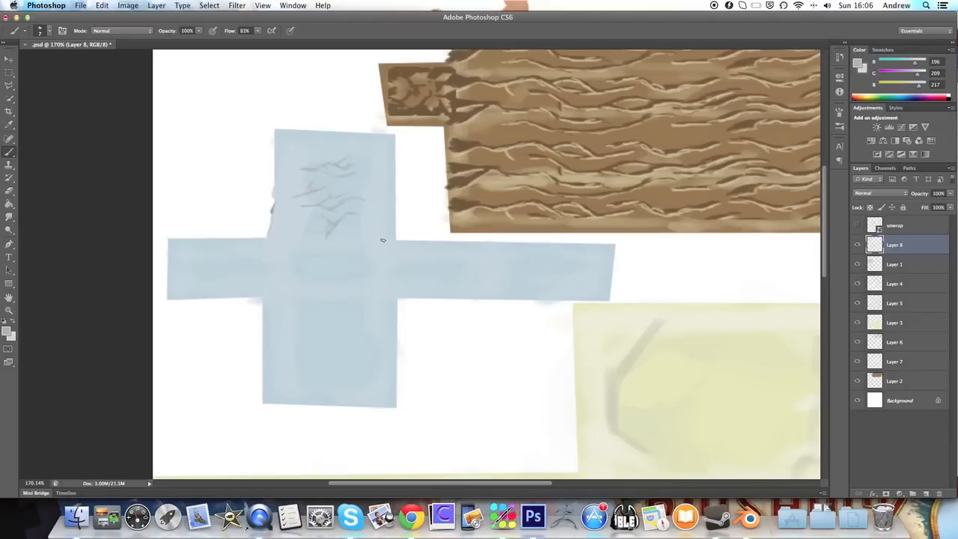
# Switch to Blender, leave Edit Mode and load the updated house.png from the Desktop into the material's image texture
pyautogui.click(749, 516)
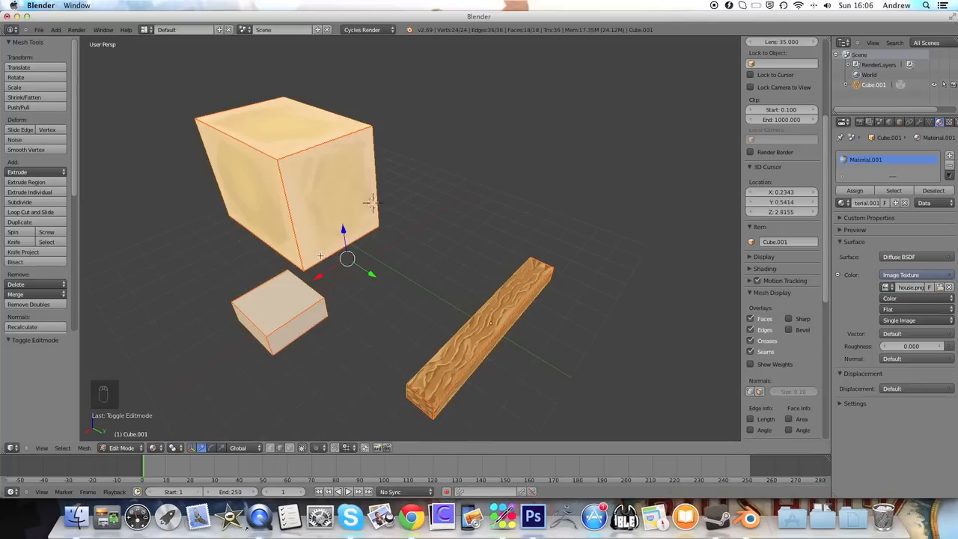
pyautogui.press('Tab')
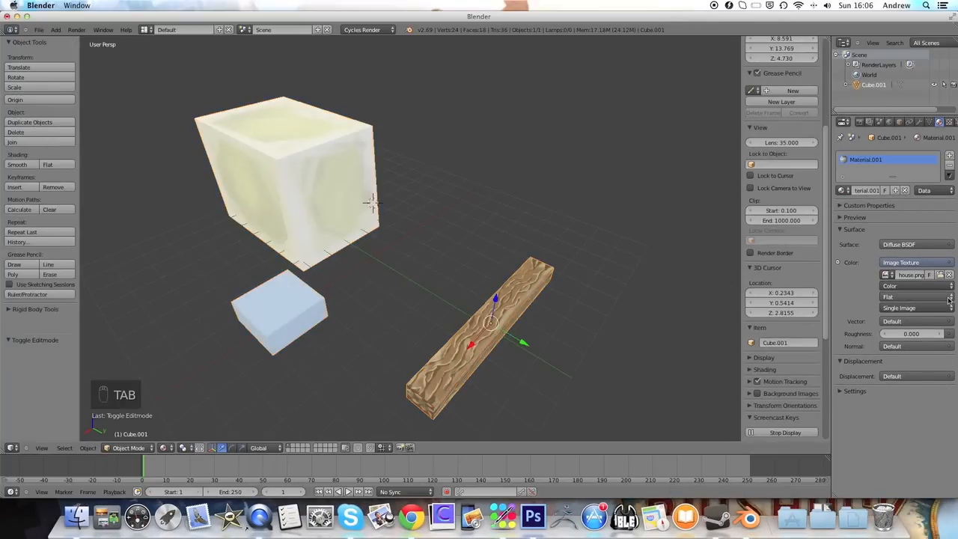
pyautogui.click(941, 275)
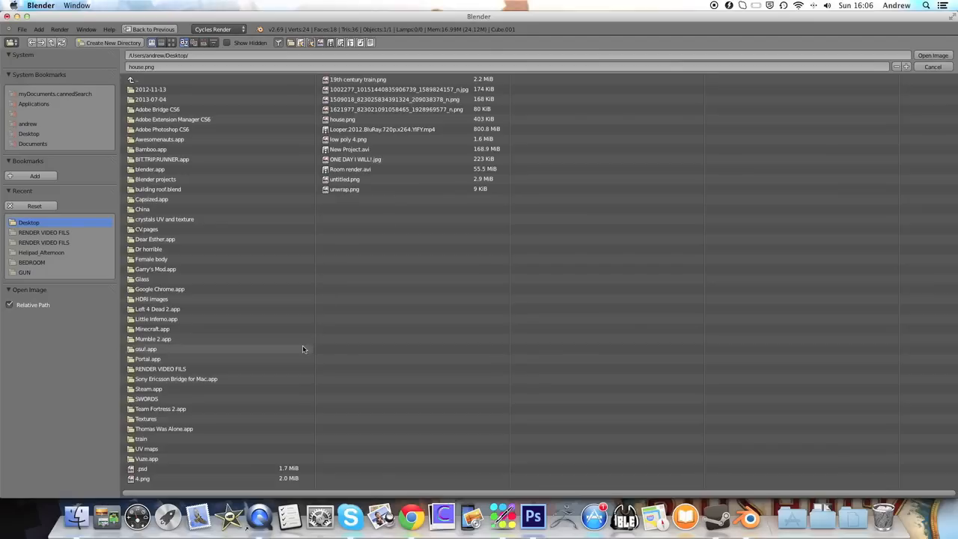
pyautogui.click(928, 59)
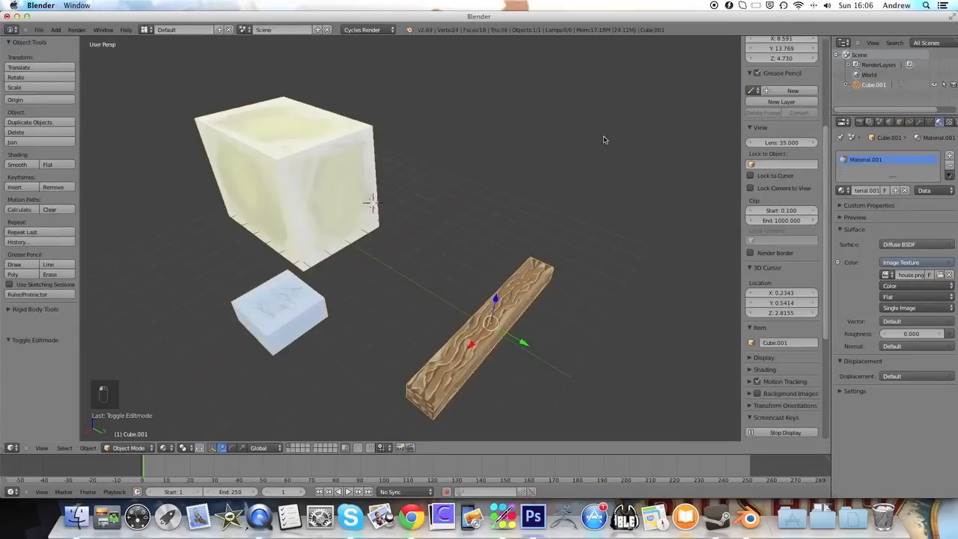
pyautogui.moveTo(325, 343); pyautogui.dragTo(394, 290)
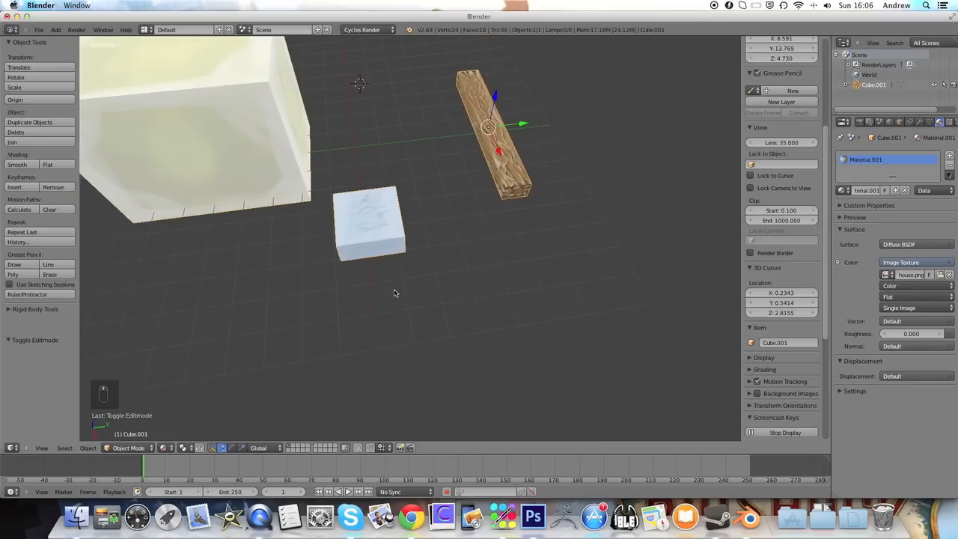
pyautogui.press('Tab')
pyautogui.press('Tab')
pyautogui.press('Tab')
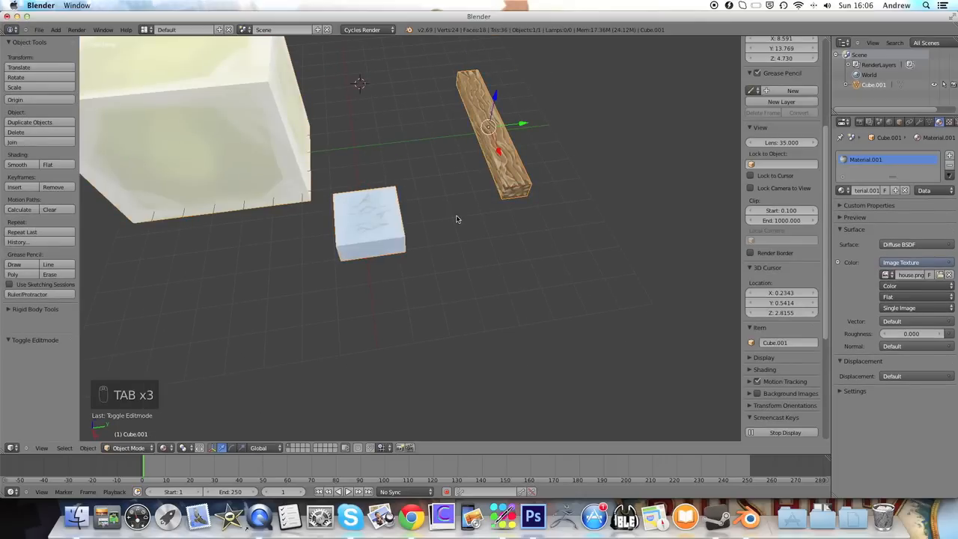
pyautogui.press('a')
pyautogui.press('a')
pyautogui.press('a')
pyautogui.press('a')
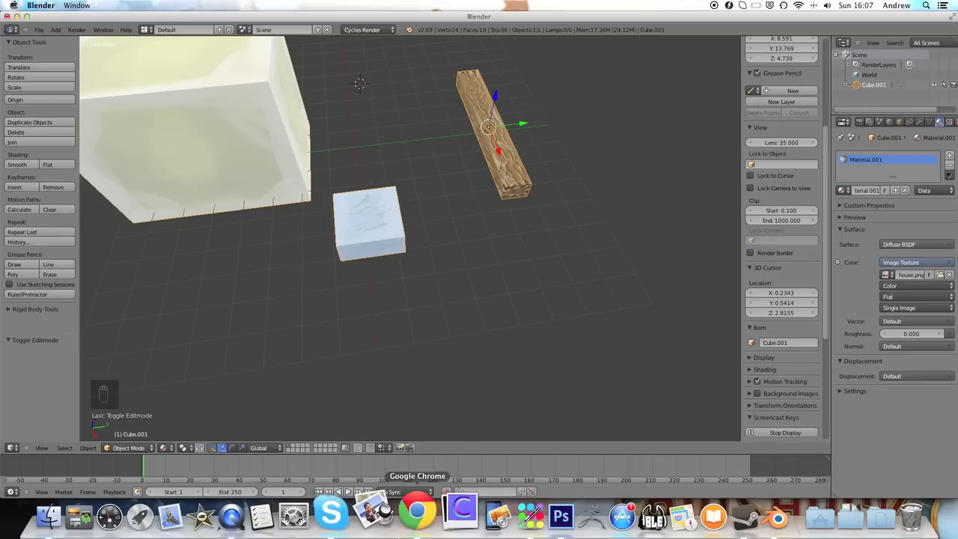
# Switch to Chrome and view the Tiny Dinosaur Facebook page and the TinyDinosaurUK YouTube channel
pyautogui.click(411, 516)
pyautogui.scroll(-2, 110, 192)
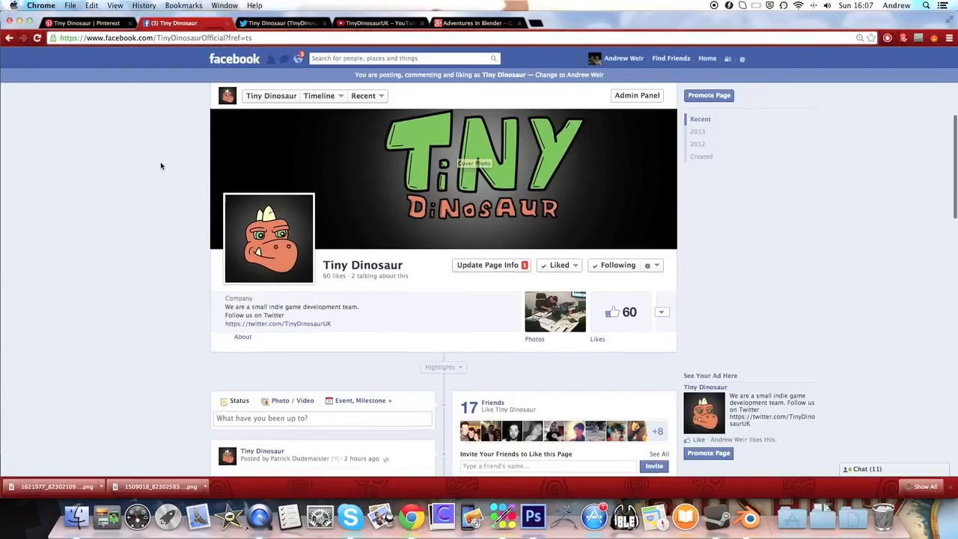
pyautogui.scroll(1, 161, 165)
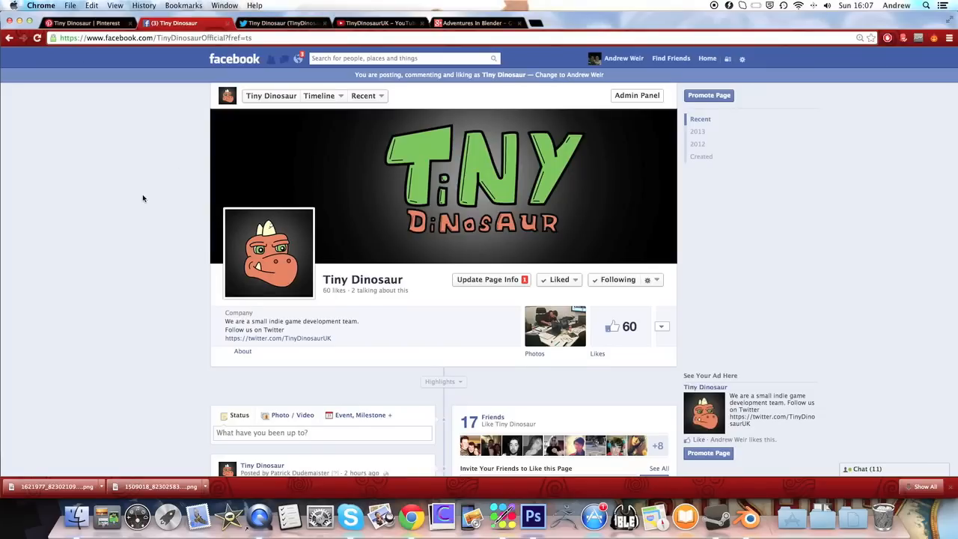
pyautogui.scroll(-2, 143, 196)
pyautogui.scroll(2, 143, 199)
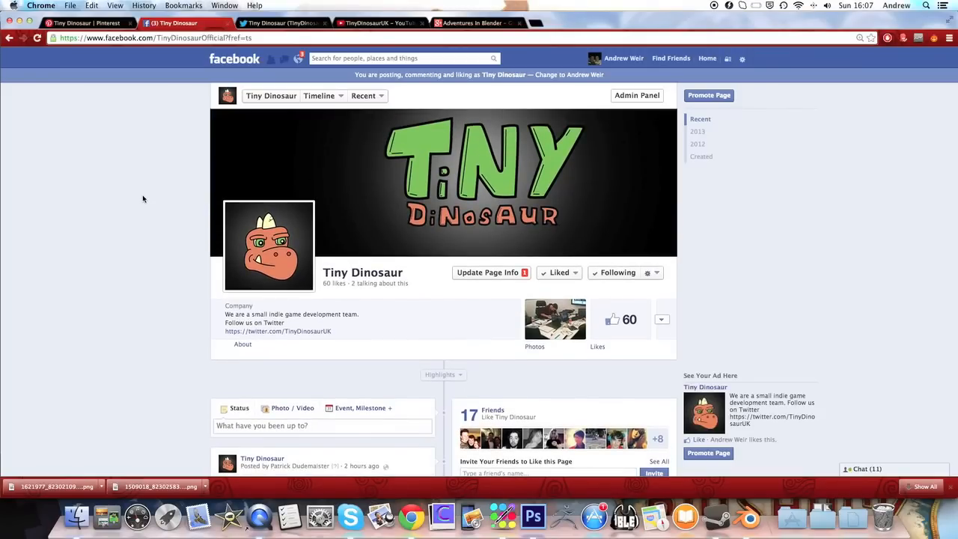
pyautogui.click(347, 25)
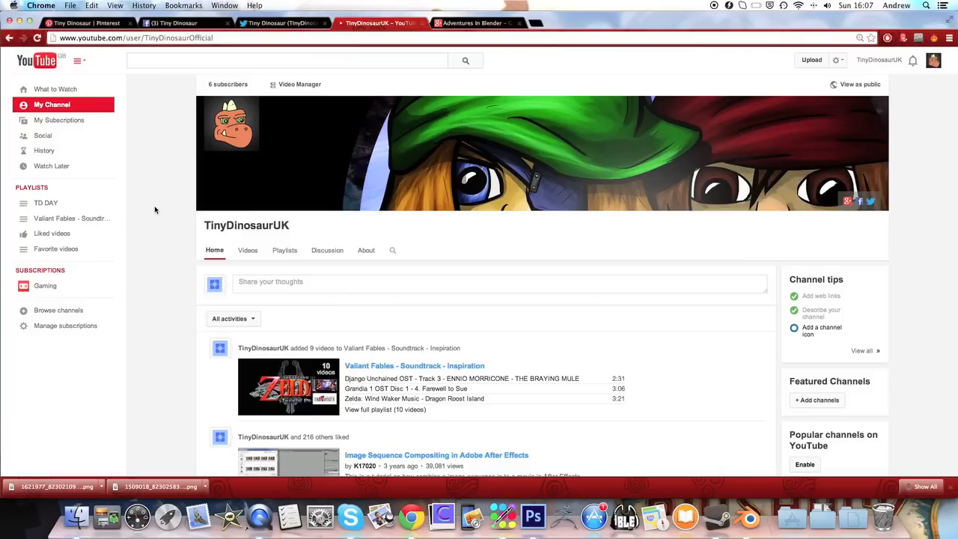
# Open the Tiny Dinosaur board from the Pinterest profile and look through its landscape and building reference pins
pyautogui.click(90, 25)
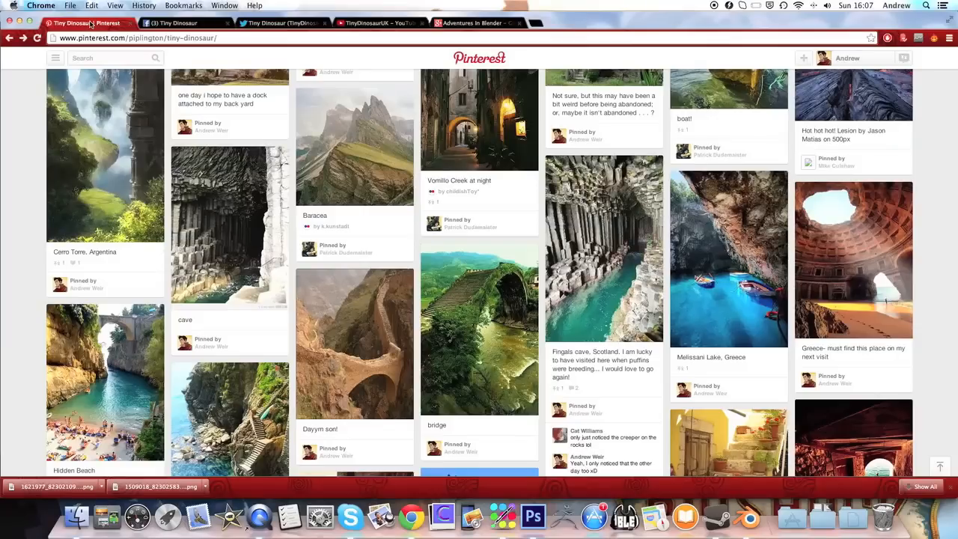
pyautogui.scroll(5, 13, 134)
pyautogui.click(9, 38)
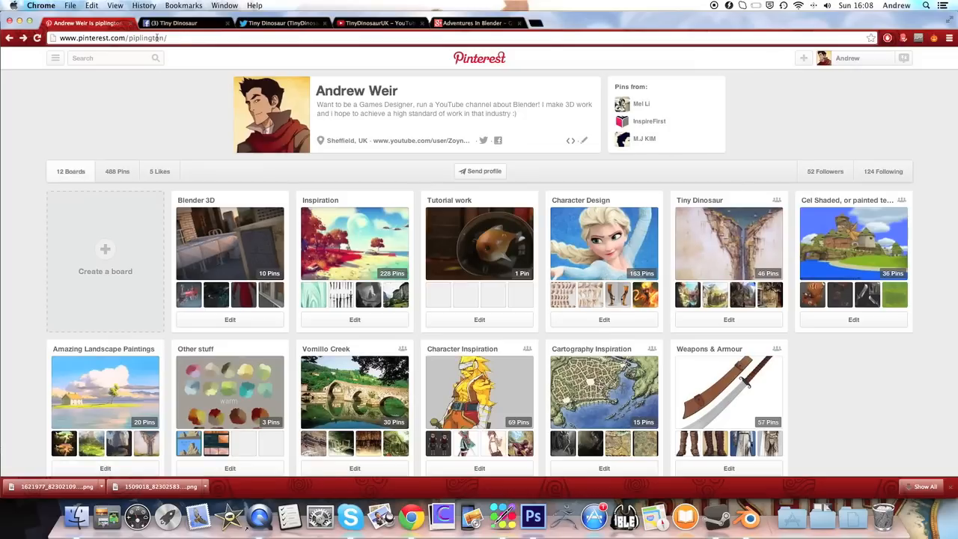
pyautogui.click(709, 219)
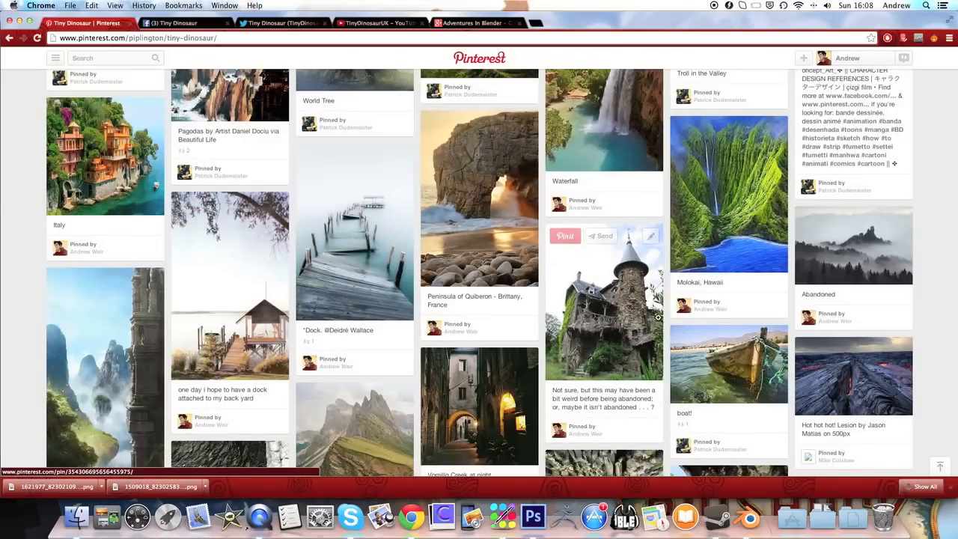
pyautogui.scroll(-2, 495, 368)
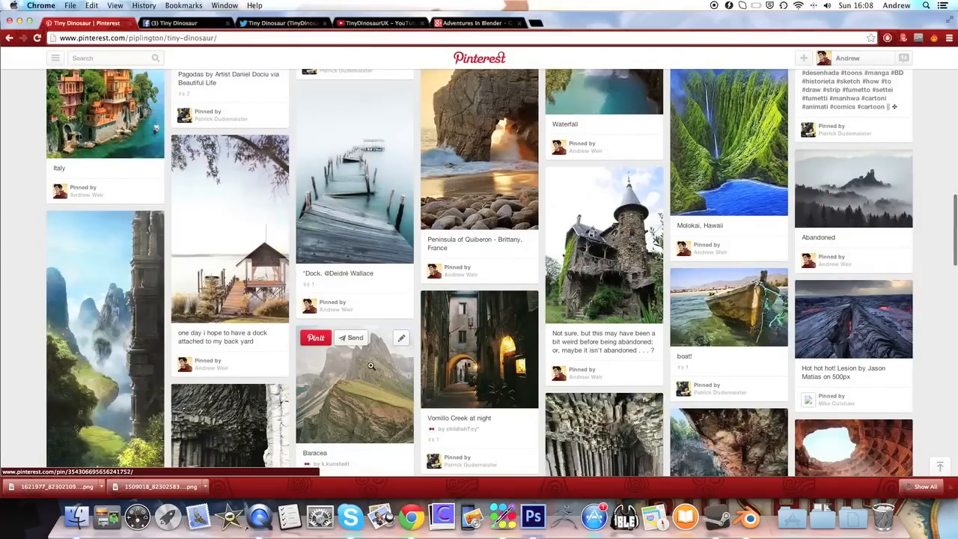
# Open the Cel Shaded, or painted texture games board and examine the Dungeon Entourage pin's furniture textures
pyautogui.click(8, 38)
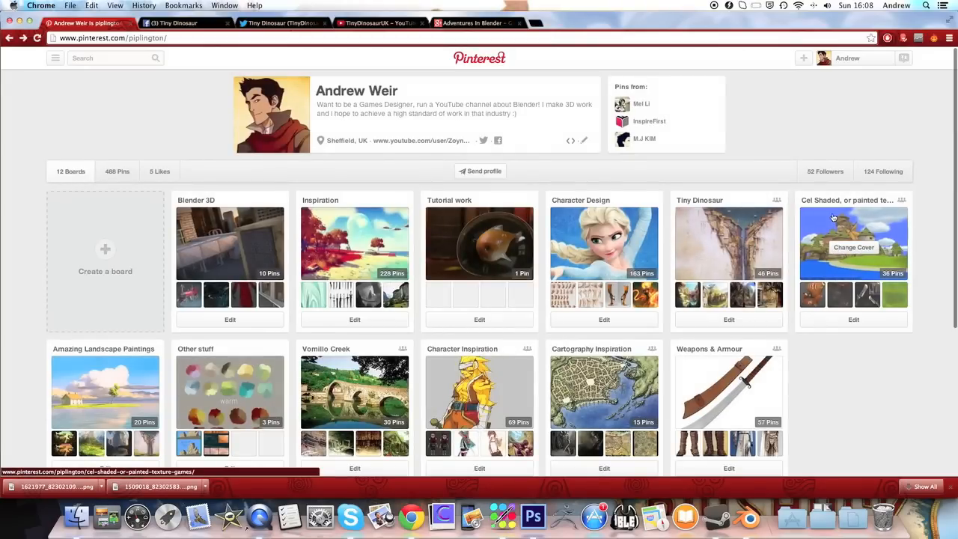
pyautogui.click(833, 217)
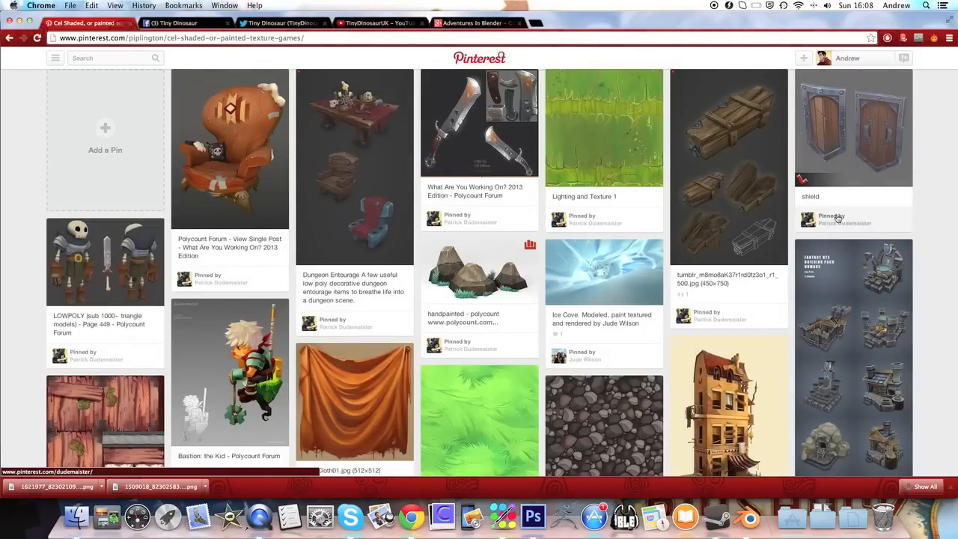
pyautogui.click(325, 171)
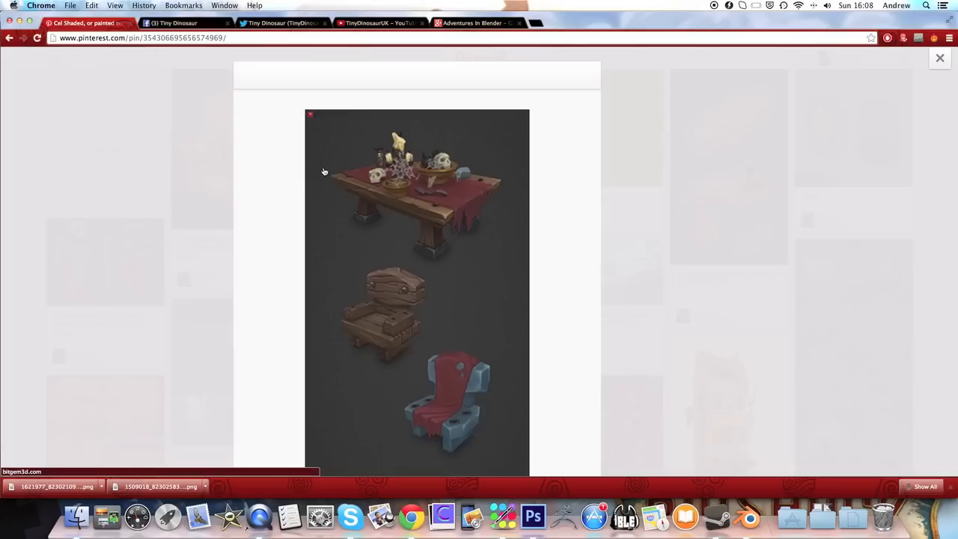
pyautogui.scroll(-3, 509, 305)
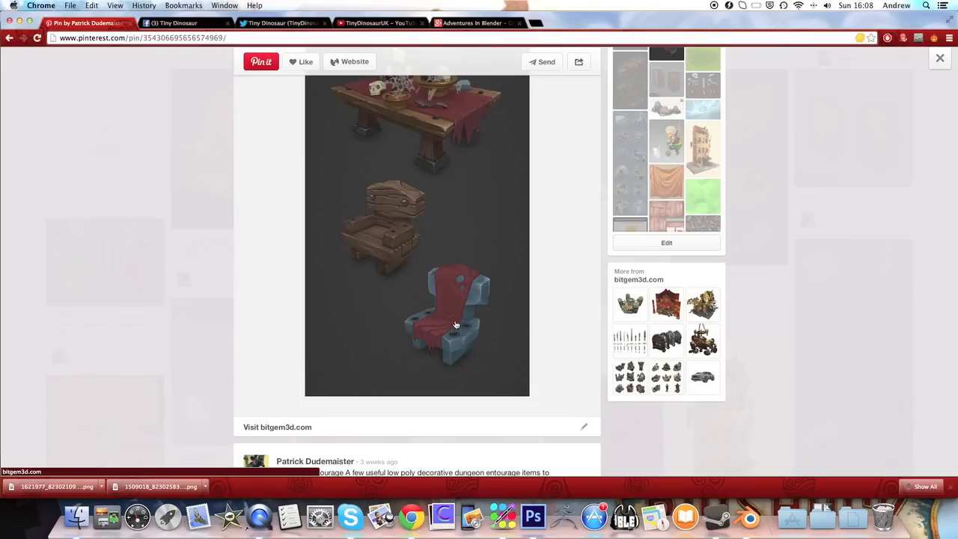
pyautogui.scroll(3, 375, 188)
pyautogui.click(126, 173)
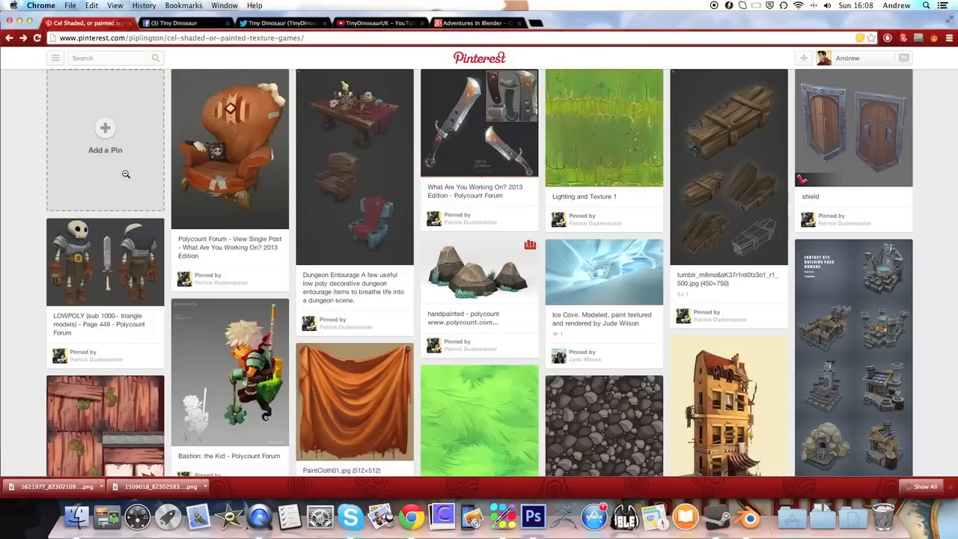
# Look through the painted texture board and open the "how to draw a wooden plank" pin
pyautogui.scroll(-3, 534, 130)
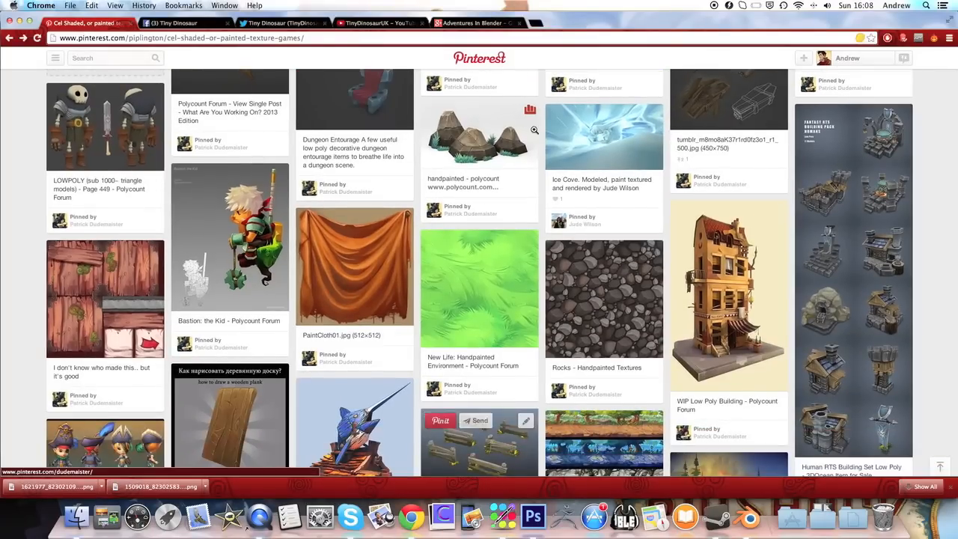
pyautogui.scroll(-3, 286, 382)
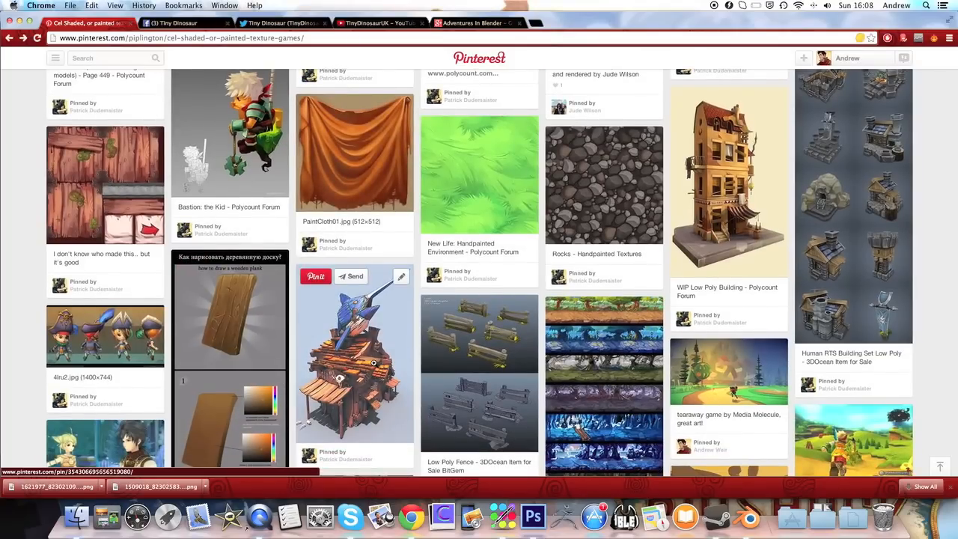
pyautogui.scroll(-2, 374, 363)
pyautogui.click(241, 253)
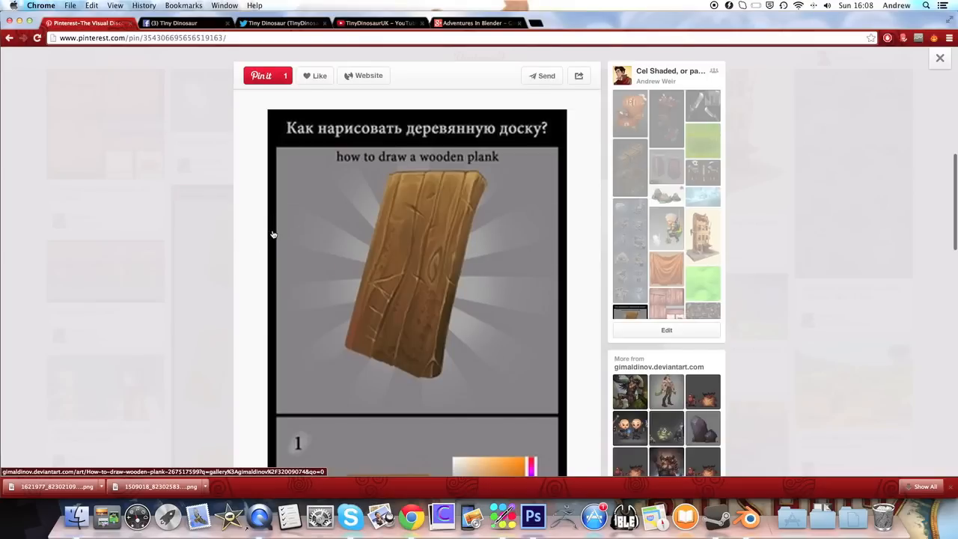
# Examine the wooden plank guide's finished example and numbered stages for colours and cracks, and return to the start of the board
pyautogui.scroll(-6, 273, 234)
pyautogui.scroll(6, 274, 231)
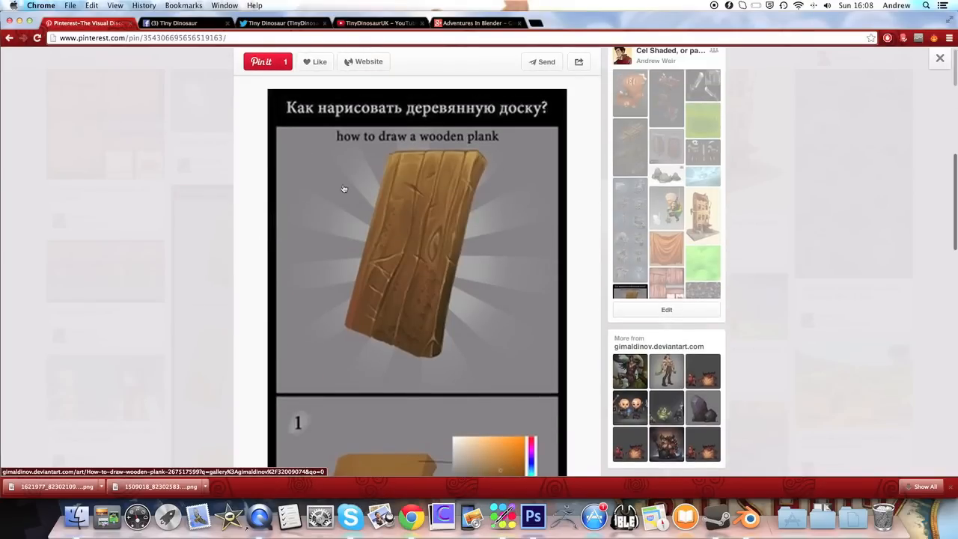
pyautogui.scroll(-1, 390, 233)
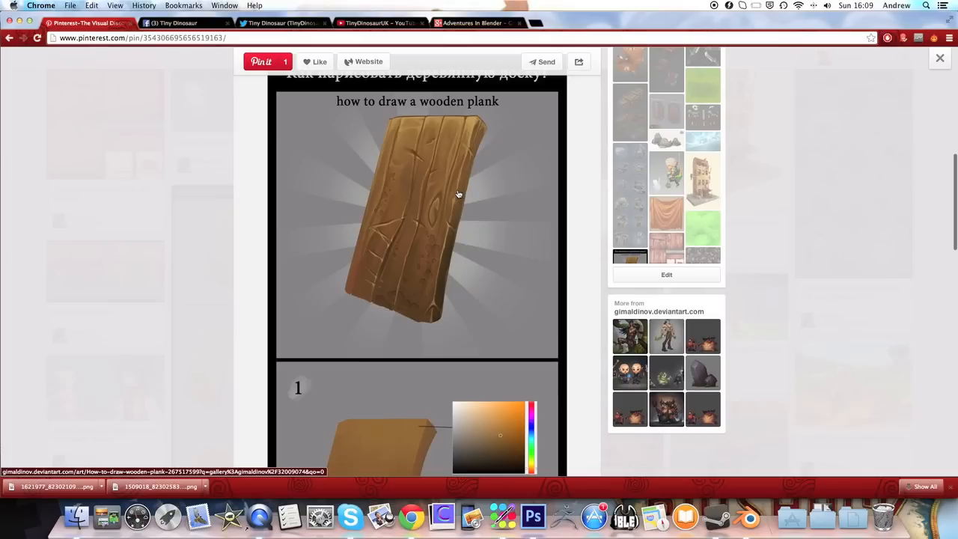
pyautogui.scroll(-9, 430, 173)
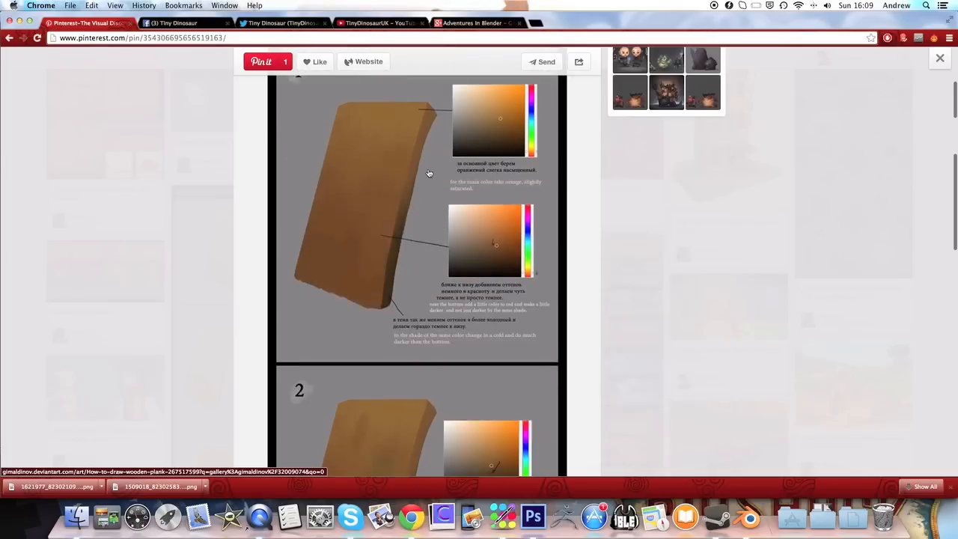
pyautogui.scroll(8, 429, 174)
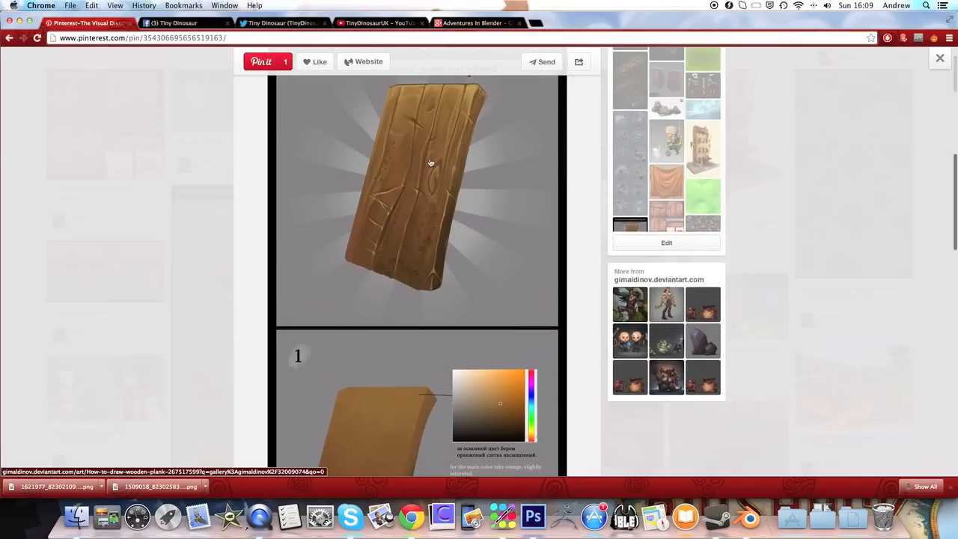
pyautogui.scroll(-7, 459, 162)
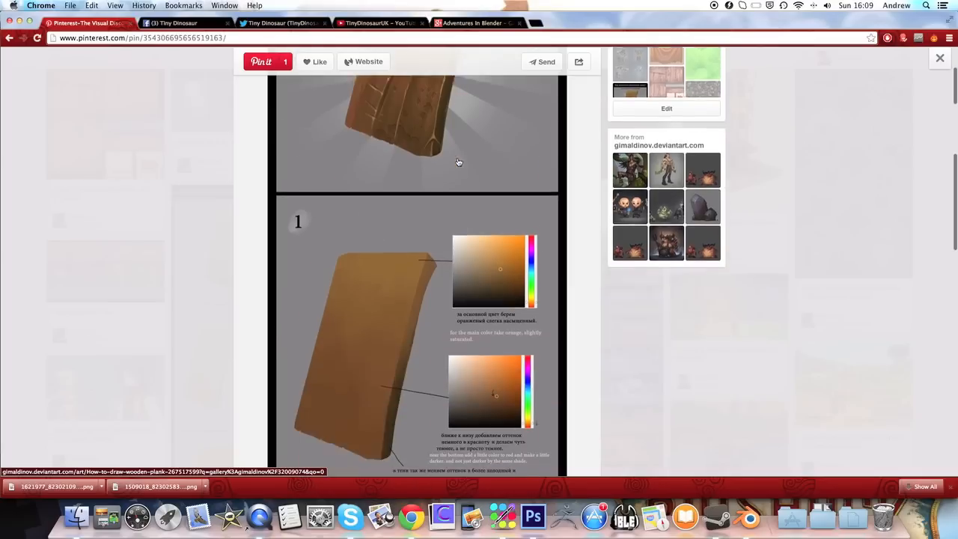
pyautogui.scroll(-8, 459, 199)
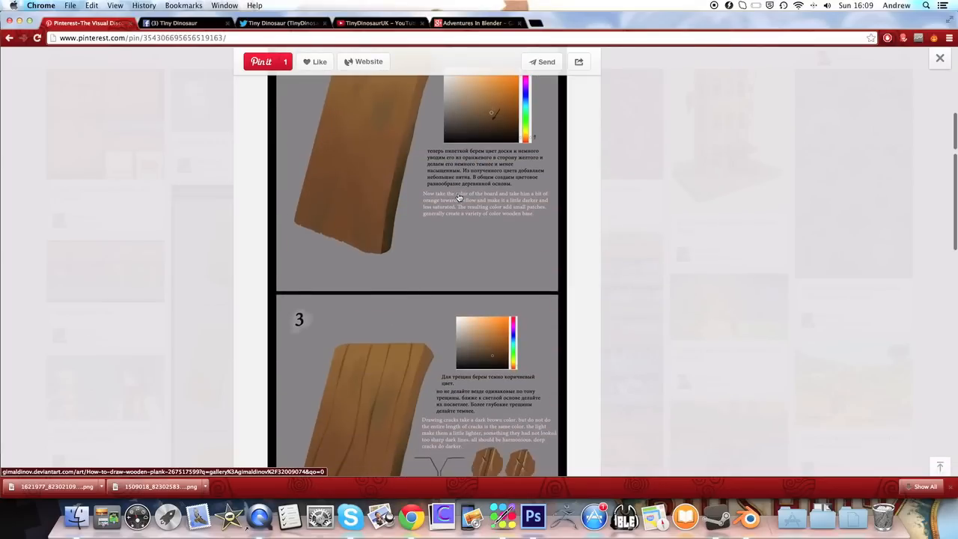
pyautogui.scroll(-5, 459, 198)
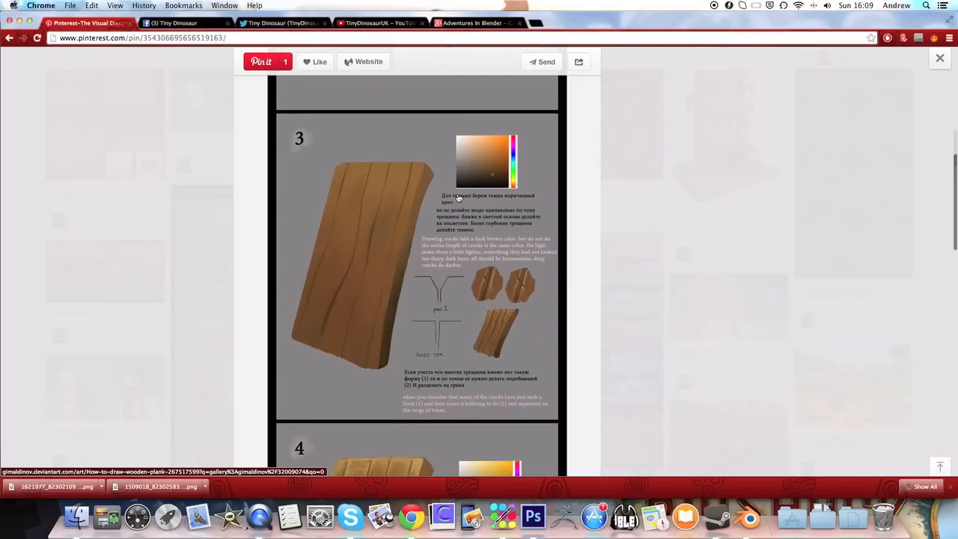
pyautogui.scroll(-5, 459, 197)
pyautogui.click(68, 231)
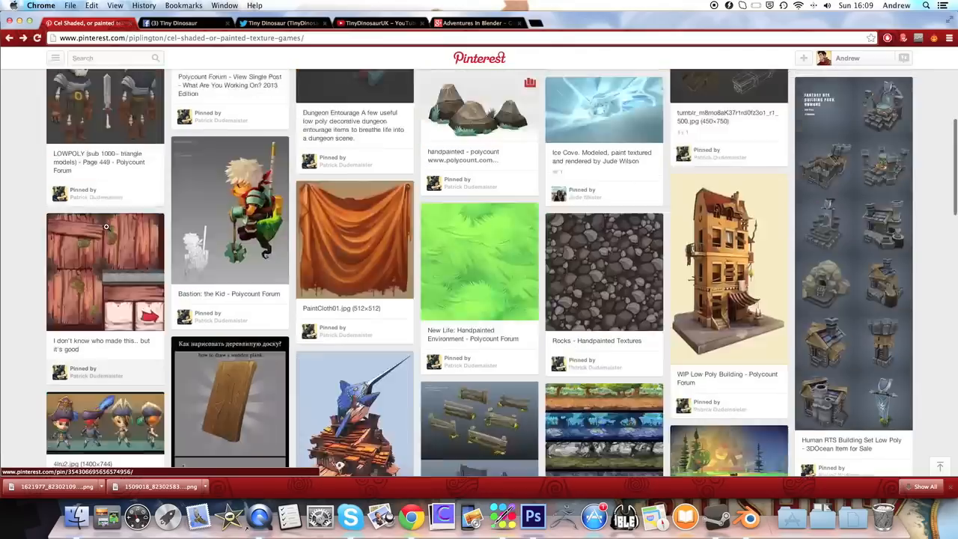
pyautogui.scroll(10, 101, 234)
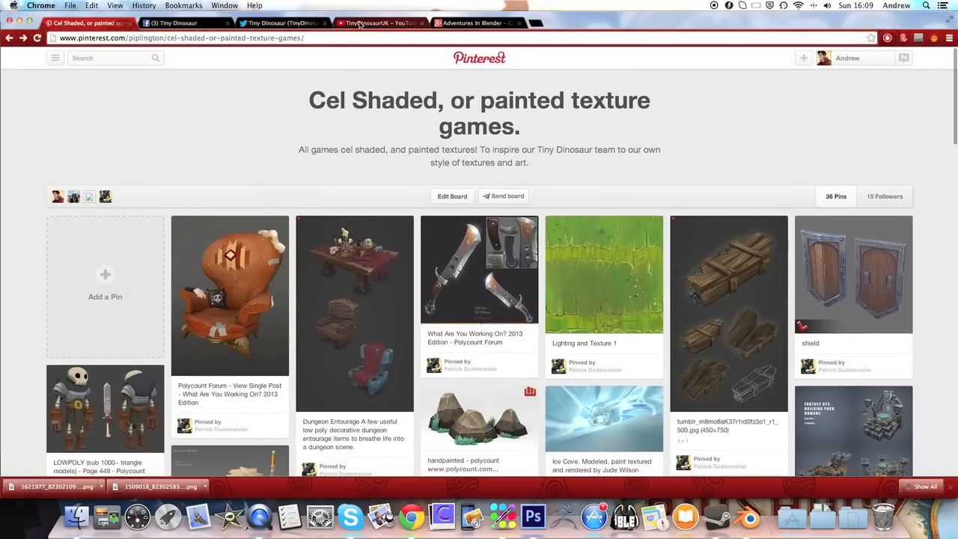